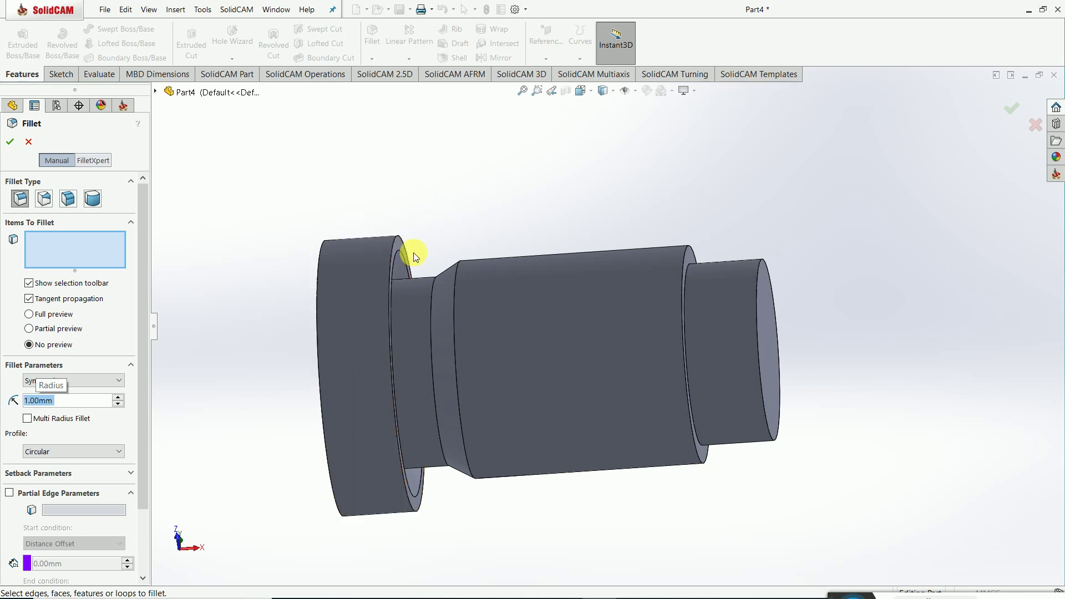
pyautogui.click(389, 309)
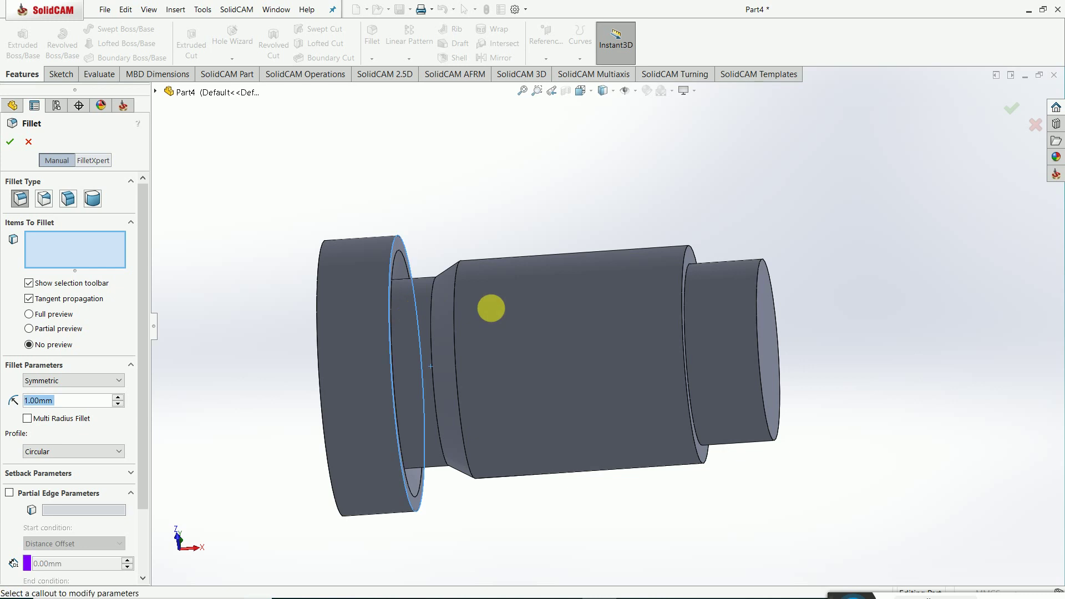
pyautogui.click(680, 321)
pyautogui.click(755, 332)
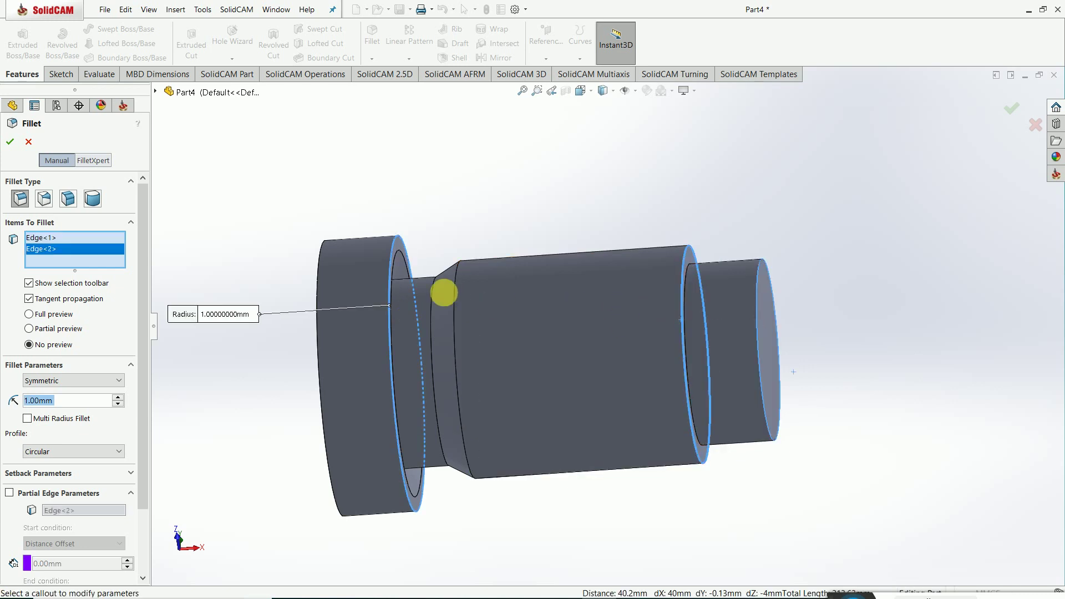
pyautogui.moveTo(291, 238); pyautogui.dragTo(351, 254, button='middle')
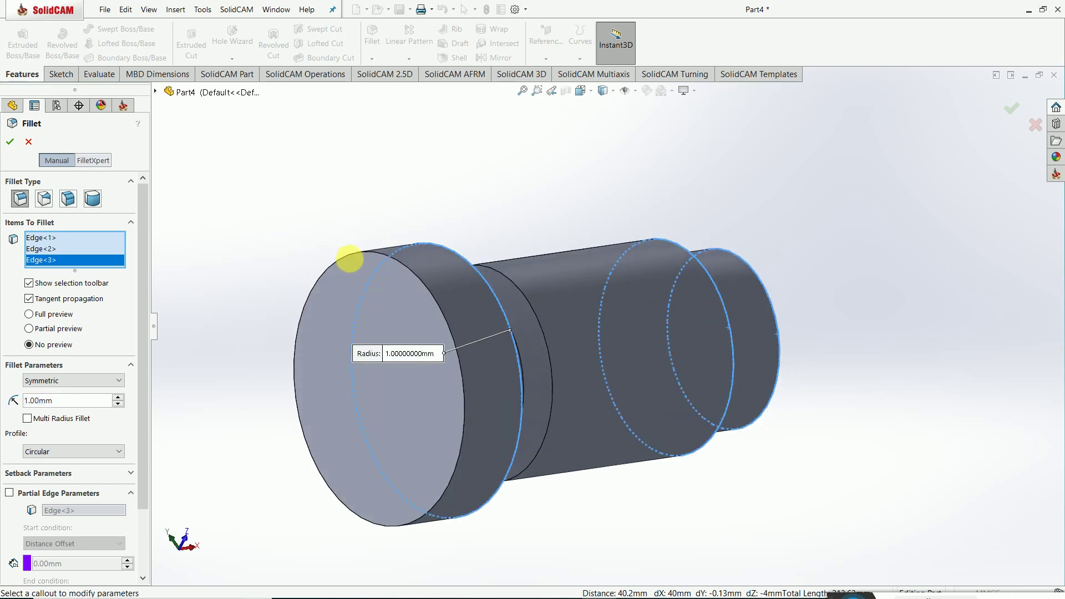
pyautogui.click(440, 303)
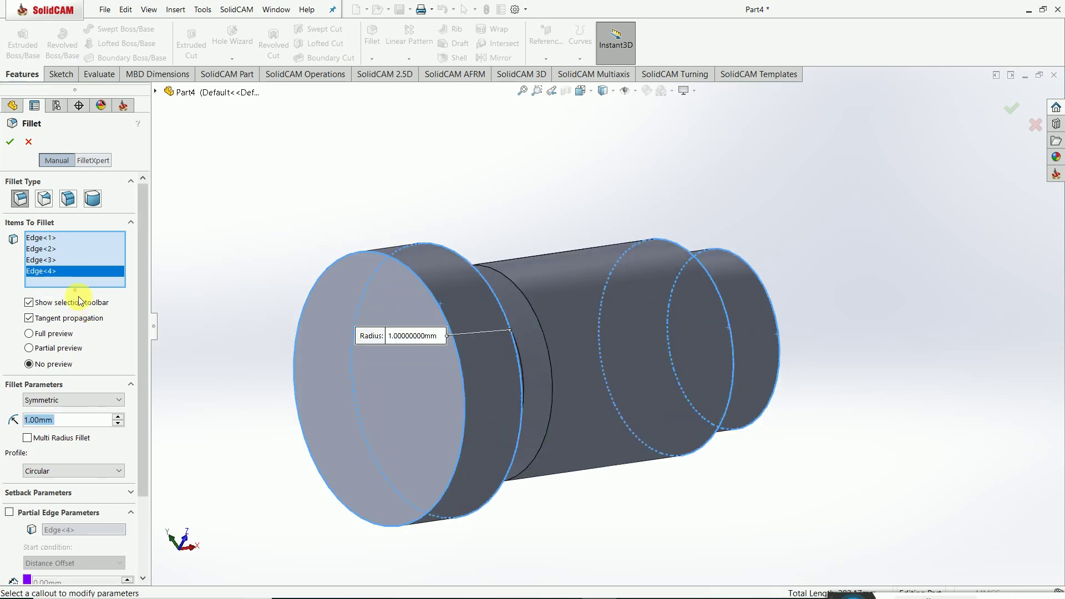
pyautogui.rightClick(72, 278)
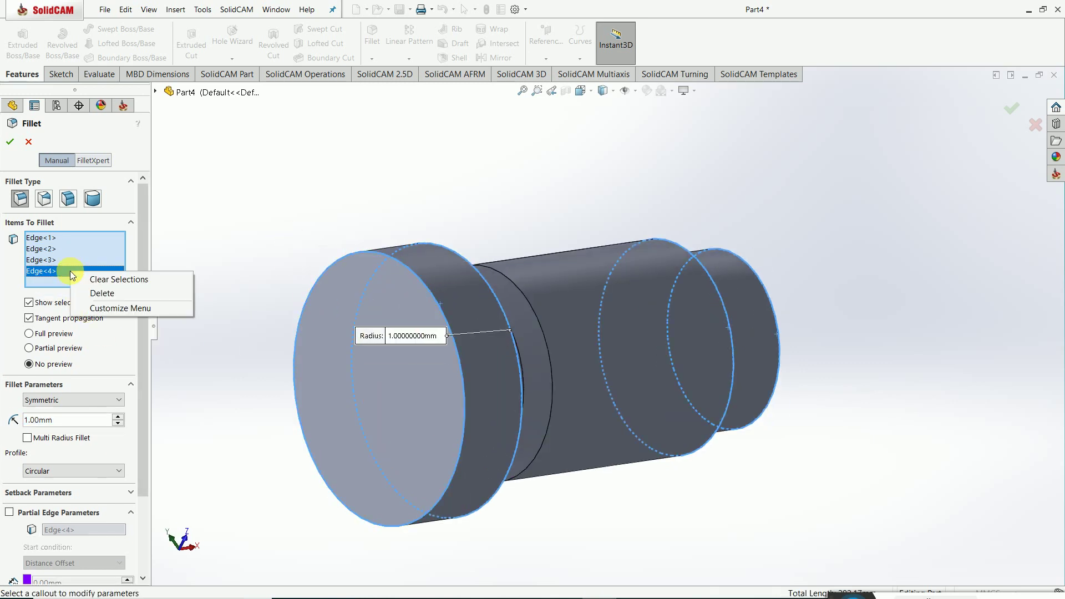
pyautogui.click(100, 279)
# - Fillet the flange's inner-facing outer edge, the main body's step edge and the small shaft's end edge with a 1 mm radius
pyautogui.moveTo(570, 231); pyautogui.dragTo(270, 286, button='middle')
pyautogui.scroll(-2, 395, 321)
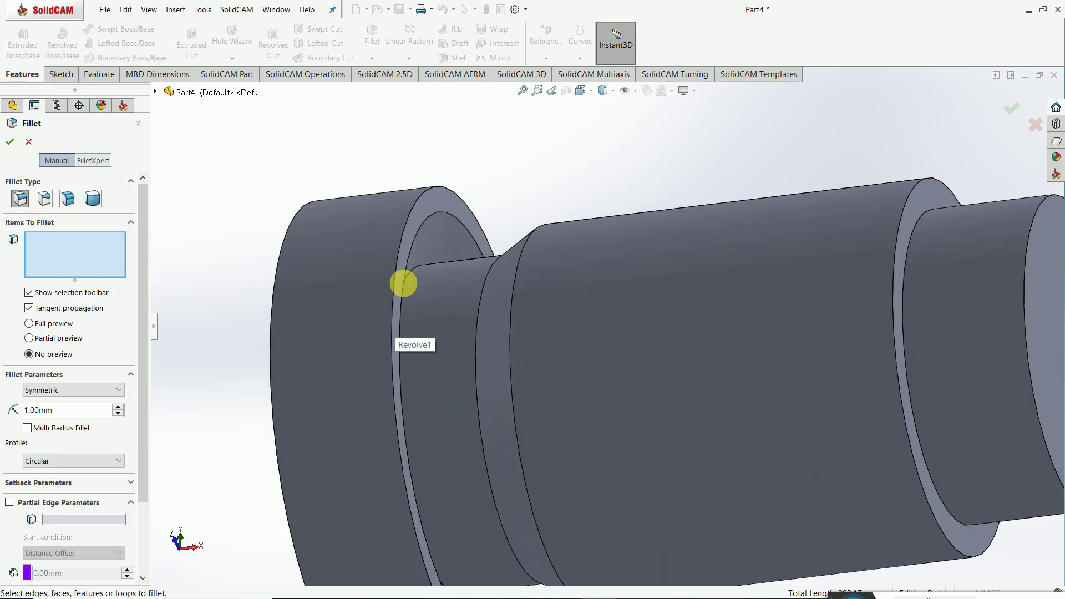
pyautogui.click(395, 276)
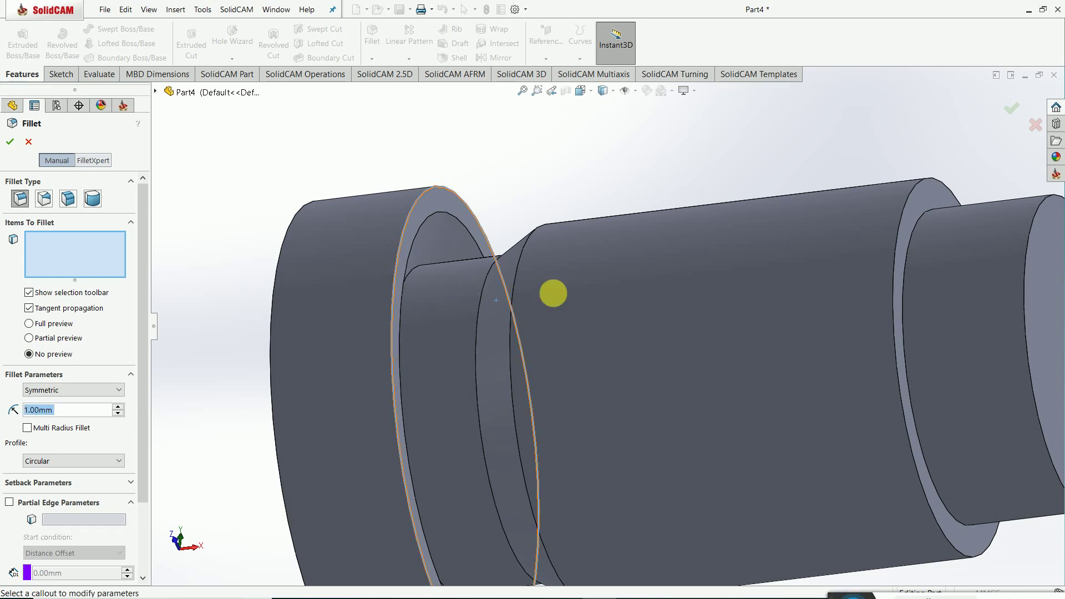
pyautogui.click(893, 337)
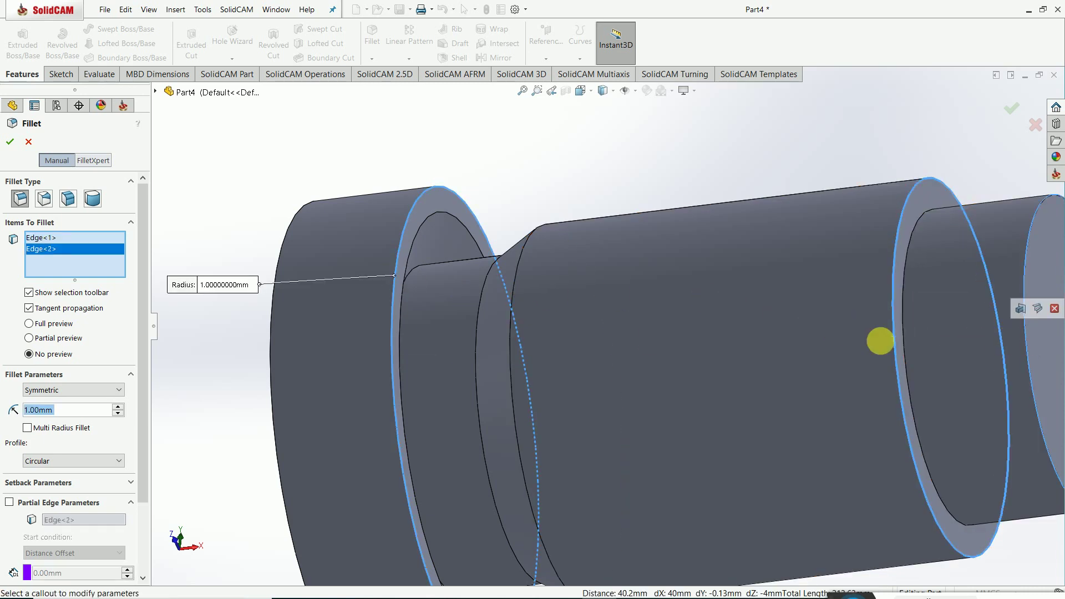
pyautogui.click(321, 367)
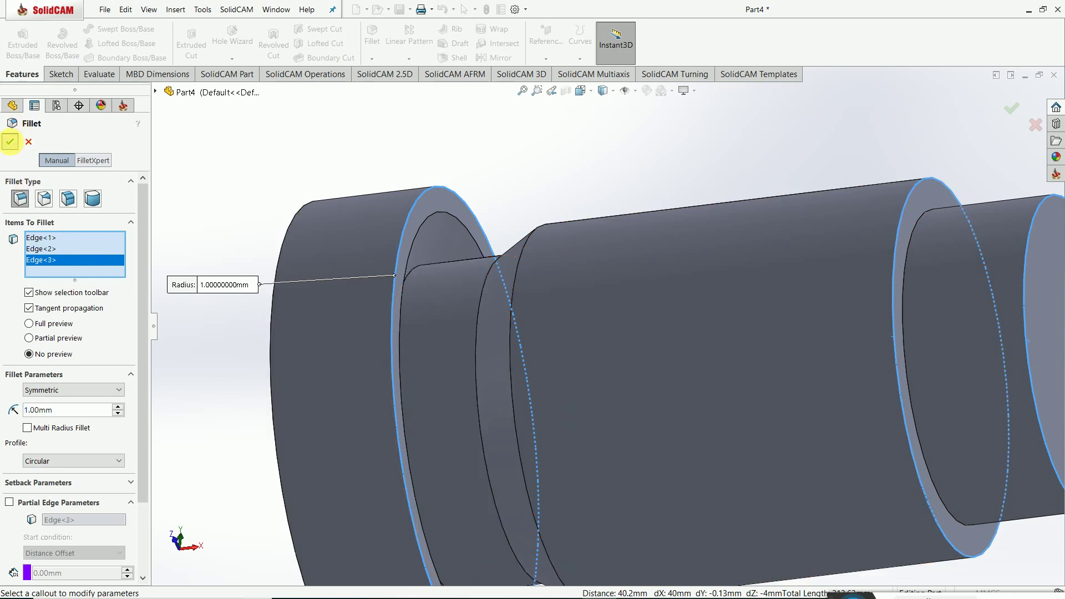
pyautogui.click(10, 142)
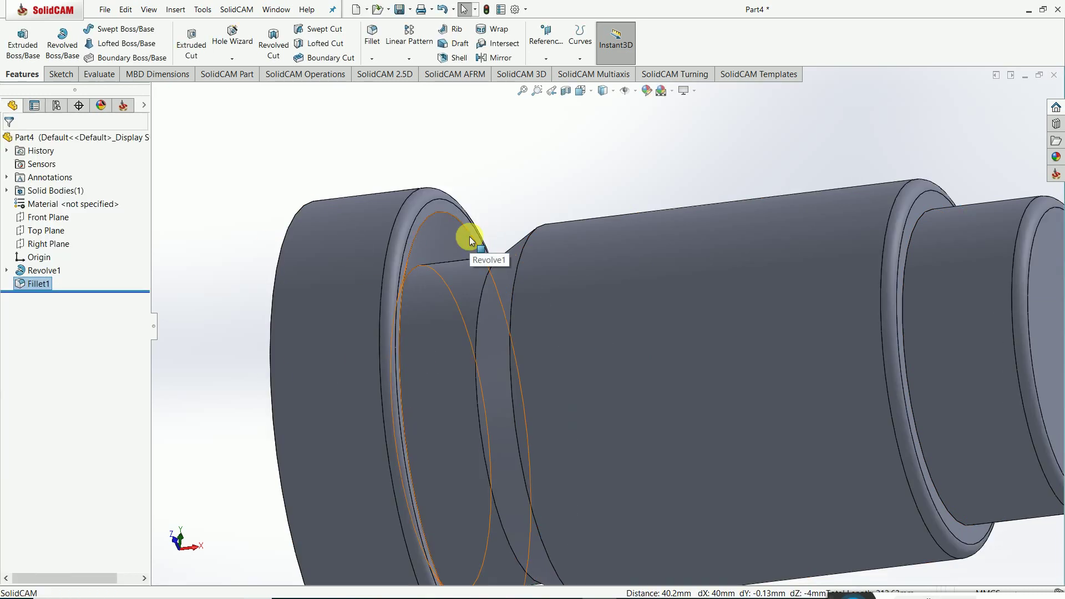
# - Start saving the part and choose the 3D MODLE folder under Exercise on drive E: as the destination
pyautogui.scroll(-5, 418, 257)
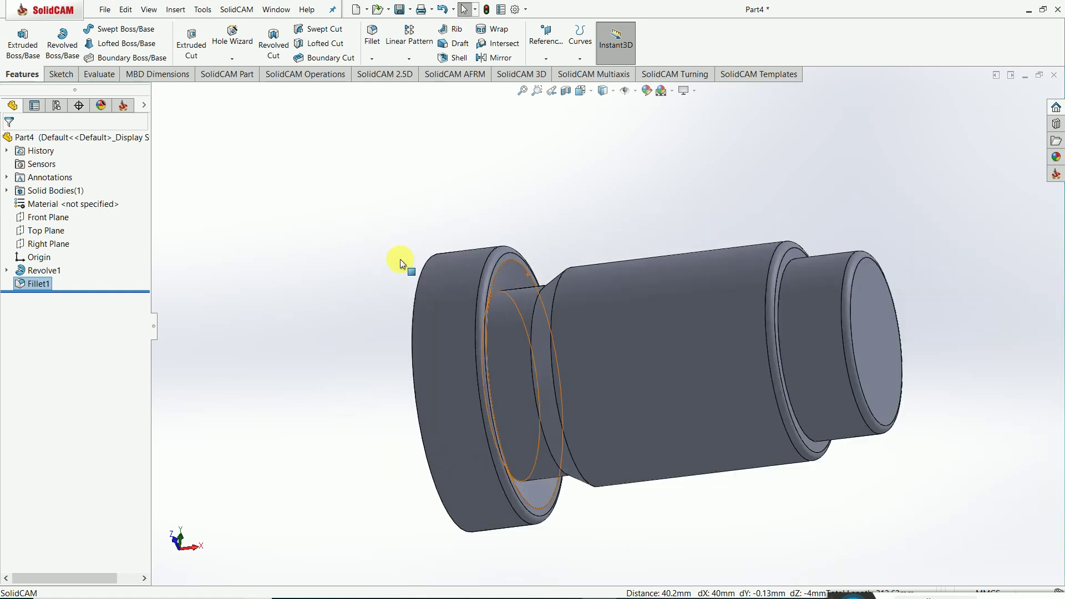
pyautogui.moveTo(404, 261); pyautogui.dragTo(575, 439, button='middle')
pyautogui.click(400, 9)
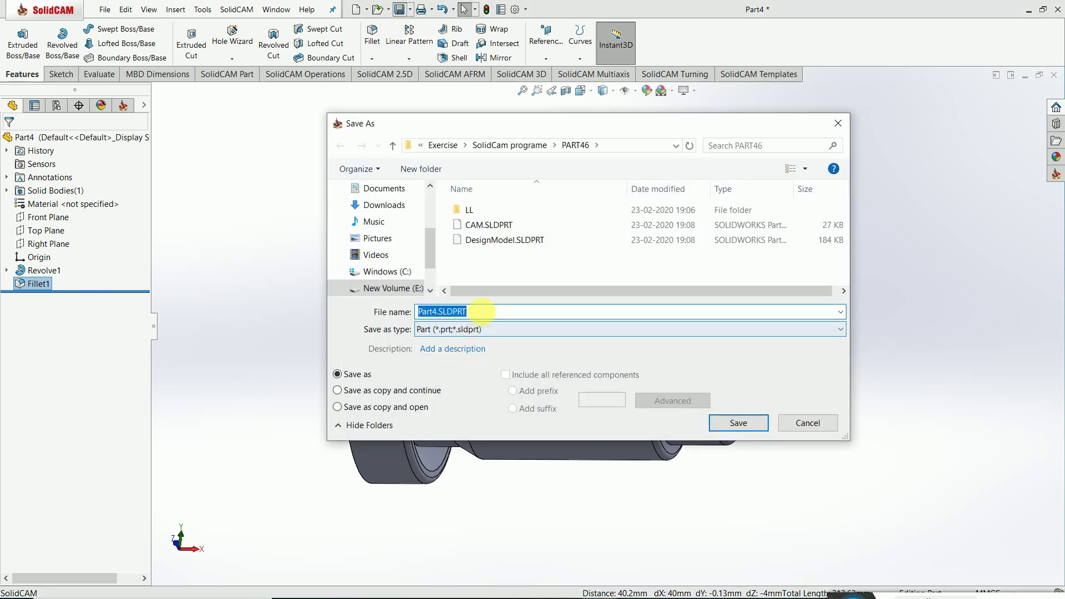
pyautogui.click(393, 146)
pyautogui.click(393, 146)
pyautogui.click(398, 290)
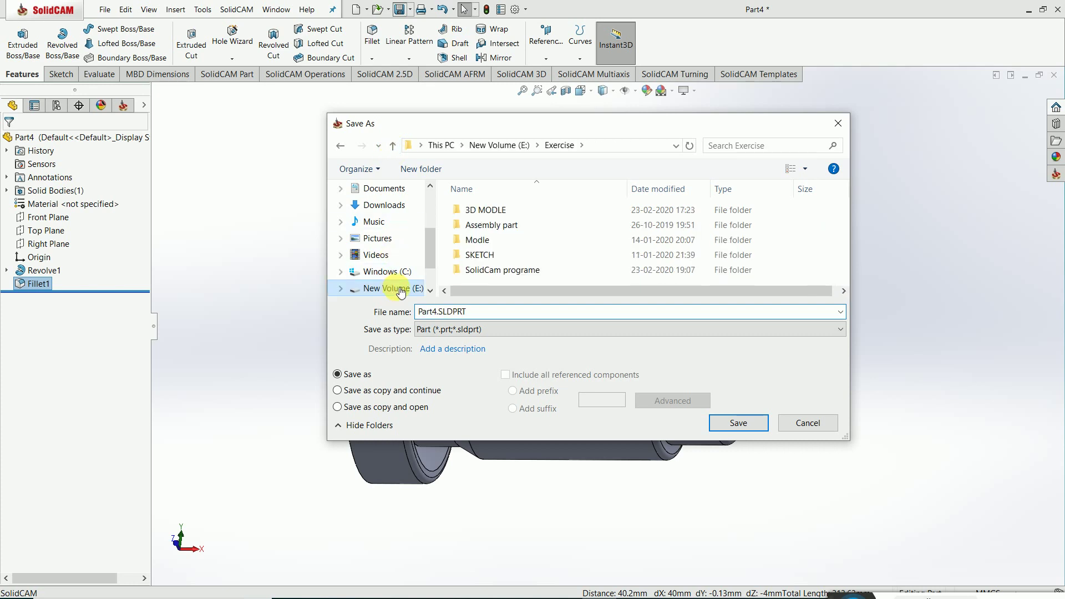
pyautogui.doubleClick(466, 244)
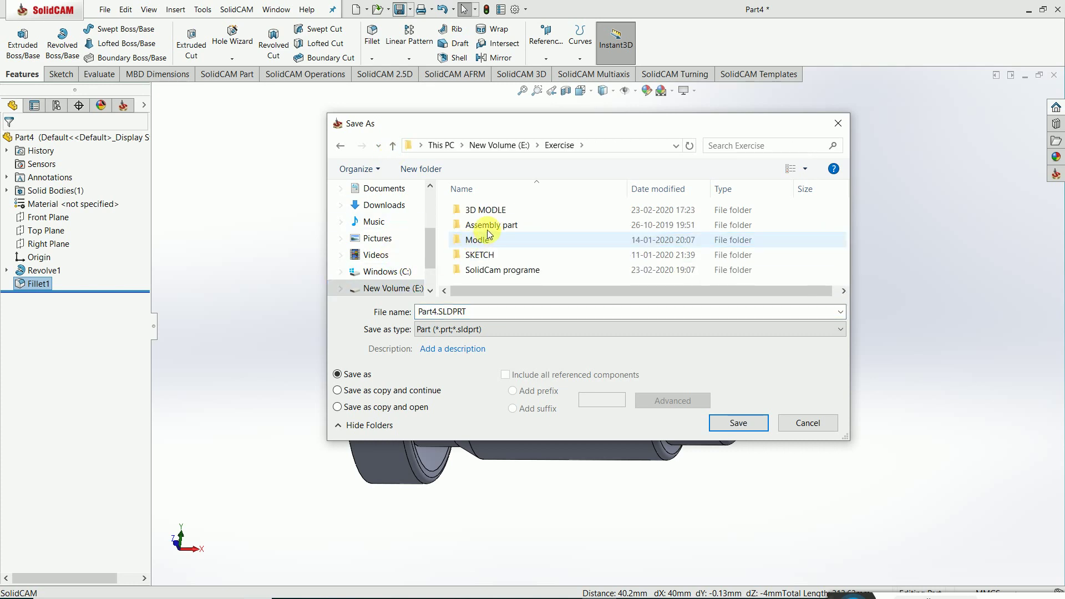
pyautogui.doubleClick(472, 210)
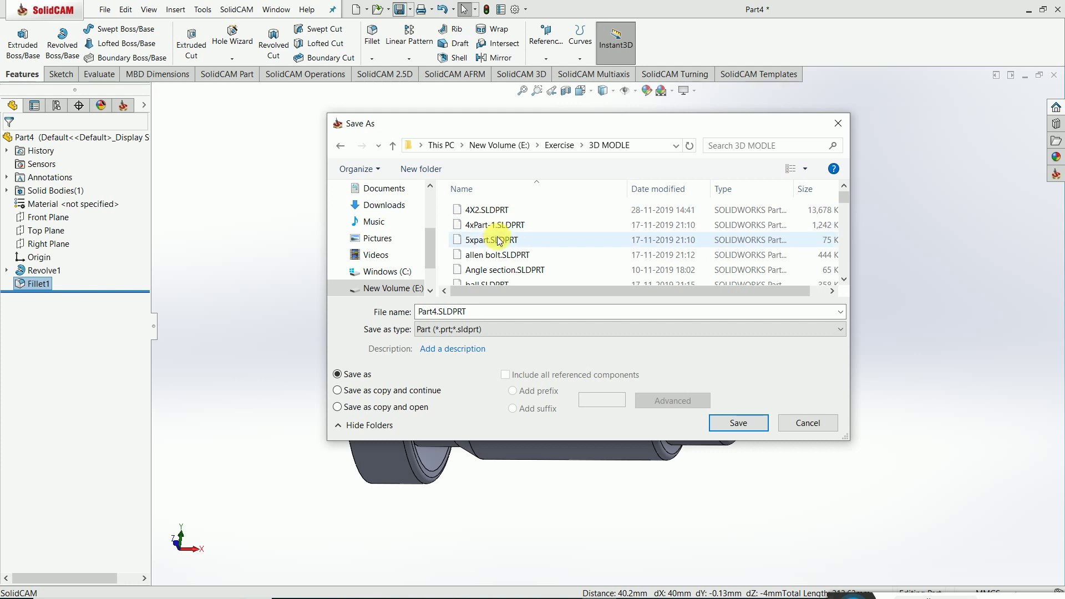
# - Name the part file part57 and save it
pyautogui.press('p')
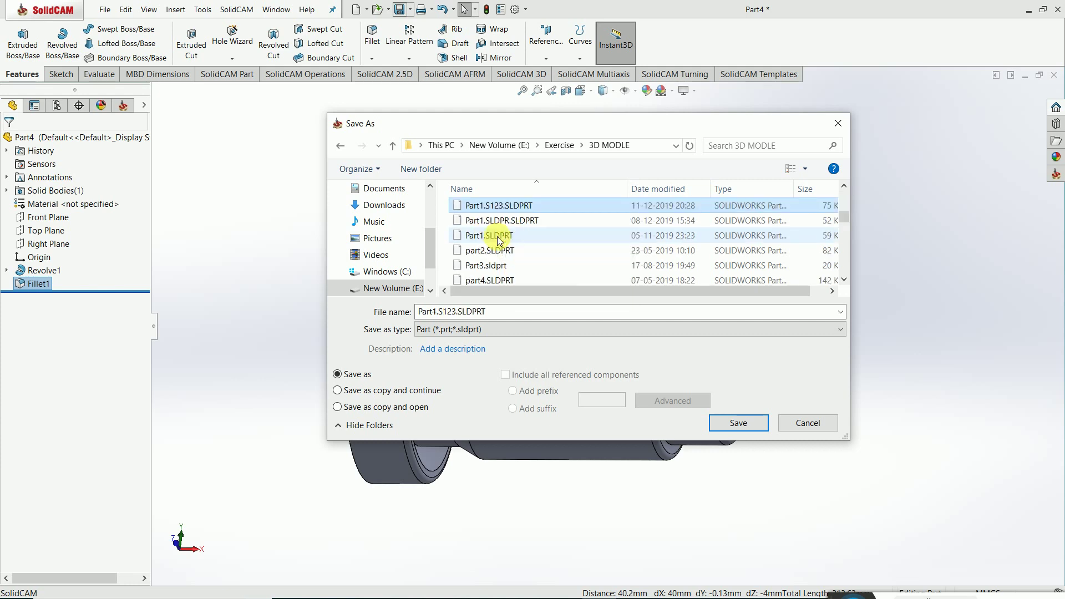
pyautogui.doubleClick(516, 311)
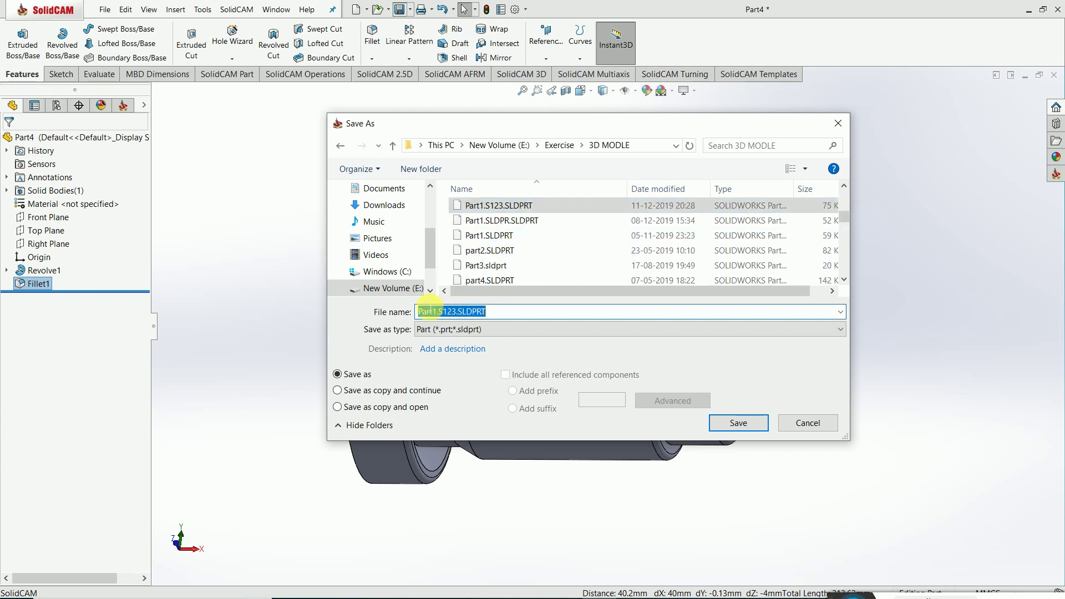
pyautogui.write('p')
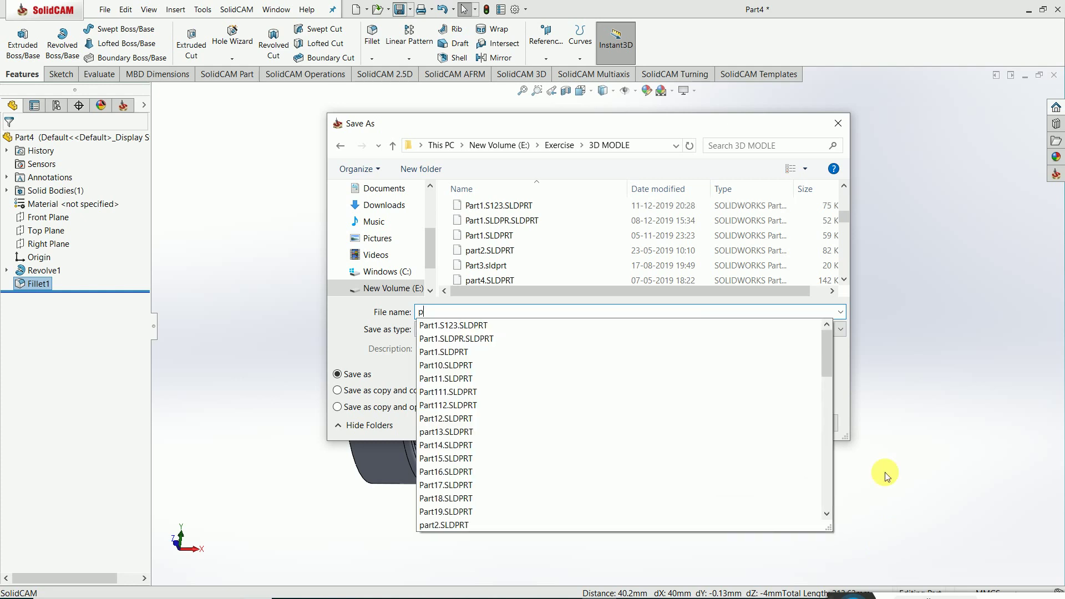
pyautogui.write('art57')
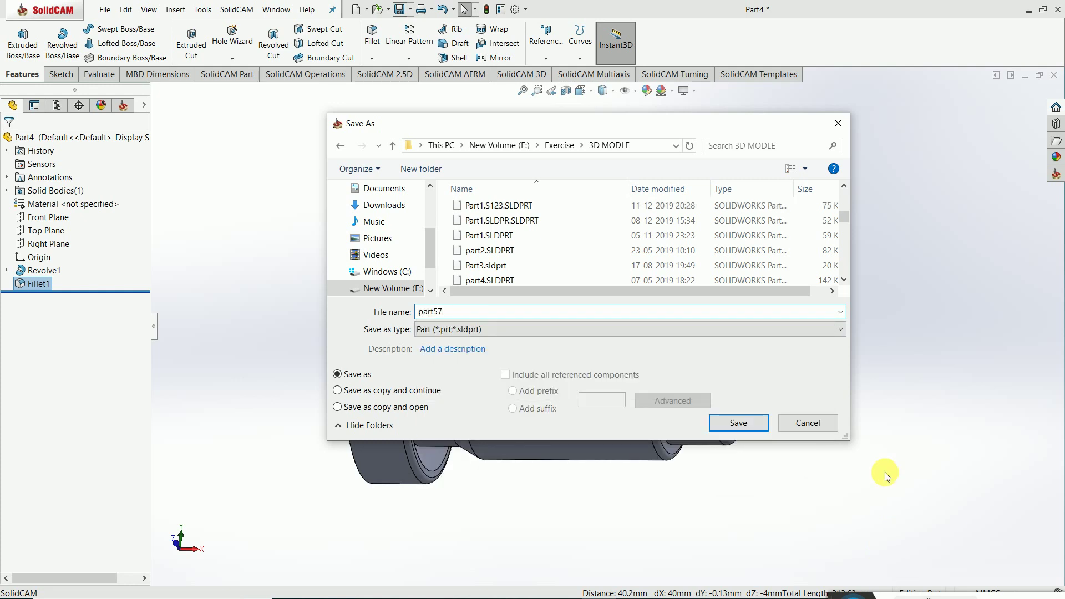
pyautogui.click(744, 423)
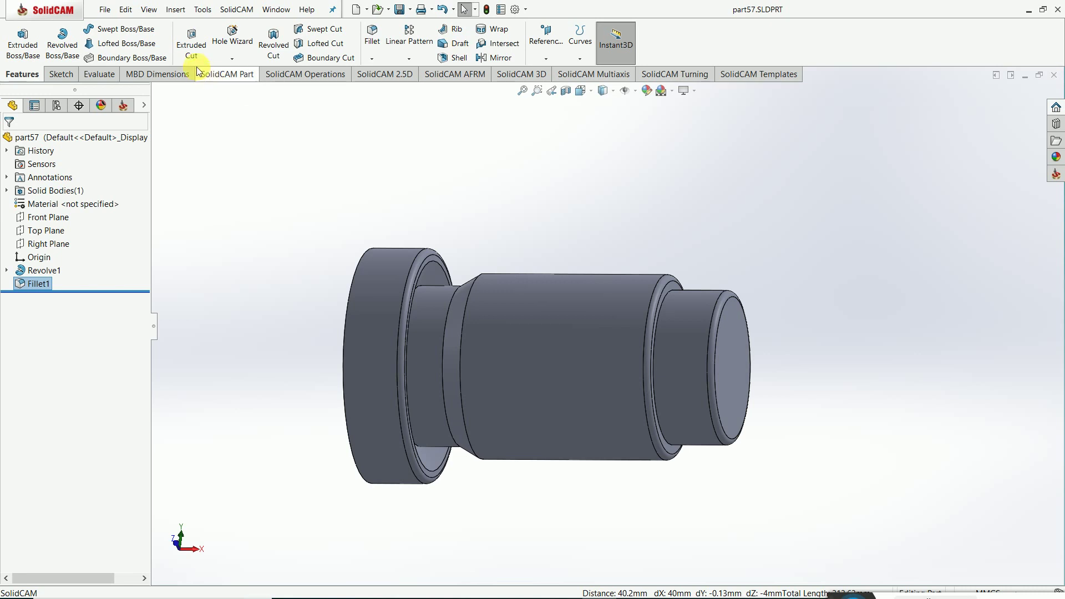
# - Create a new external metric SolidCAM turning CAM-part named part57
pyautogui.click(202, 10)
pyautogui.click(236, 10)
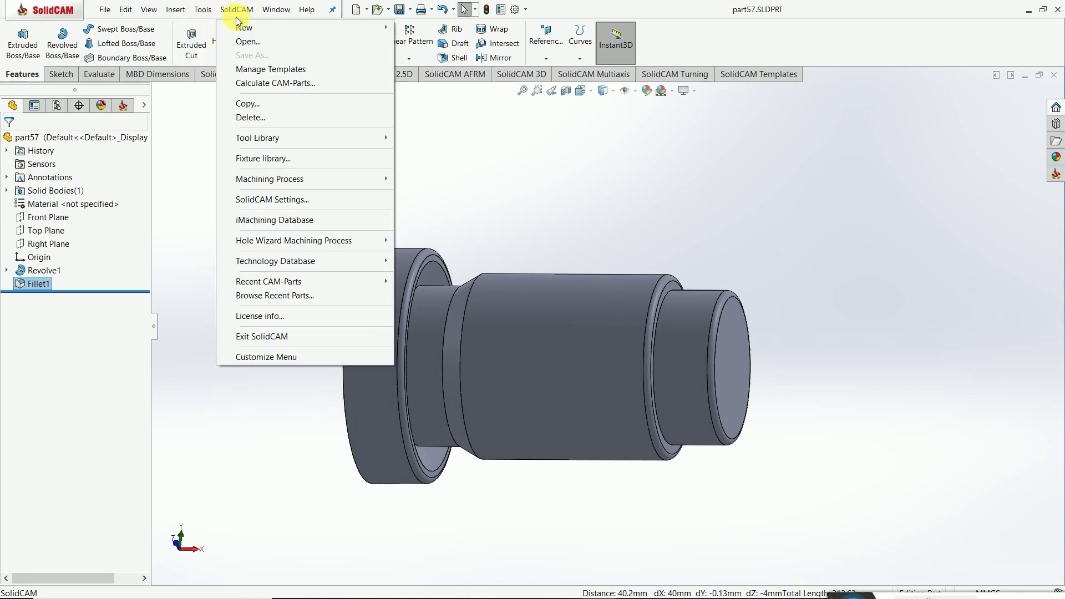
pyautogui.moveTo(244, 28)
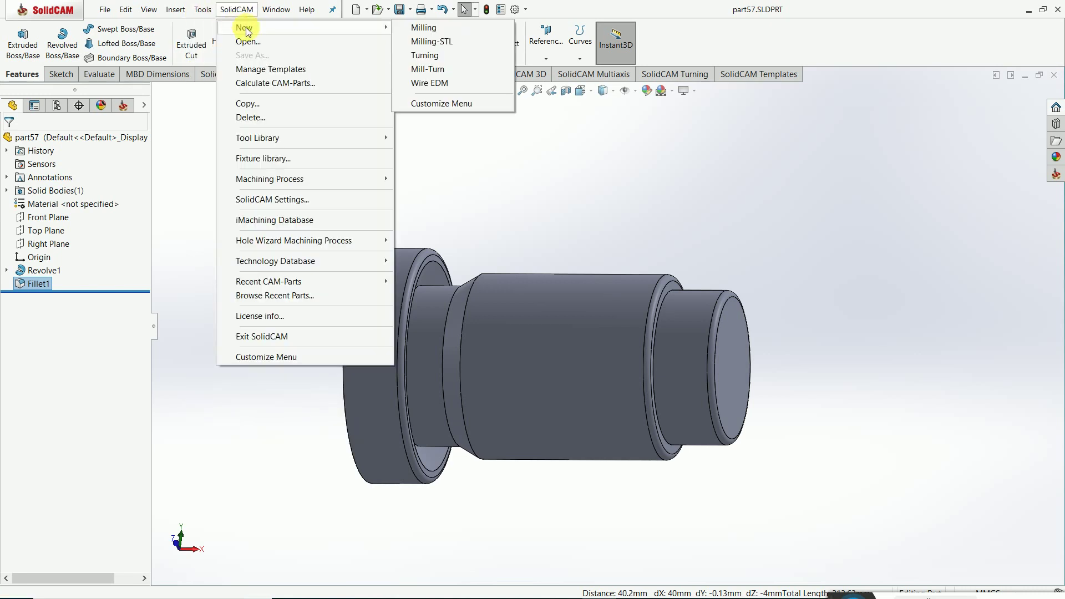
pyautogui.click(437, 55)
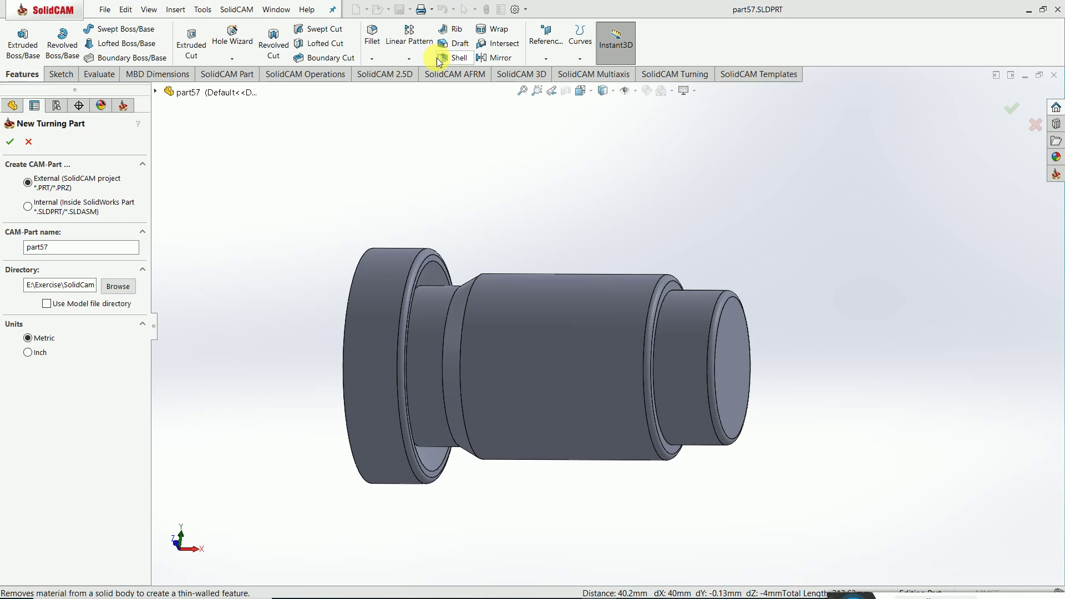
pyautogui.click(10, 142)
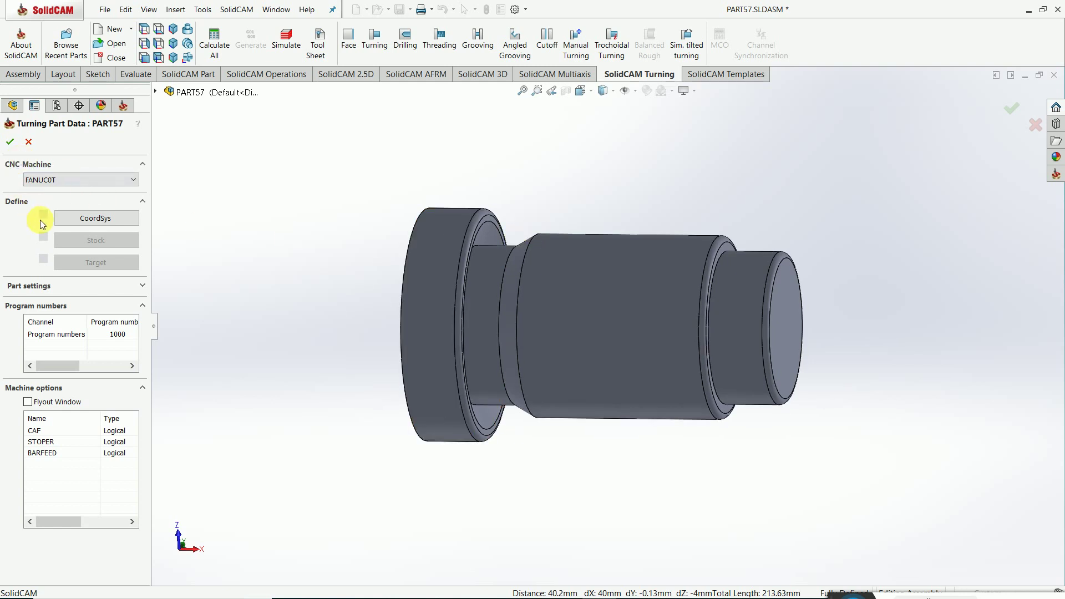
# - Define the machine coordinate system at the center of revolution face, using the large middle cylindrical face of the shaft
pyautogui.click(69, 218)
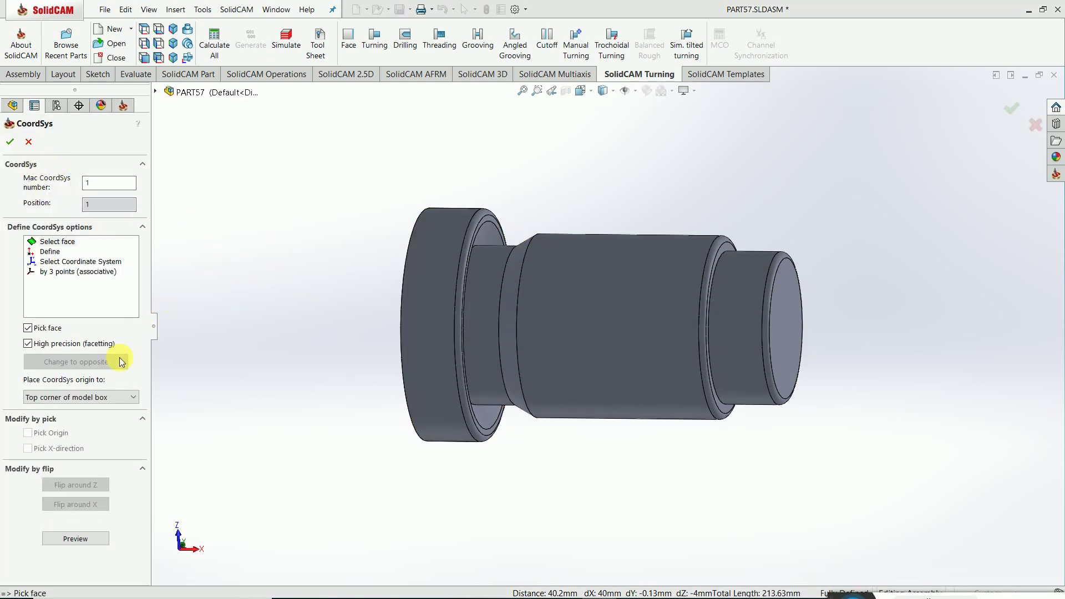
pyautogui.click(127, 398)
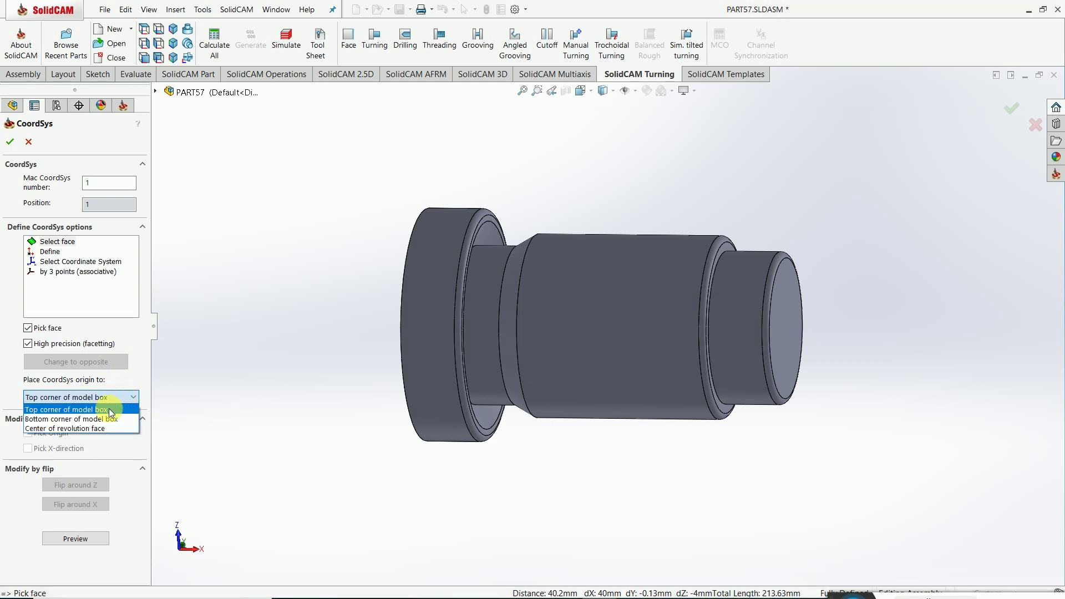
pyautogui.click(105, 428)
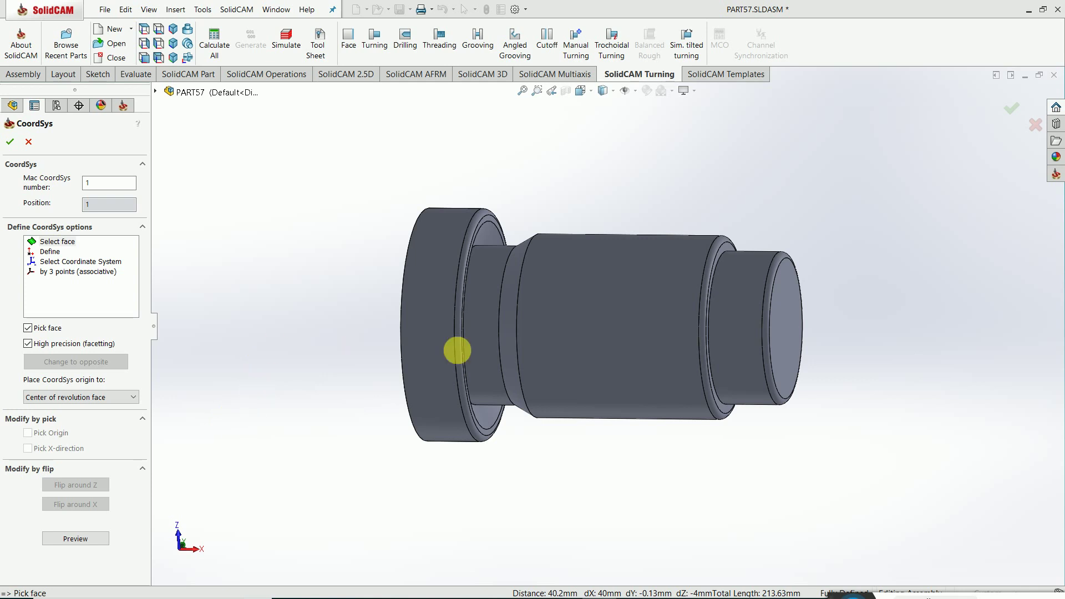
pyautogui.click(634, 297)
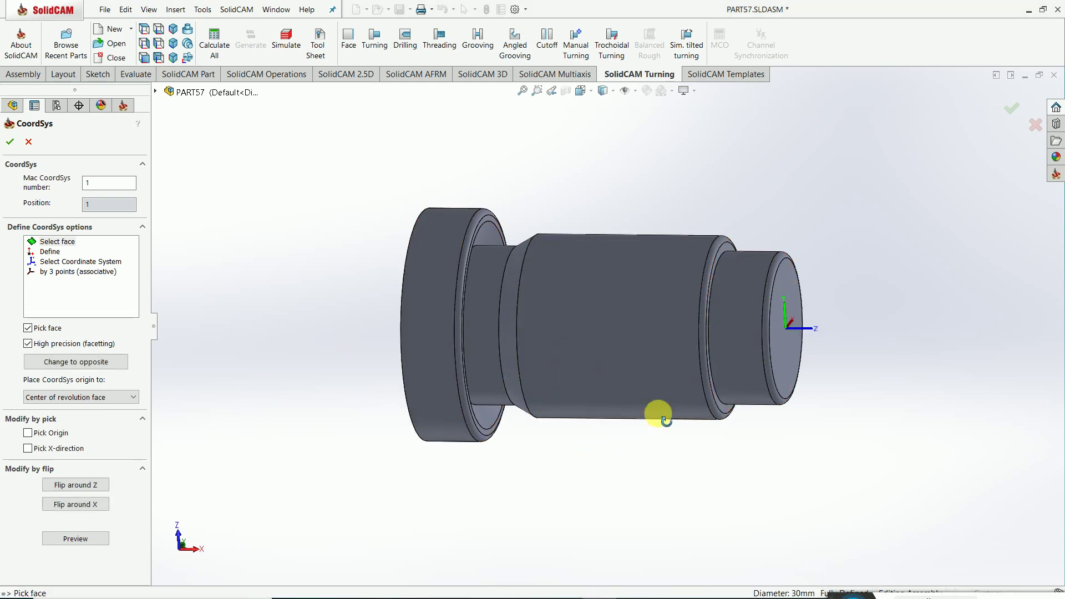
pyautogui.click(9, 144)
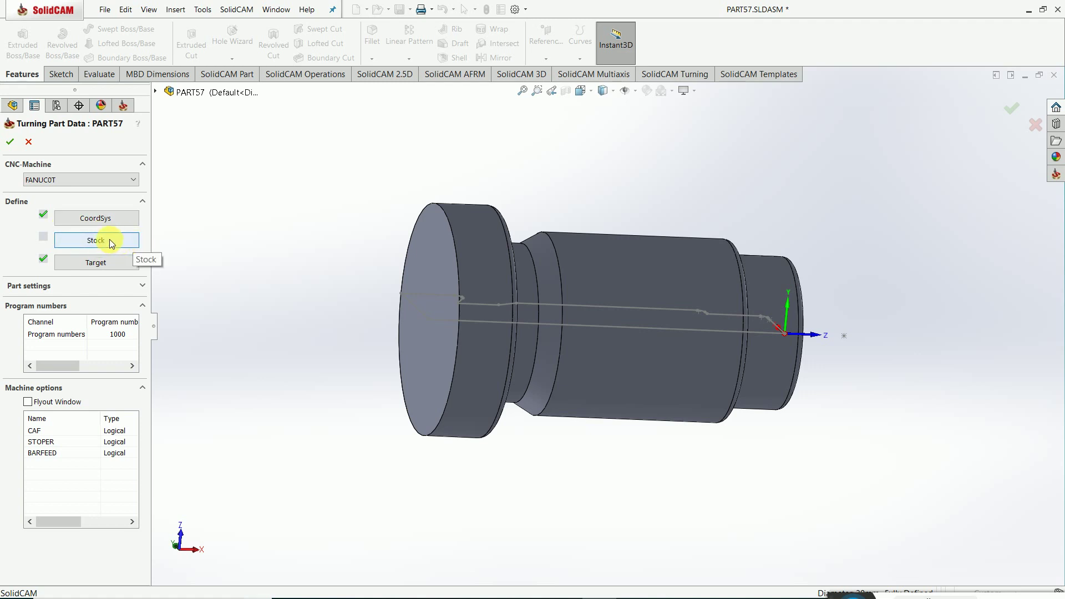
# - Define a cylindrical stock relative to the model with a right (+Z) offset of 1, and accept the turning part data
pyautogui.click(112, 243)
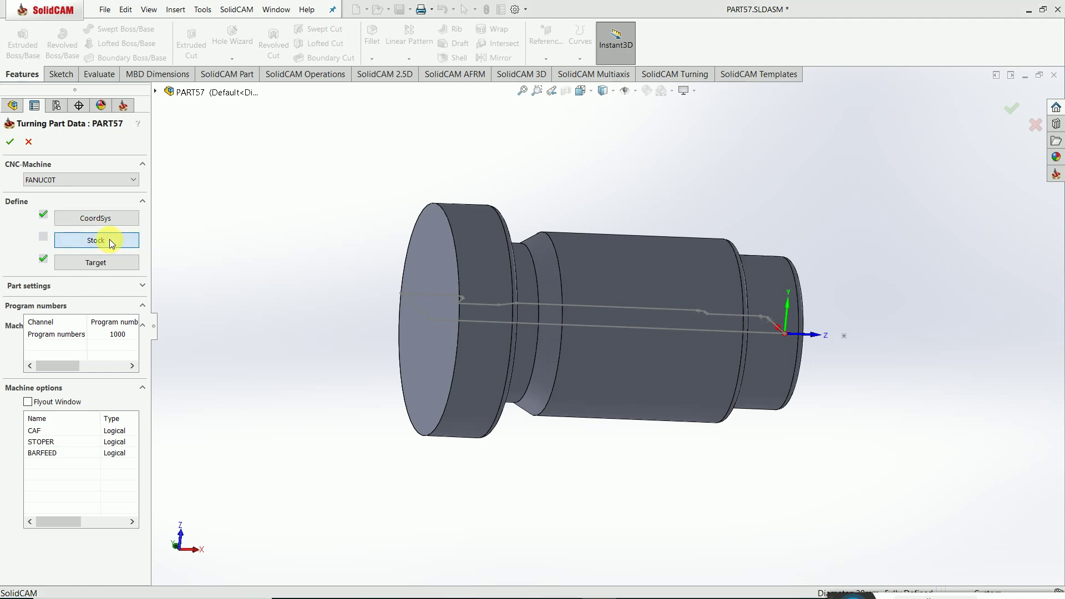
pyautogui.click(475, 246)
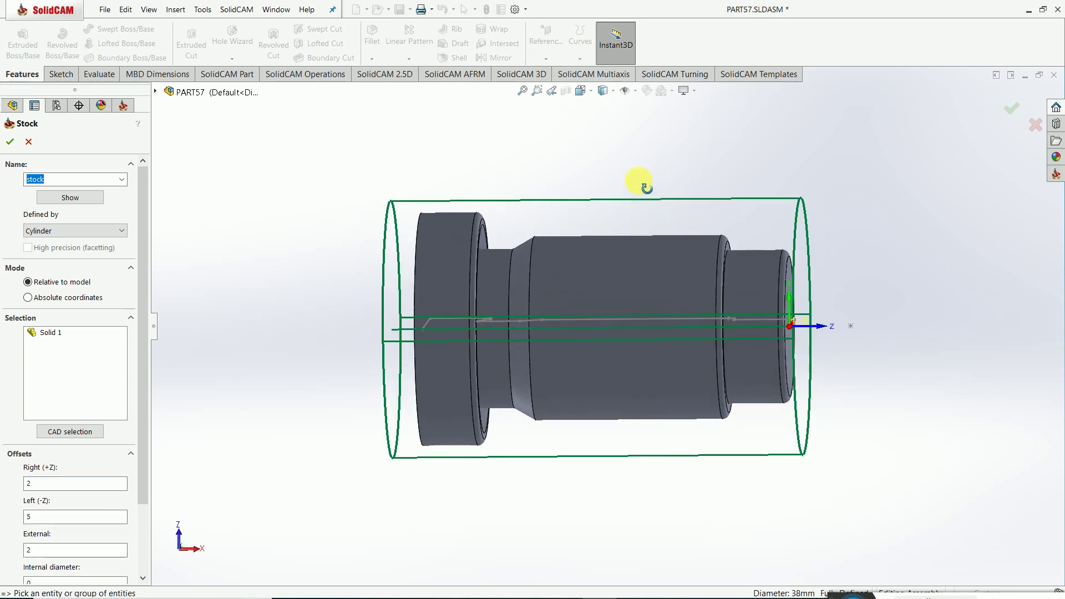
pyautogui.click(37, 482)
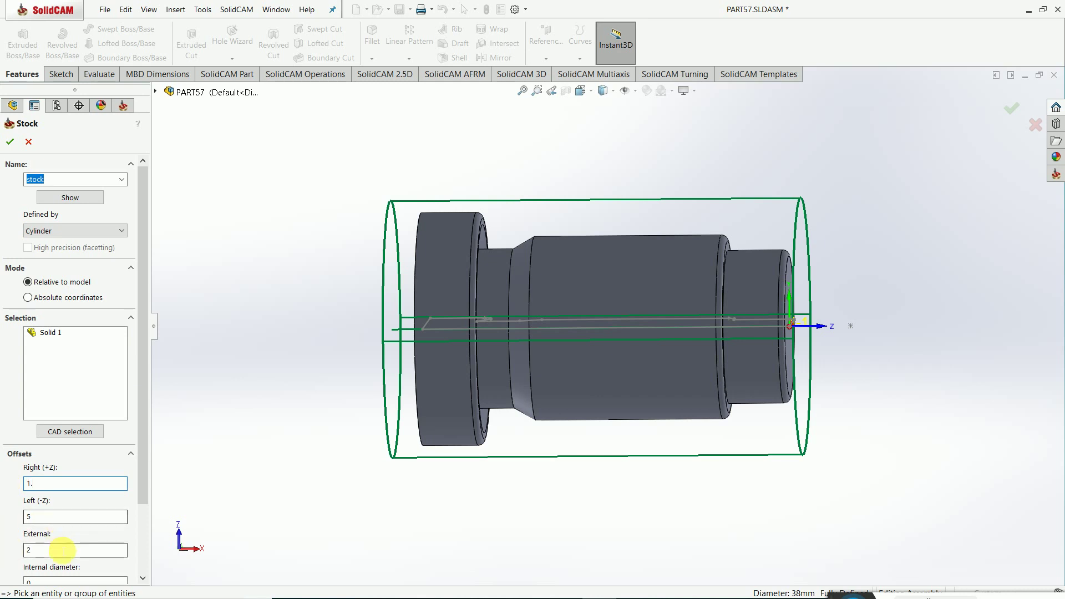
pyautogui.click(62, 549)
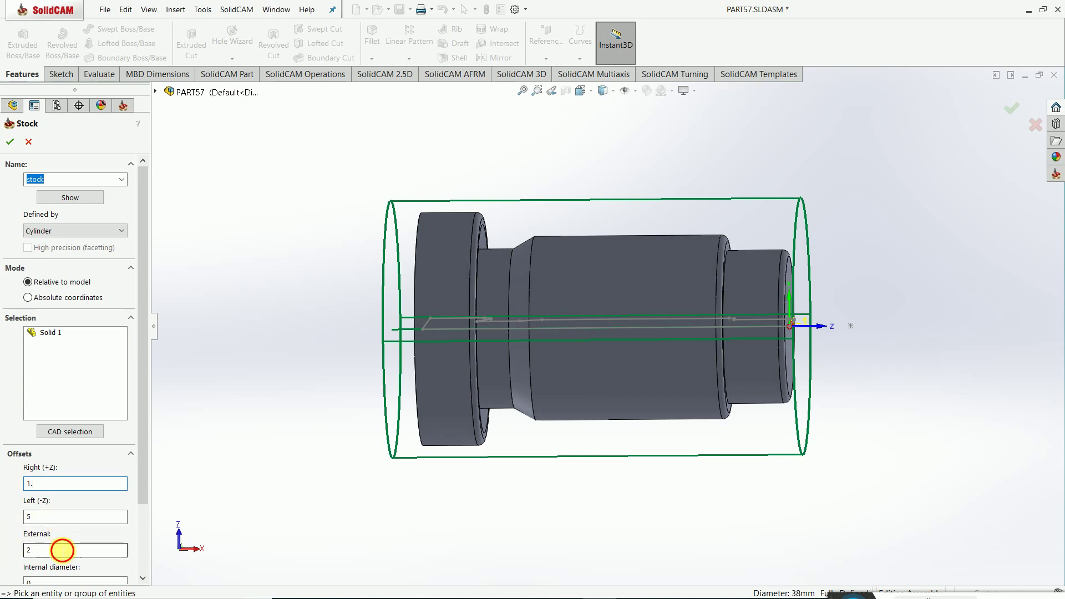
pyautogui.click(145, 579)
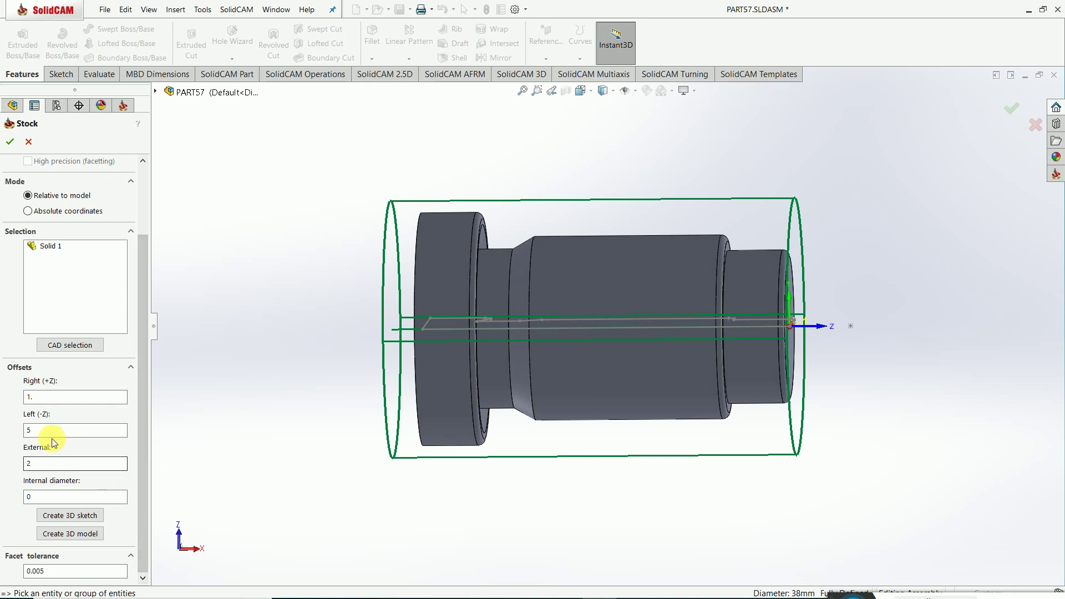
pyautogui.click(32, 431)
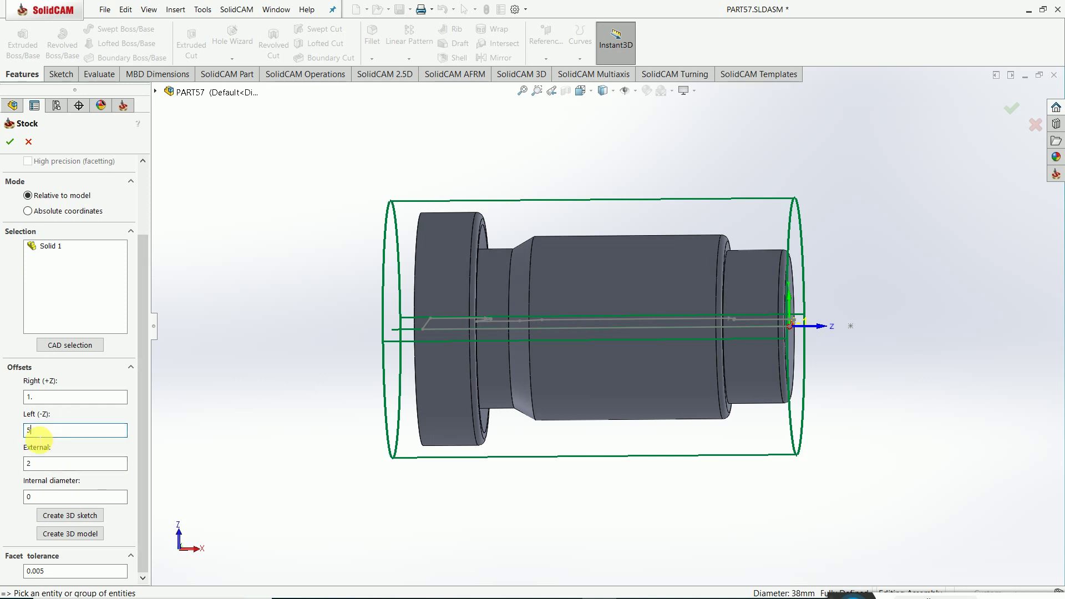
pyautogui.click(11, 142)
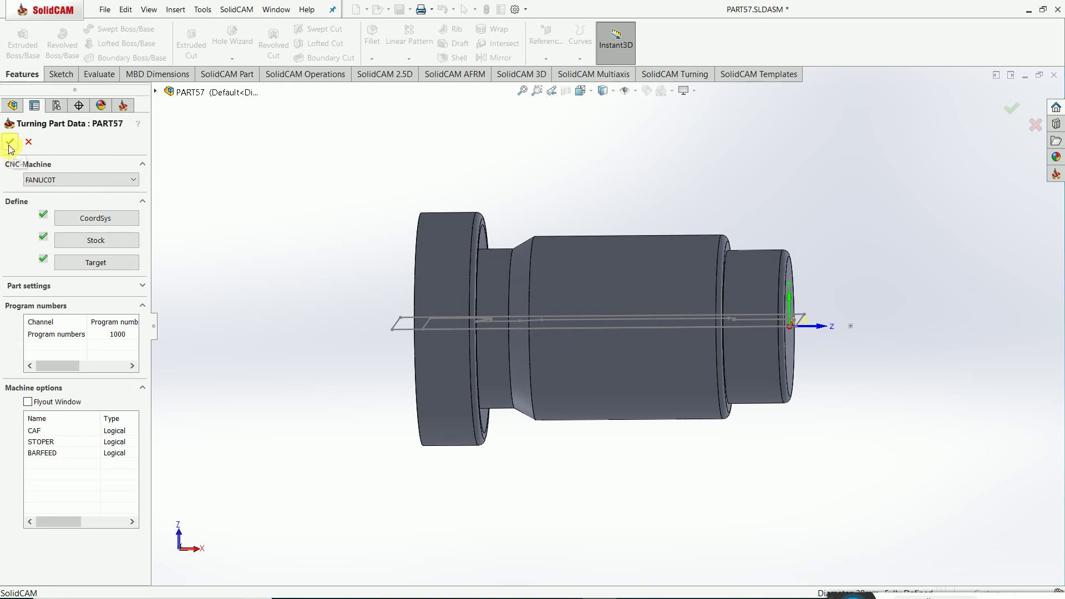
pyautogui.click(10, 143)
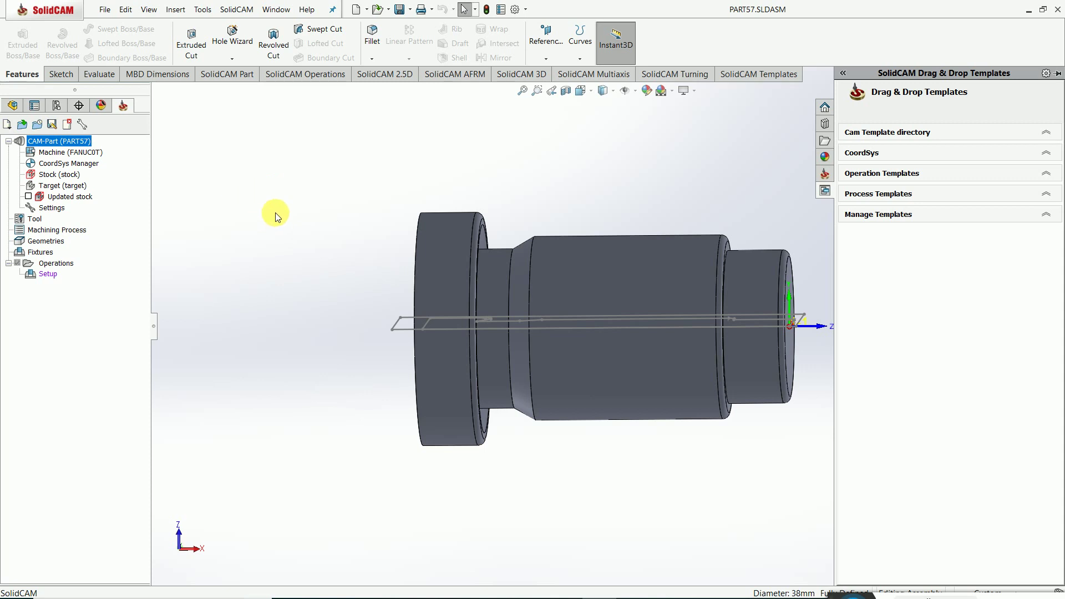
pyautogui.moveTo(344, 295); pyautogui.dragTo(330, 294, button='middle')
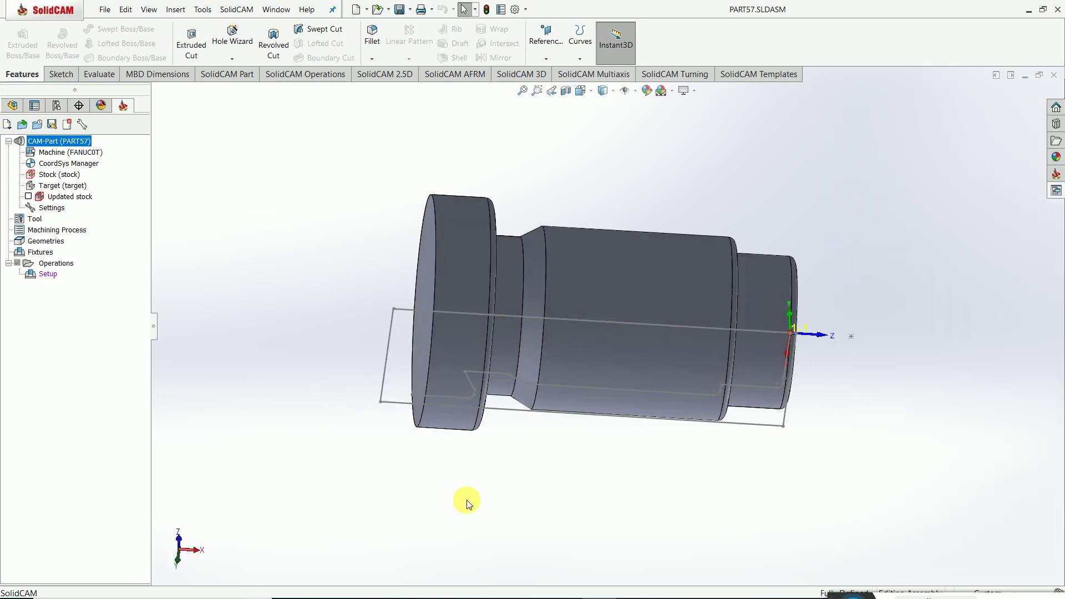
pyautogui.moveTo(488, 423); pyautogui.dragTo(521, 486, button='middle')
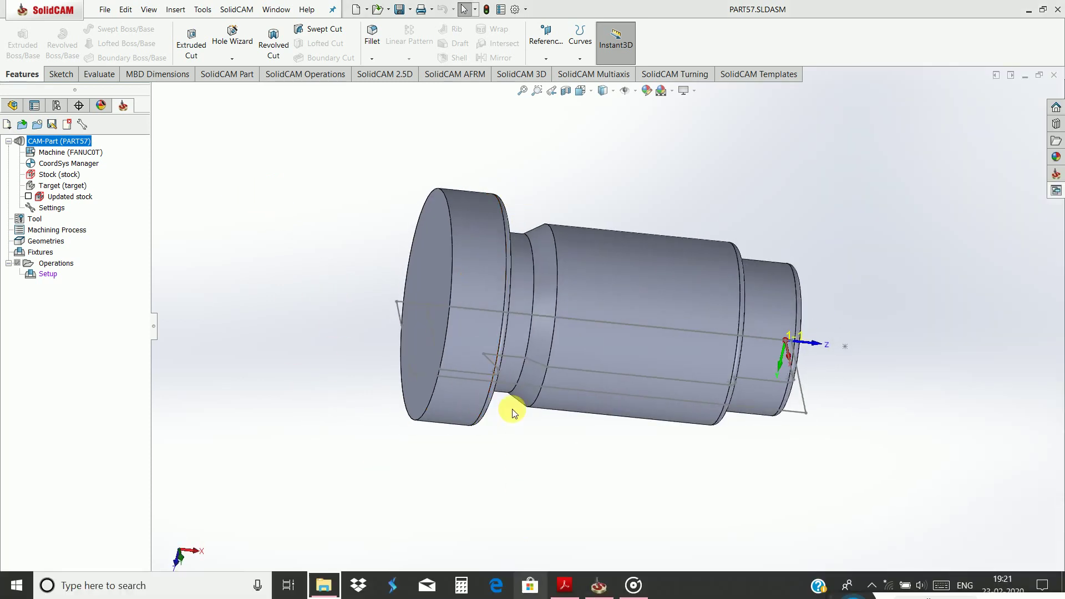
pyautogui.rightClick(530, 585)
pyautogui.click(627, 465)
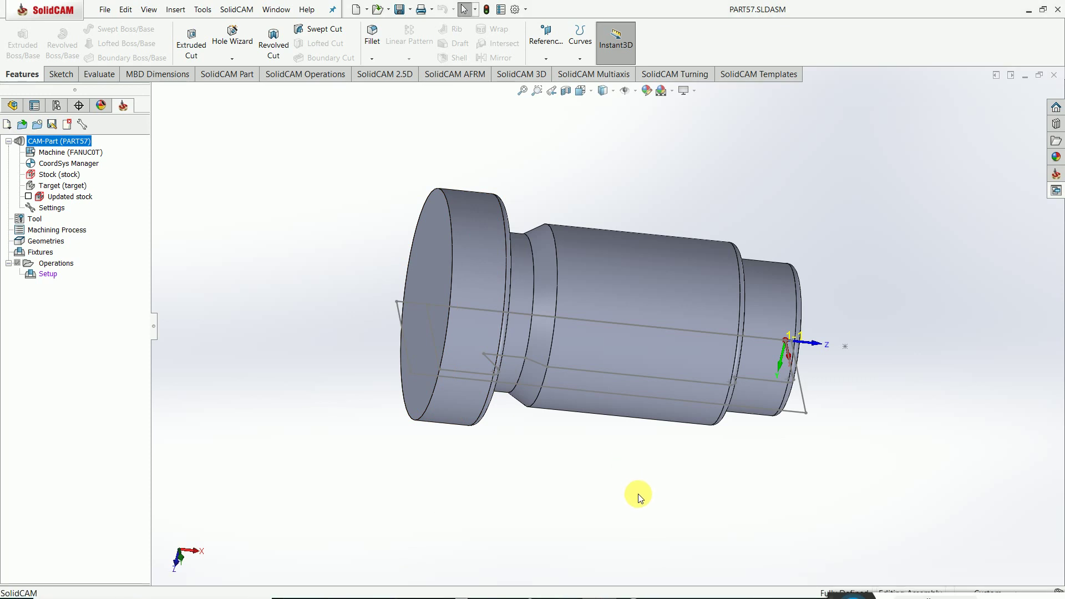
pyautogui.moveTo(638, 493); pyautogui.dragTo(557, 333, button='middle')
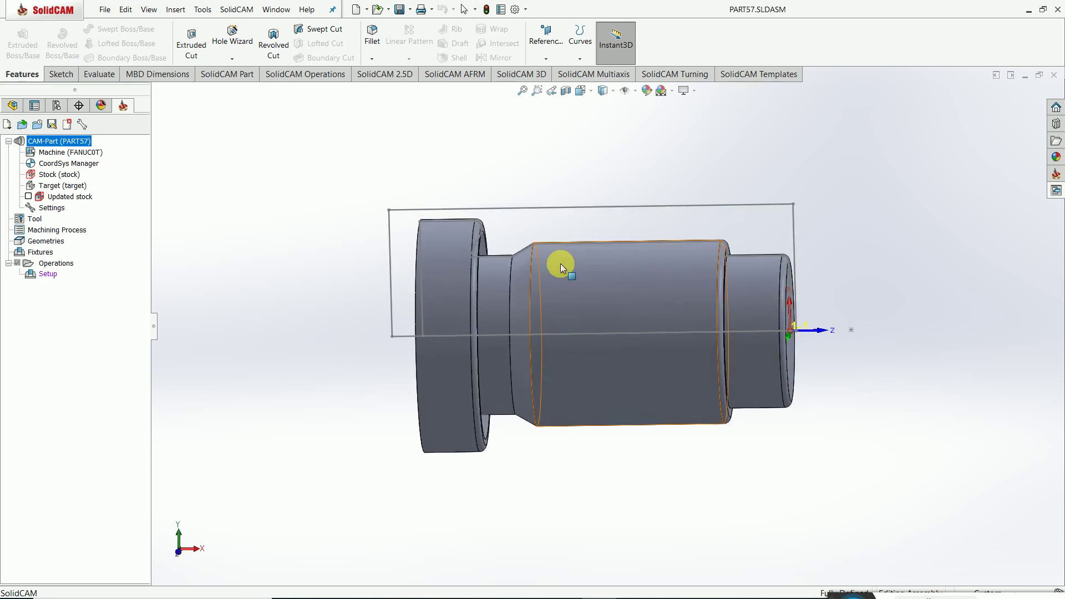
pyautogui.scroll(-2, 675, 230)
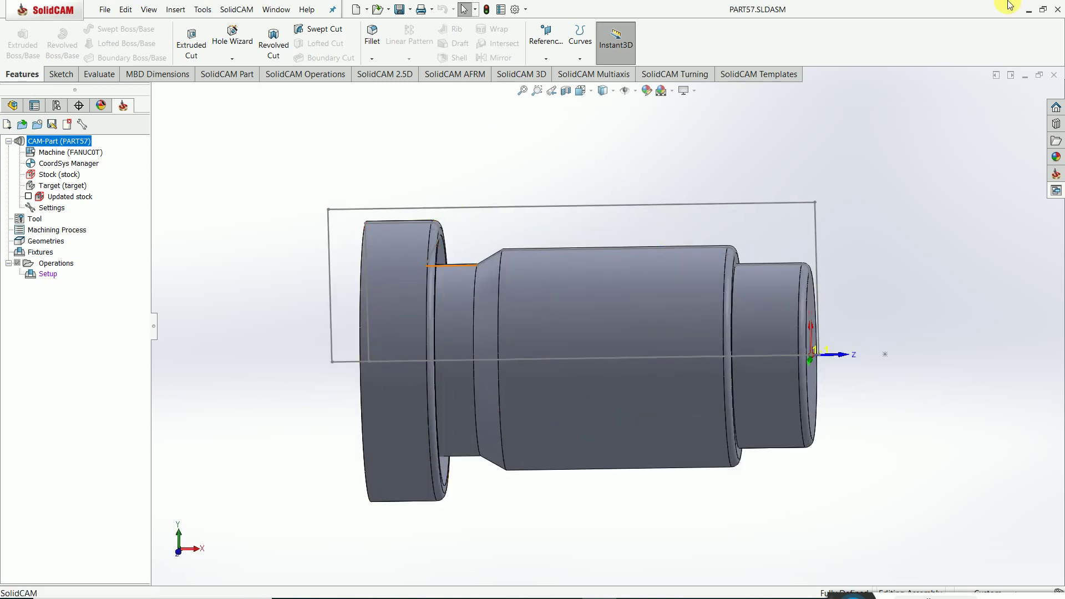
# - Start a face turning operation and add a new external turning tool for it
pyautogui.click(695, 75)
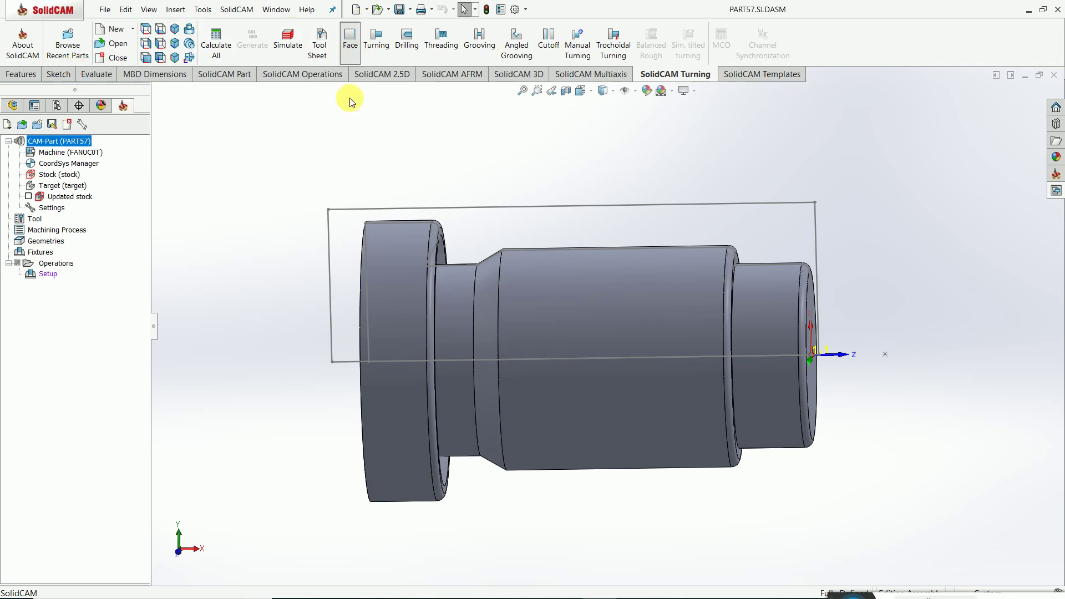
pyautogui.click(385, 47)
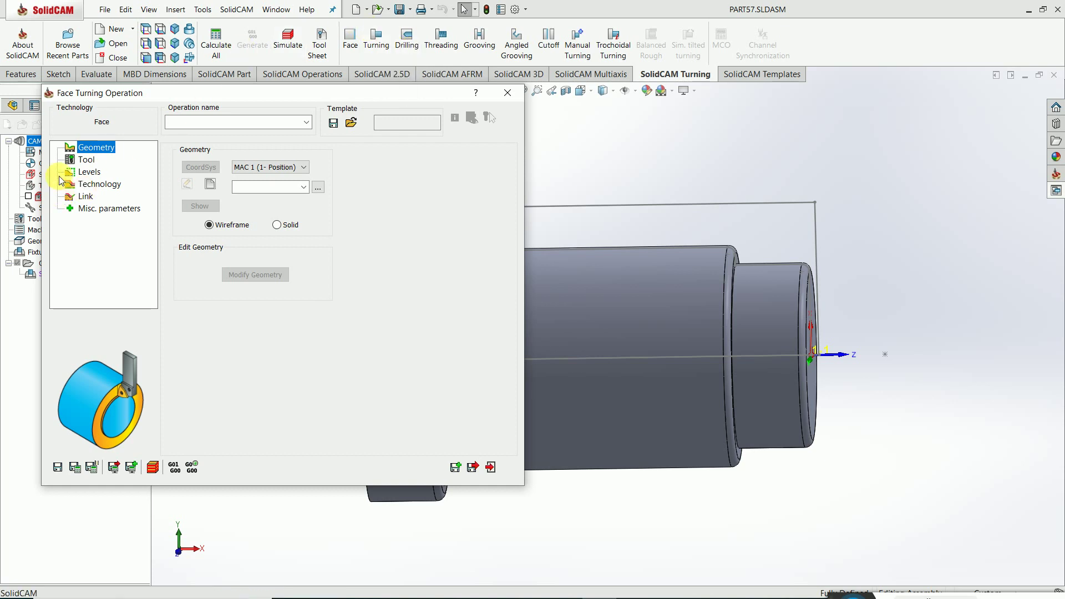
pyautogui.click(81, 159)
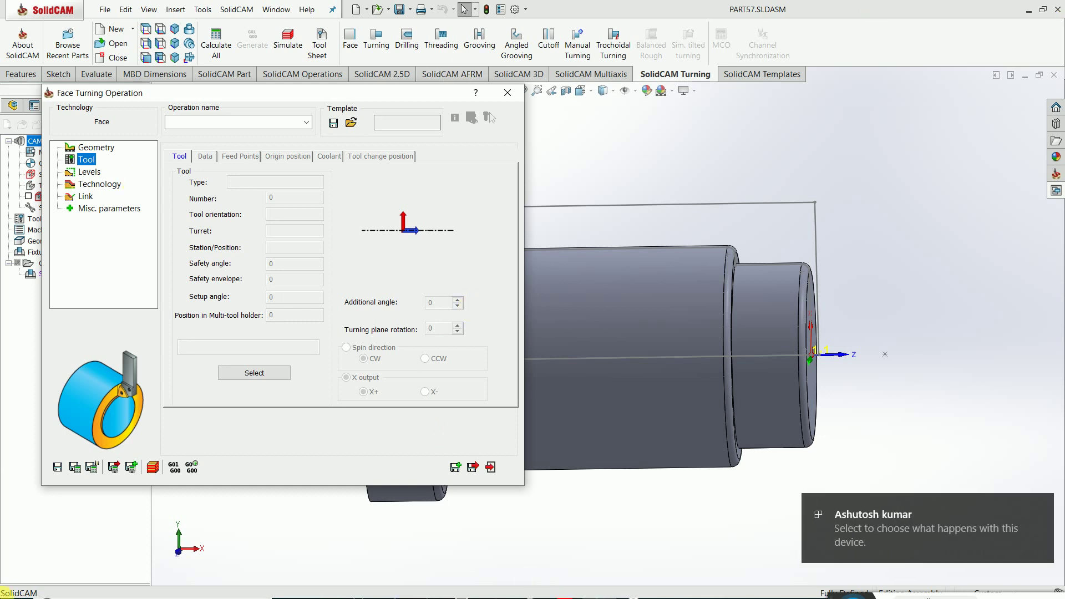
pyautogui.click(255, 373)
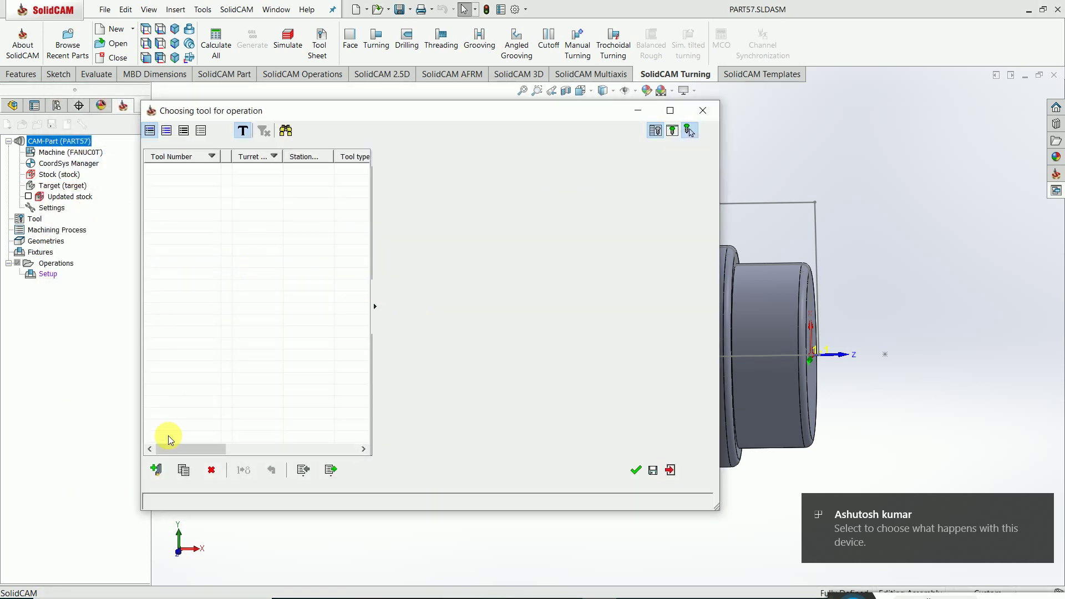
pyautogui.click(156, 470)
pyautogui.click(399, 193)
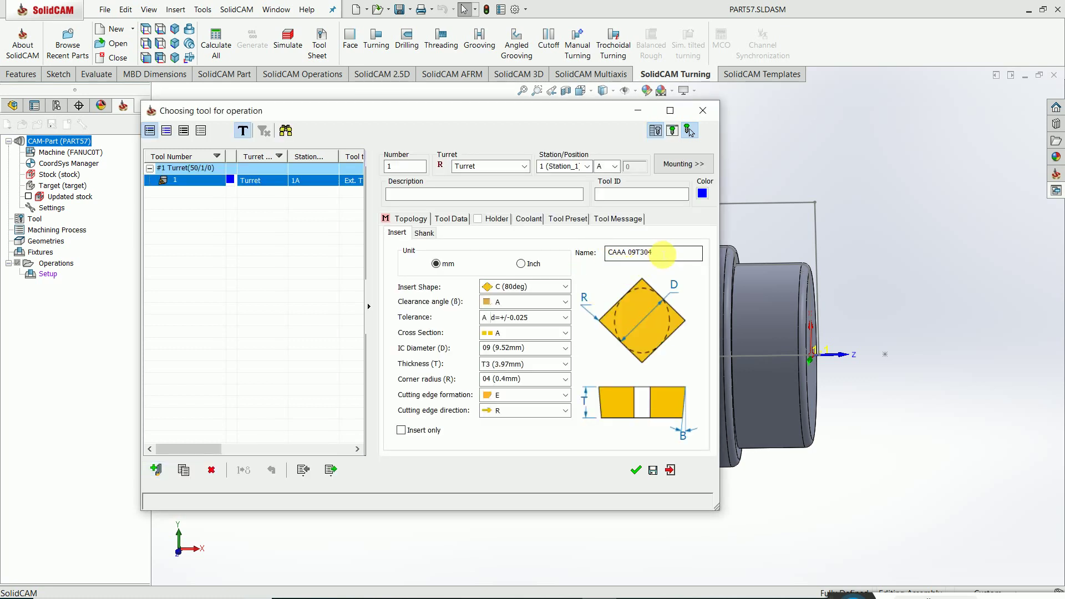
# - Name the tool's insert DNMG 150608 and set its cutting edge direction to L
pyautogui.click(616, 256)
pyautogui.write('d')
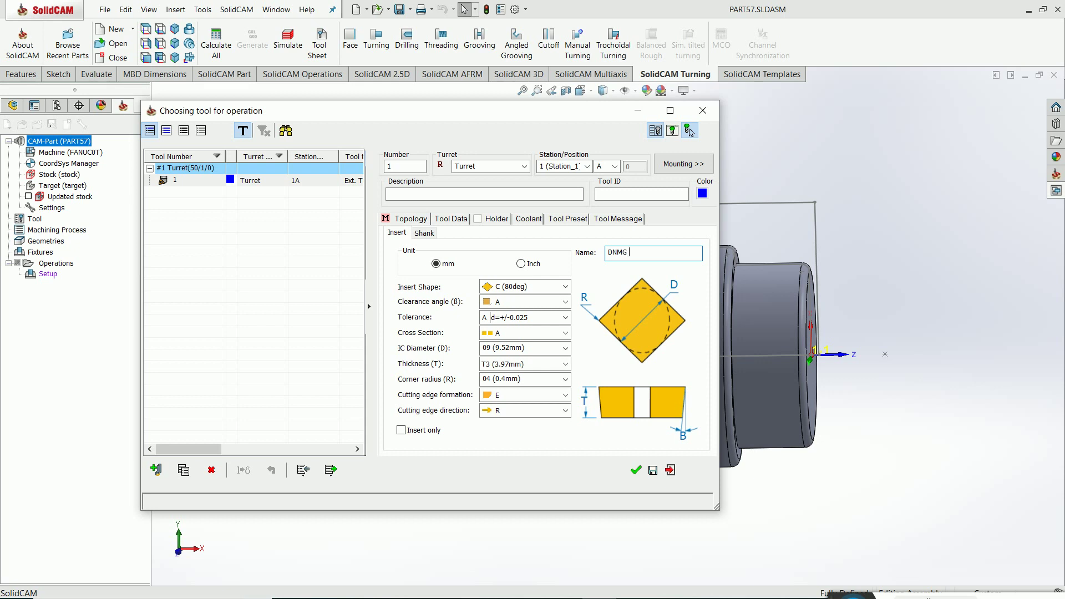
pyautogui.write('NMG')
pyautogui.click(615, 261)
pyautogui.write('150608')
pyautogui.click(544, 414)
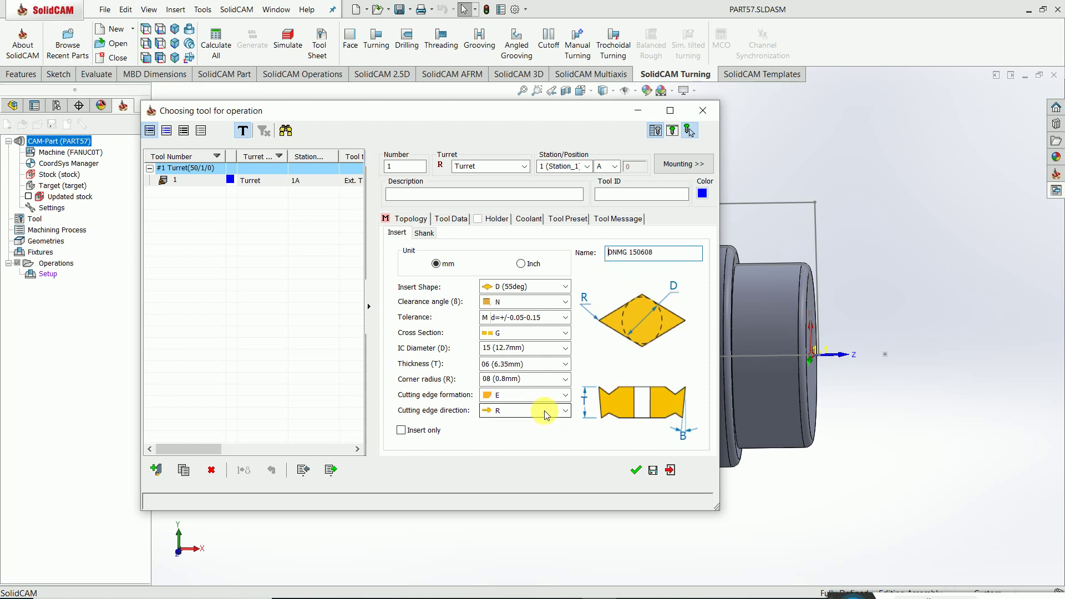
pyautogui.click(525, 465)
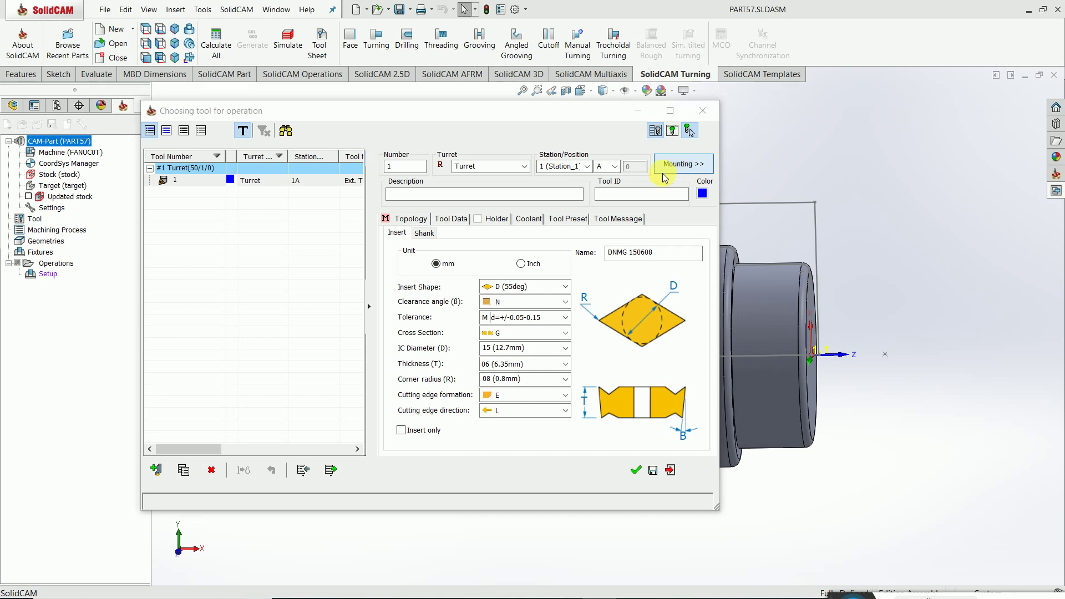
# - Flip the tool in its mounting, orient it to X+, and accept it for the face operation
pyautogui.click(682, 165)
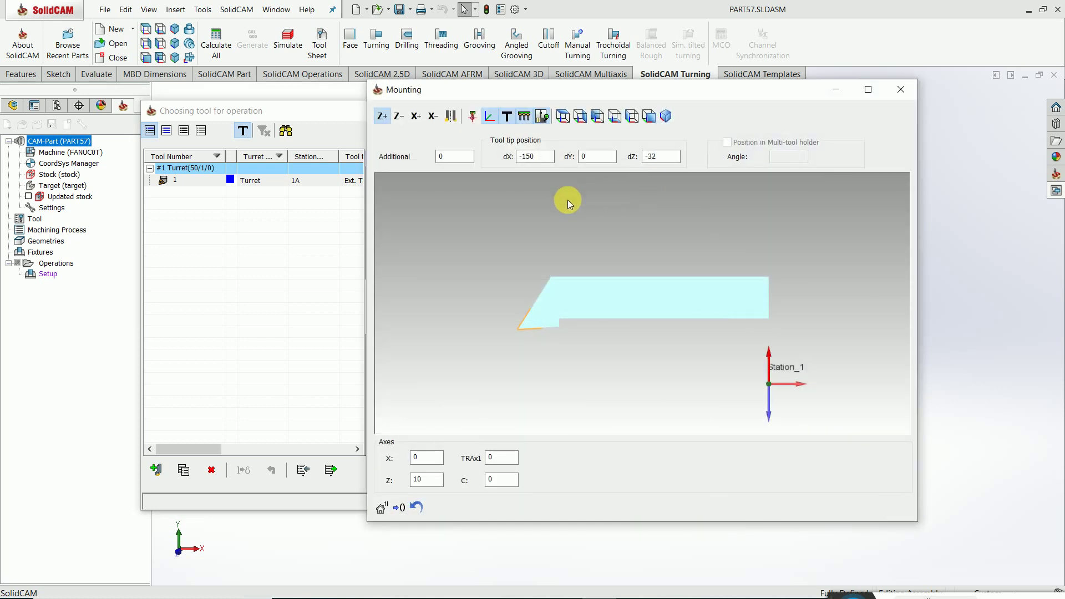
pyautogui.click(450, 118)
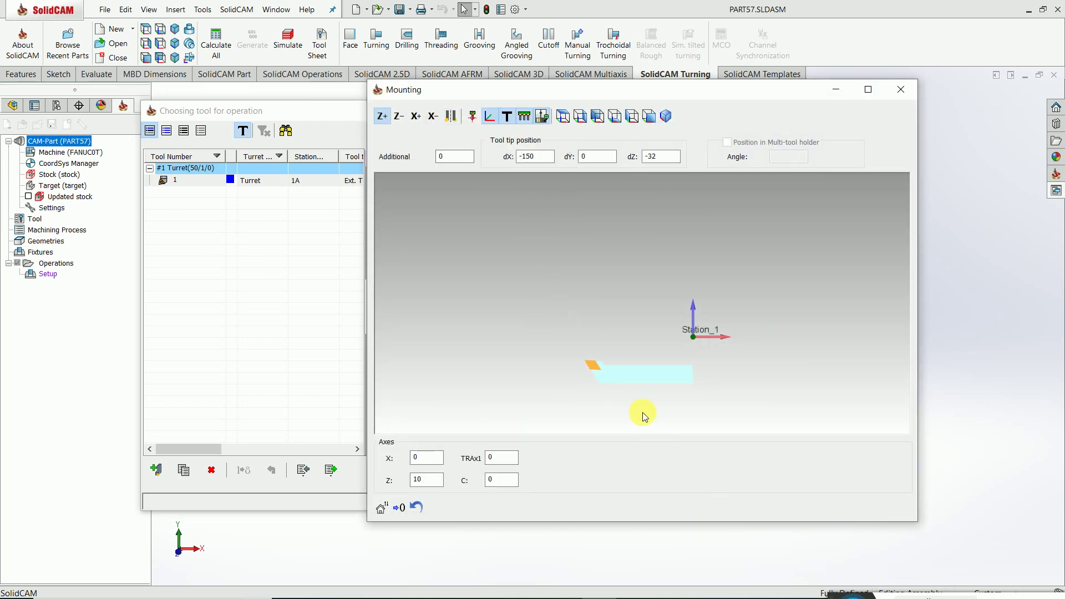
pyautogui.click(420, 116)
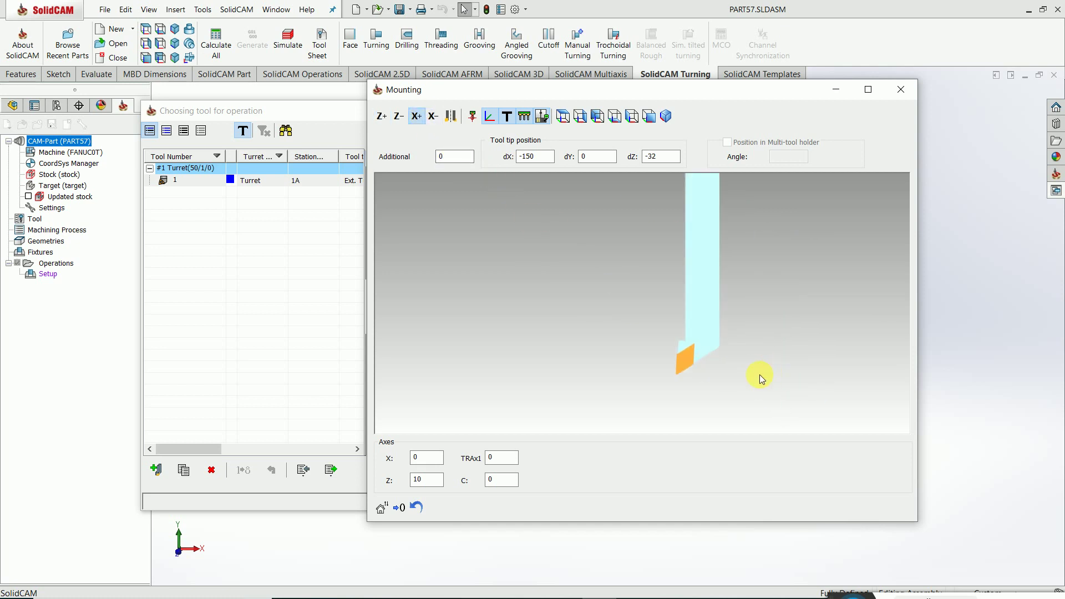
pyautogui.click(913, 85)
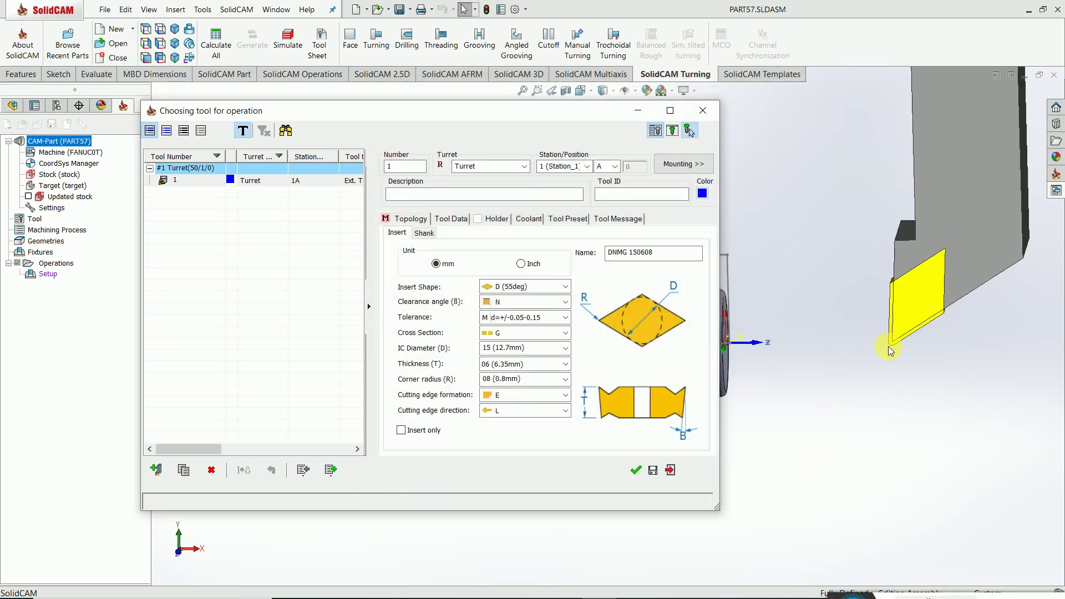
pyautogui.moveTo(900, 405); pyautogui.dragTo(909, 378, button='middle')
pyautogui.click(624, 471)
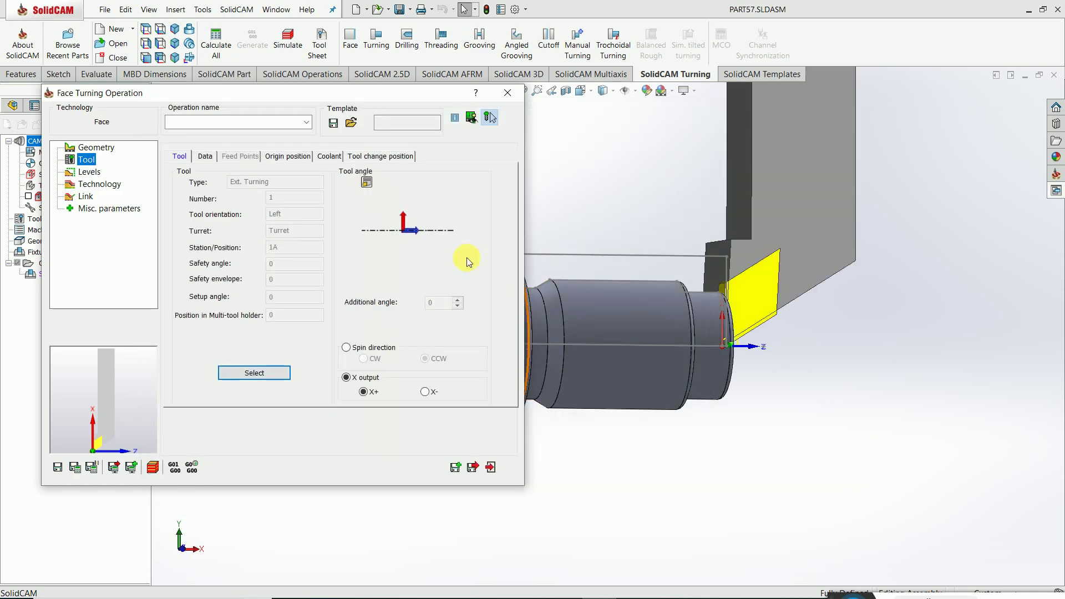
# - Define both spin rates by cutting speed in m/min, with 200 for the normal spin and 250 for the finish spin
pyautogui.click(205, 156)
pyautogui.click(441, 193)
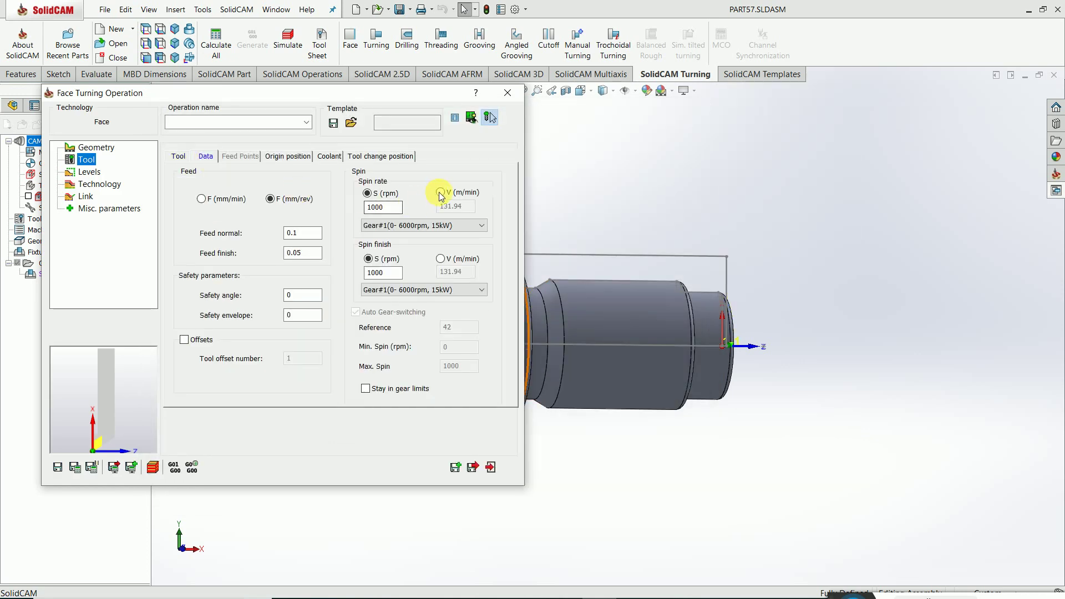
pyautogui.click(440, 259)
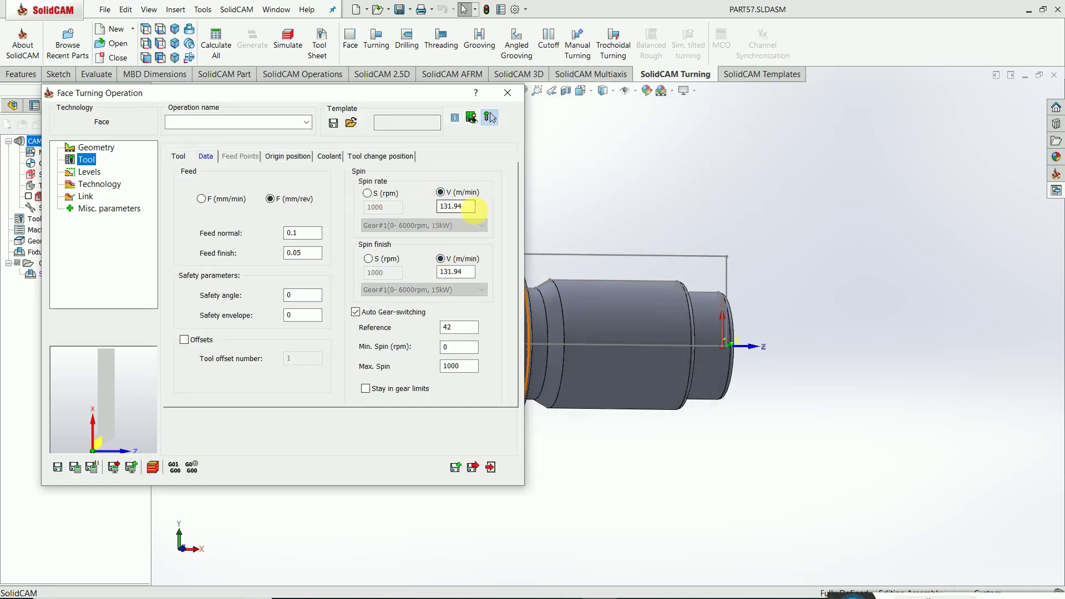
pyautogui.doubleClick(472, 208)
pyautogui.write('200')
pyautogui.doubleClick(456, 271)
pyautogui.write('25')
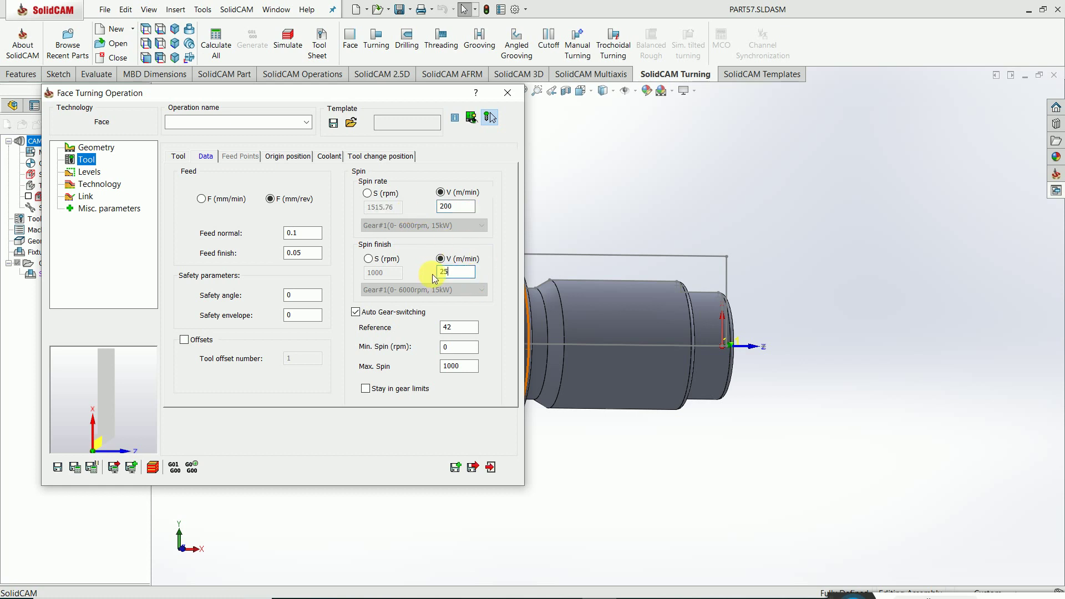
pyautogui.write('0')
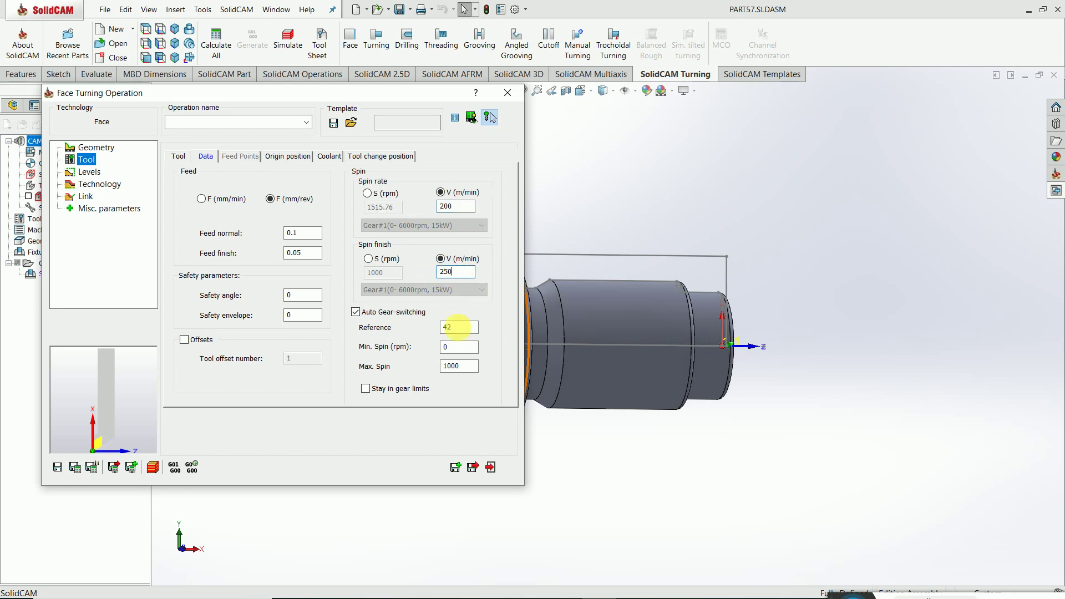
# - Set the equal step over of the stairs-type roughing to 0.5 in the operation's technology settings, keeping roughing enabled
pyautogui.click(89, 172)
pyautogui.click(98, 184)
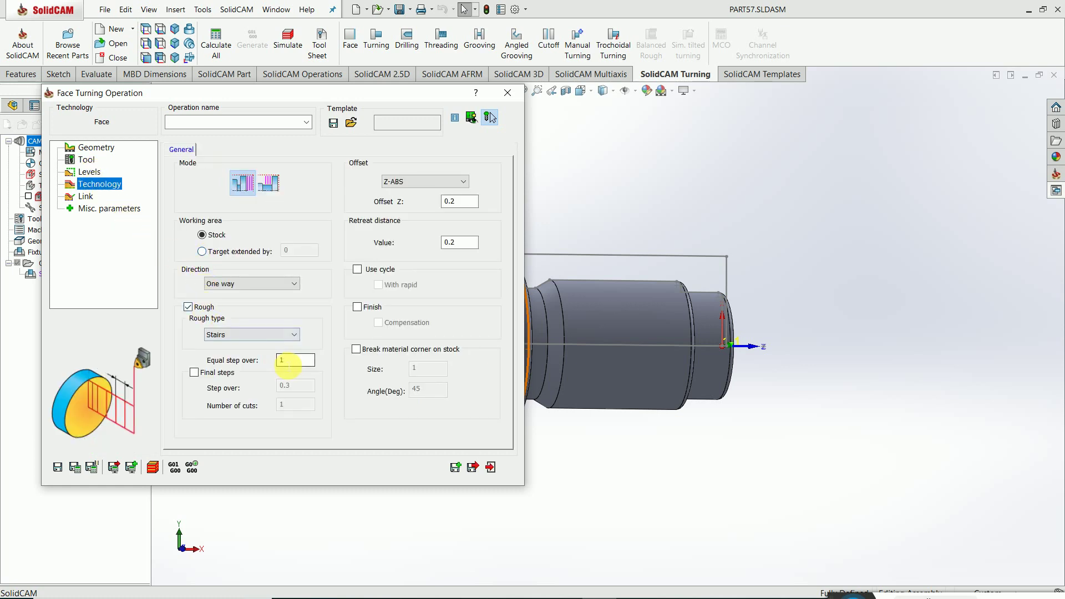
pyautogui.doubleClick(289, 362)
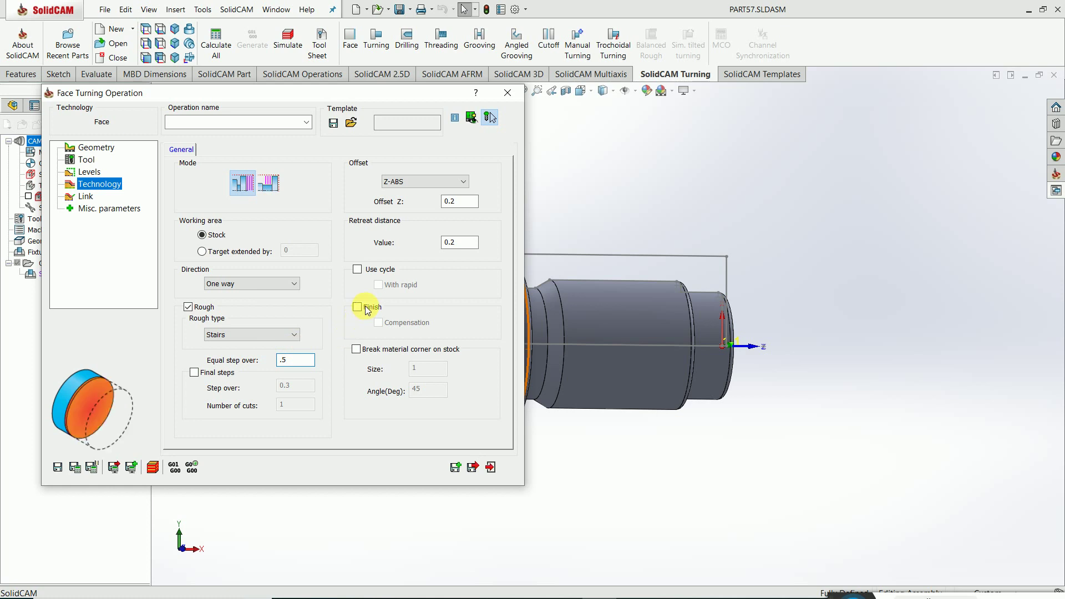
pyautogui.click(191, 308)
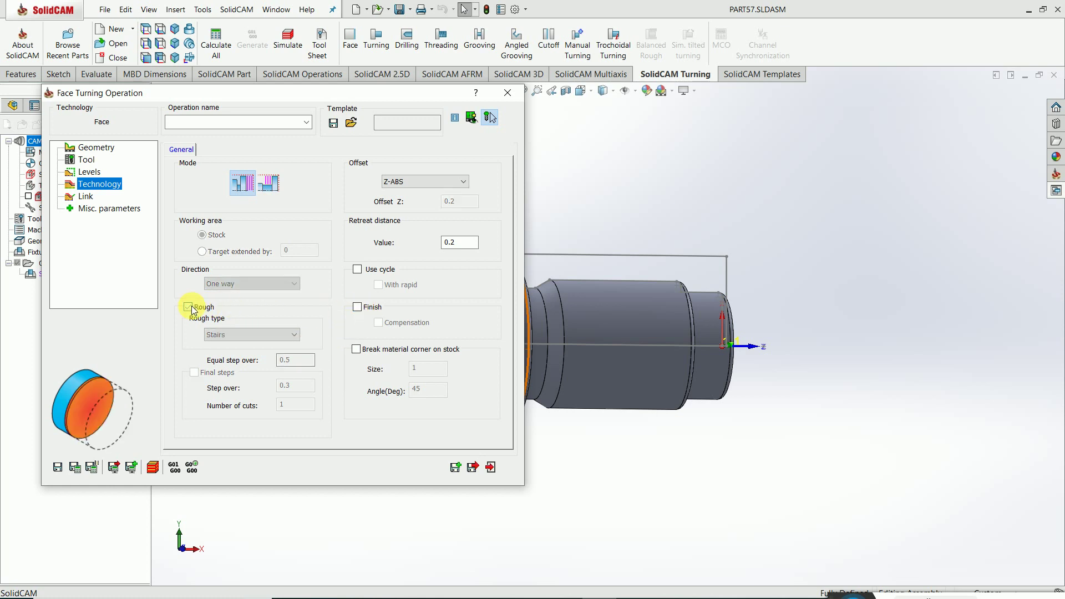
pyautogui.click(191, 308)
# - Enable the finish pass and set the Z offset of the face operation to 0.1
pyautogui.click(358, 308)
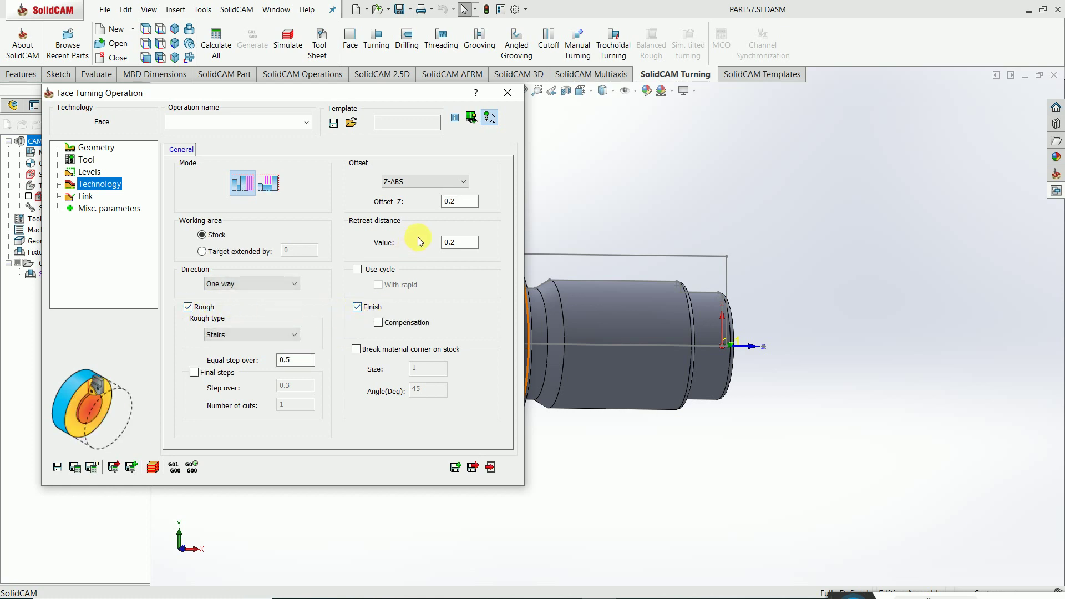
pyautogui.click(471, 202)
pyautogui.write('.1')
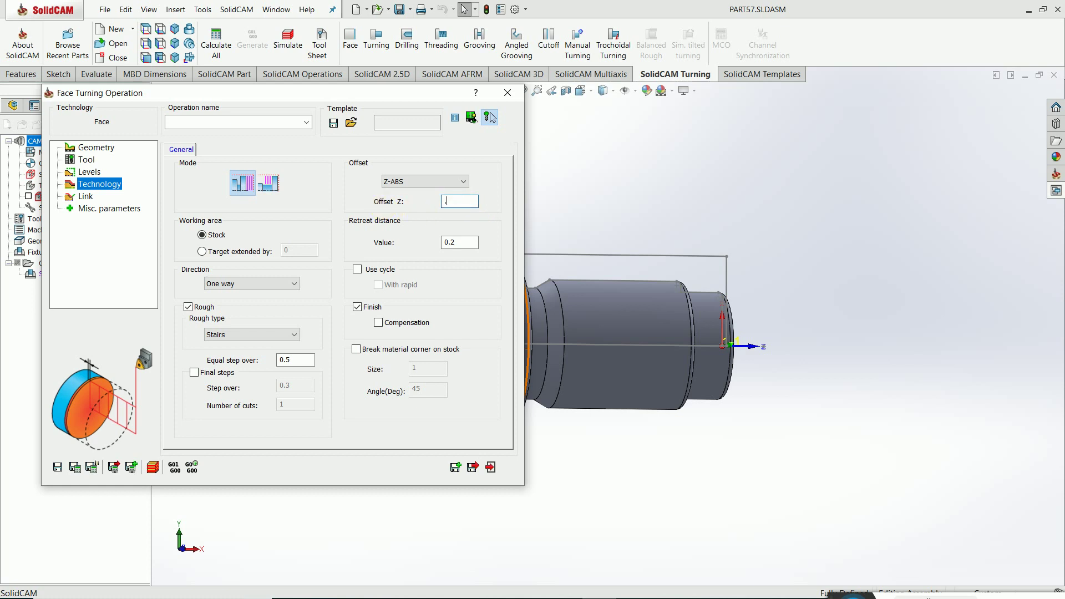
# - Set the face operation's retreat distance to 0.5 and try to save and calculate the operation
pyautogui.click(460, 244)
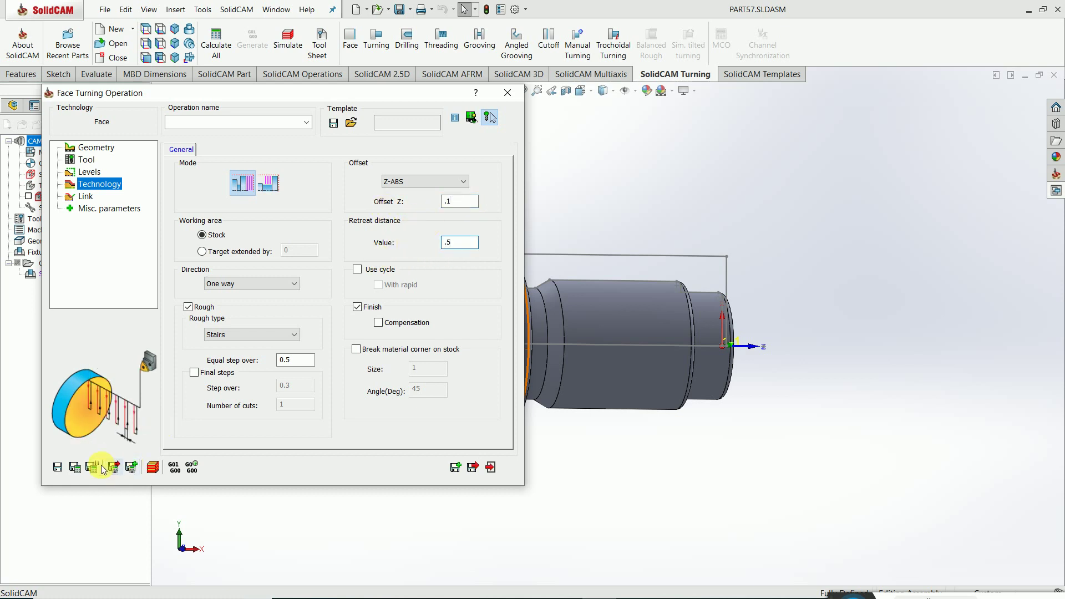
pyautogui.click(76, 468)
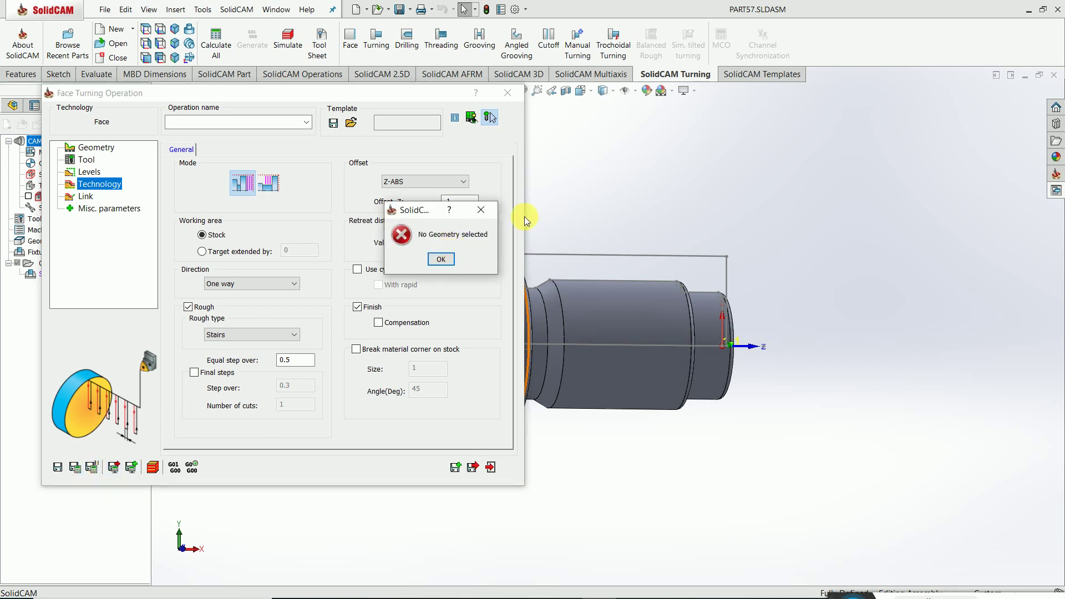
pyautogui.click(442, 258)
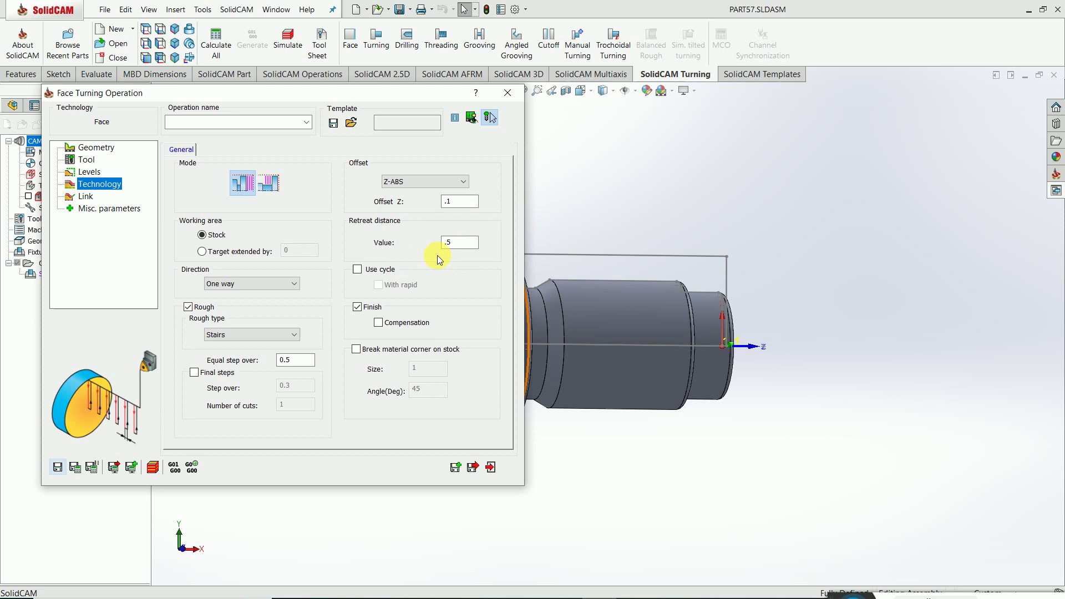
# - Define a new wireframe geometry for the face operation, chaining the vertical edge of the shaft's front end face
pyautogui.click(116, 153)
pyautogui.click(209, 185)
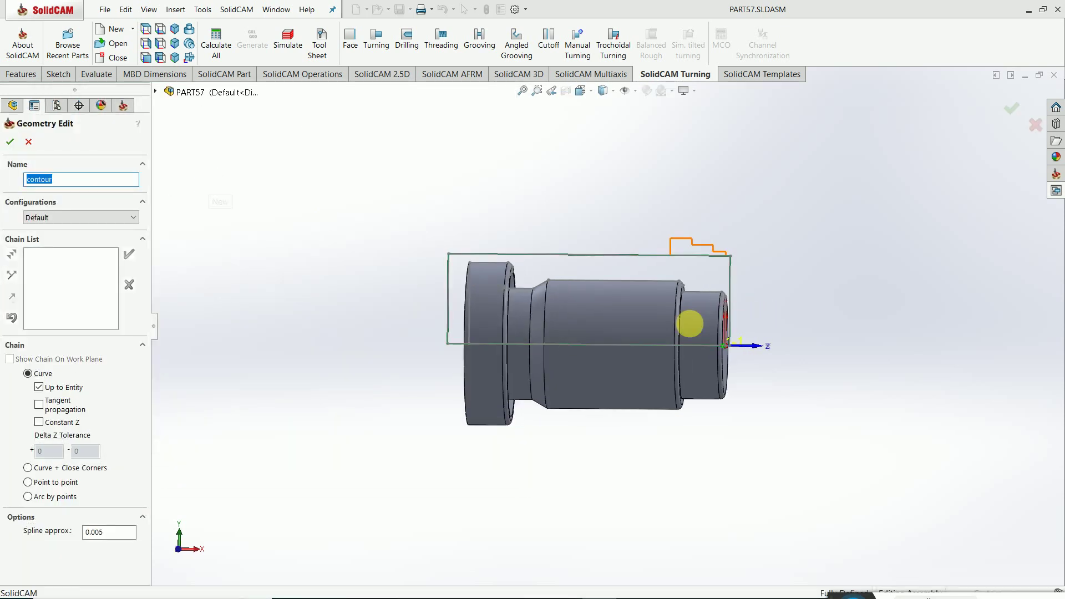
pyautogui.press('BackSpace')
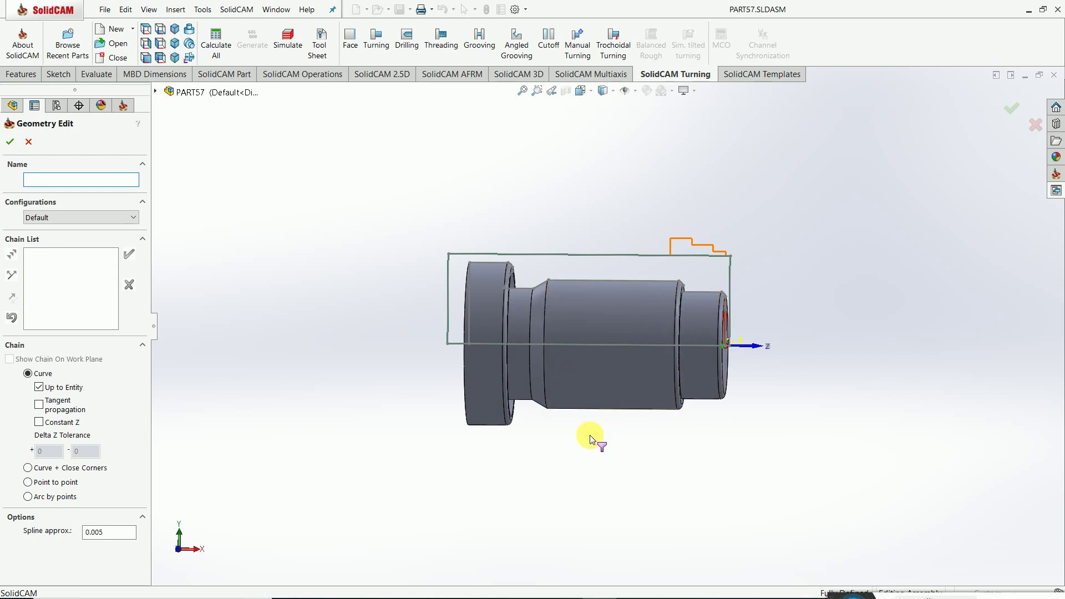
pyautogui.press('space')
pyautogui.click(626, 347)
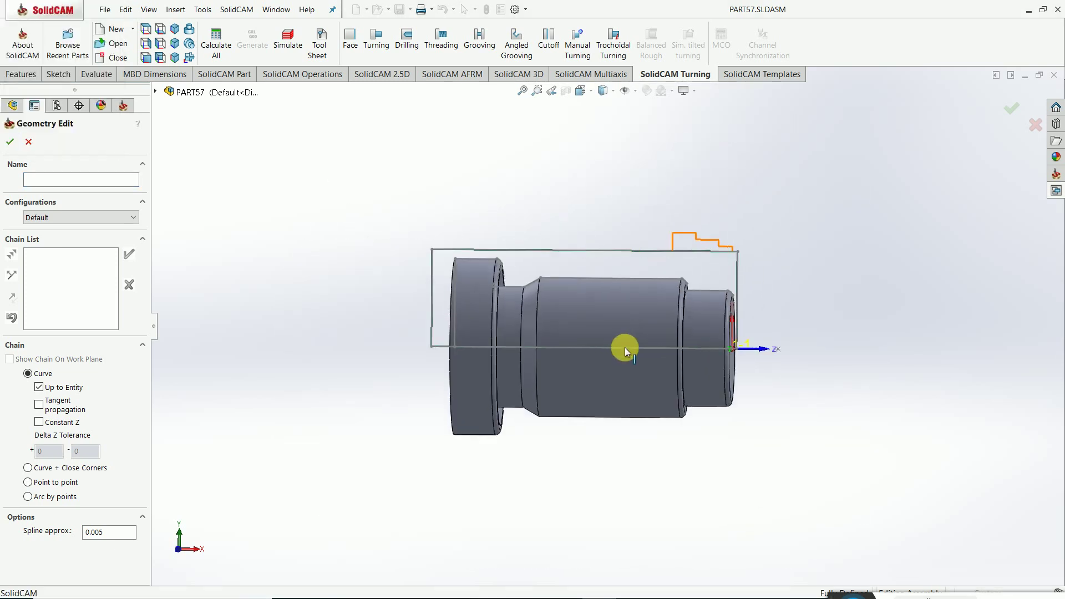
pyautogui.scroll(-5, 798, 261)
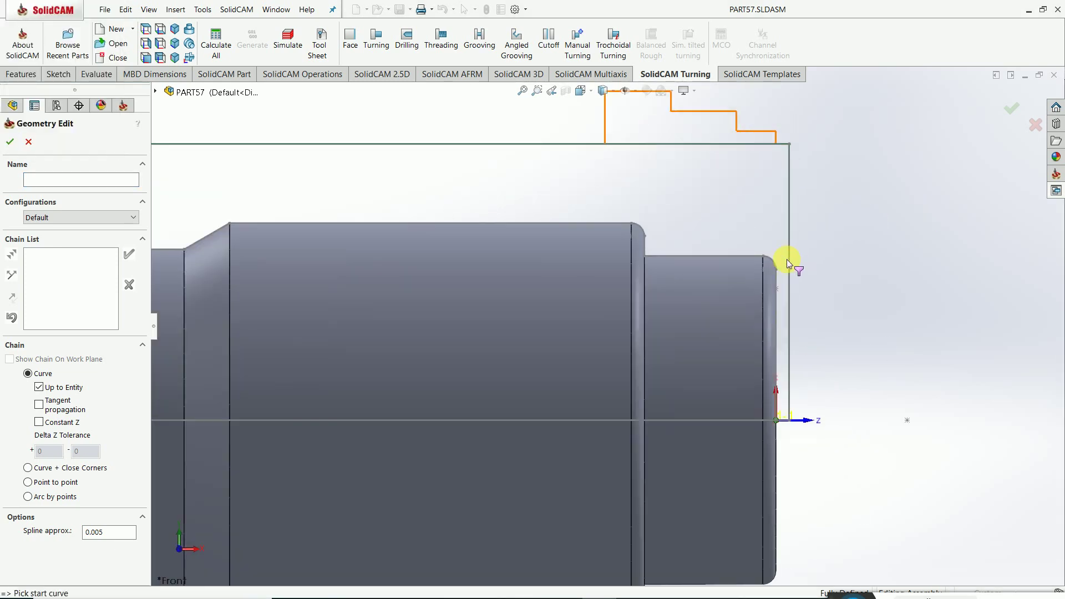
pyautogui.scroll(-2, 788, 260)
pyautogui.click(765, 289)
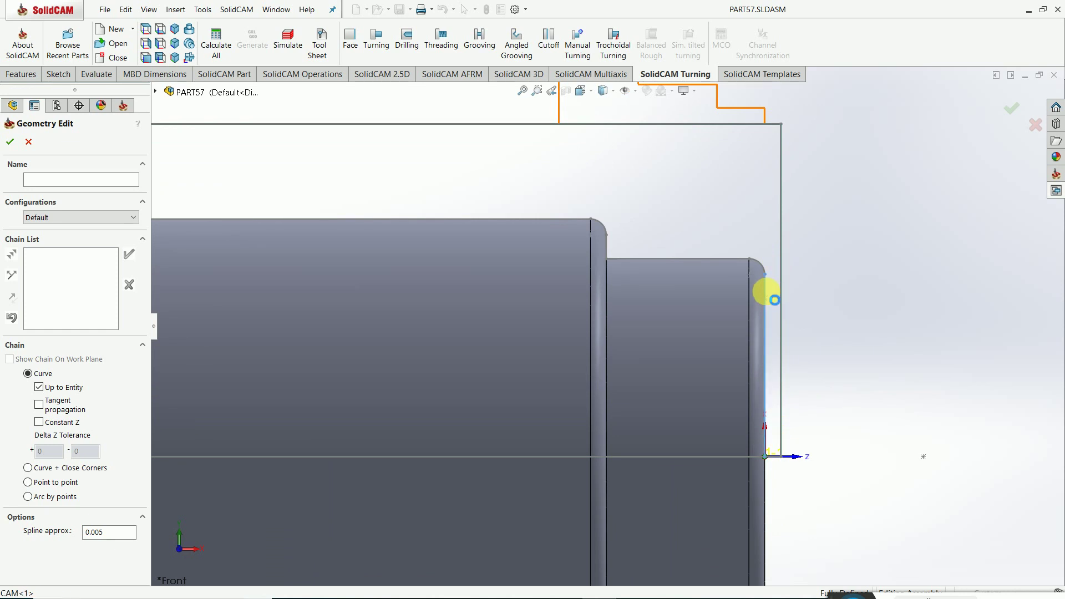
pyautogui.click(128, 255)
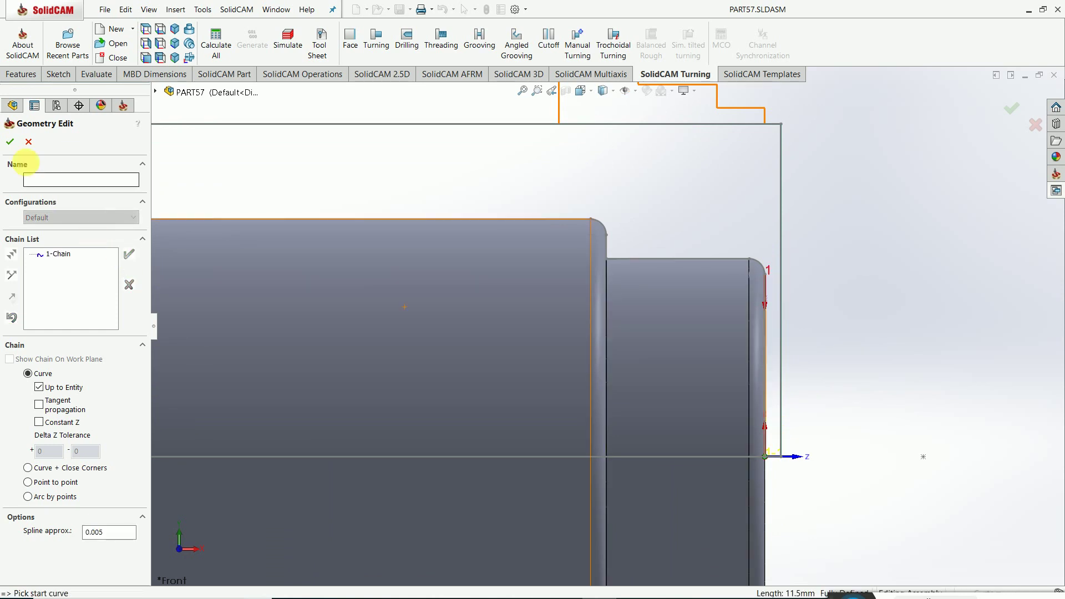
pyautogui.click(10, 141)
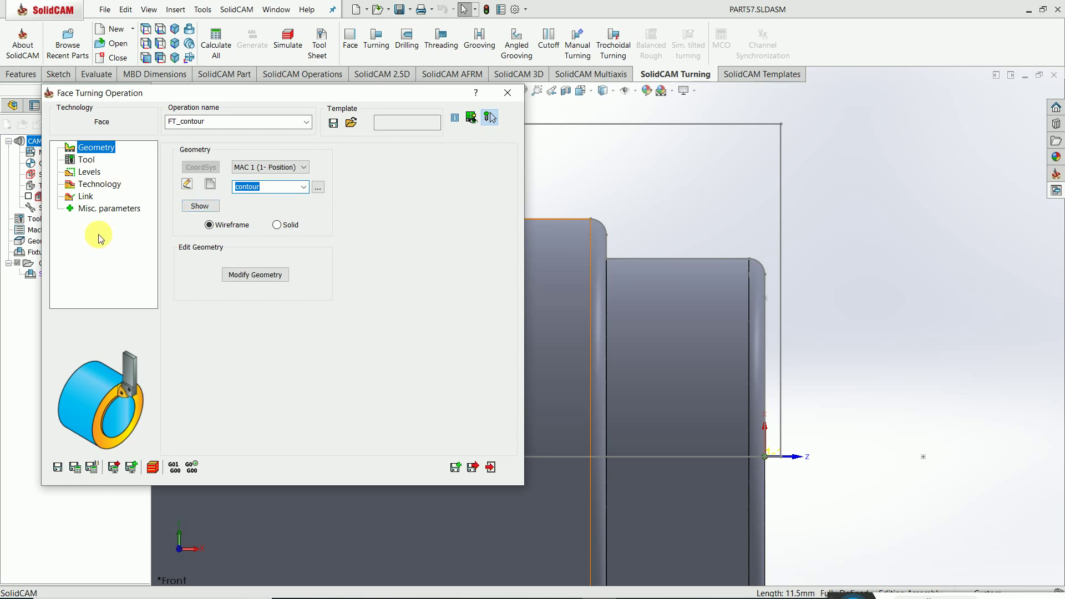
# - Save and calculate the face operation, close it, and hide its toolpath in the model view
pyautogui.click(75, 468)
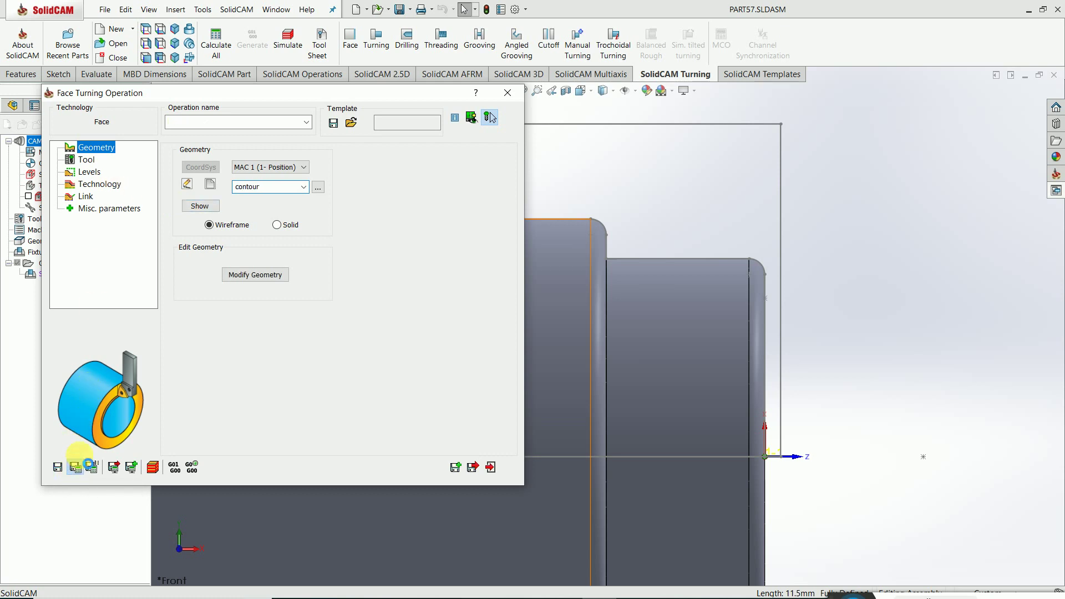
pyautogui.click(492, 468)
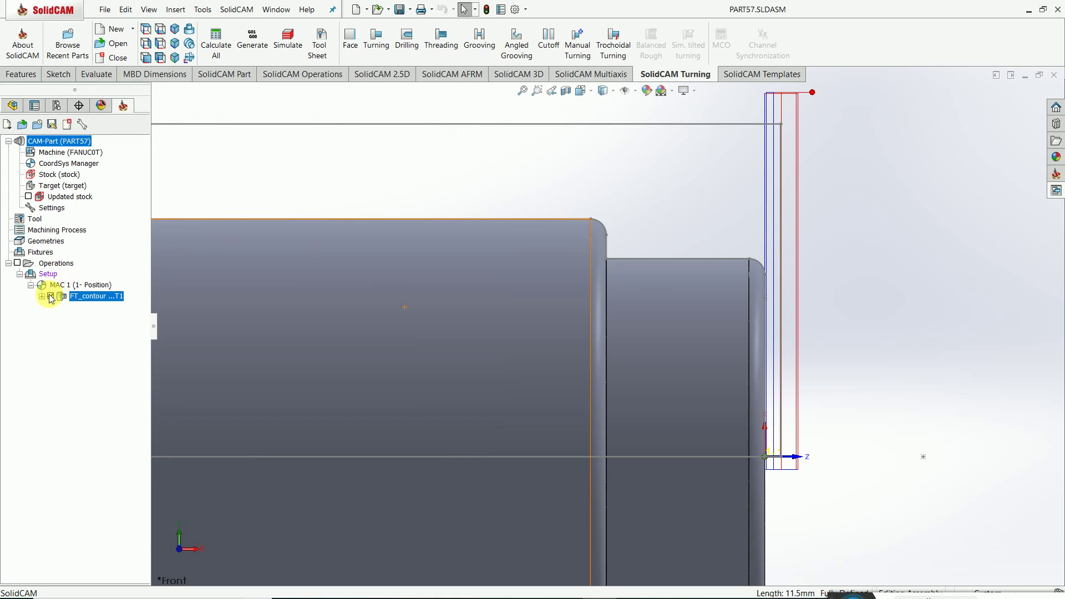
pyautogui.click(51, 297)
pyautogui.scroll(4, 445, 354)
pyautogui.scroll(-2, 464, 372)
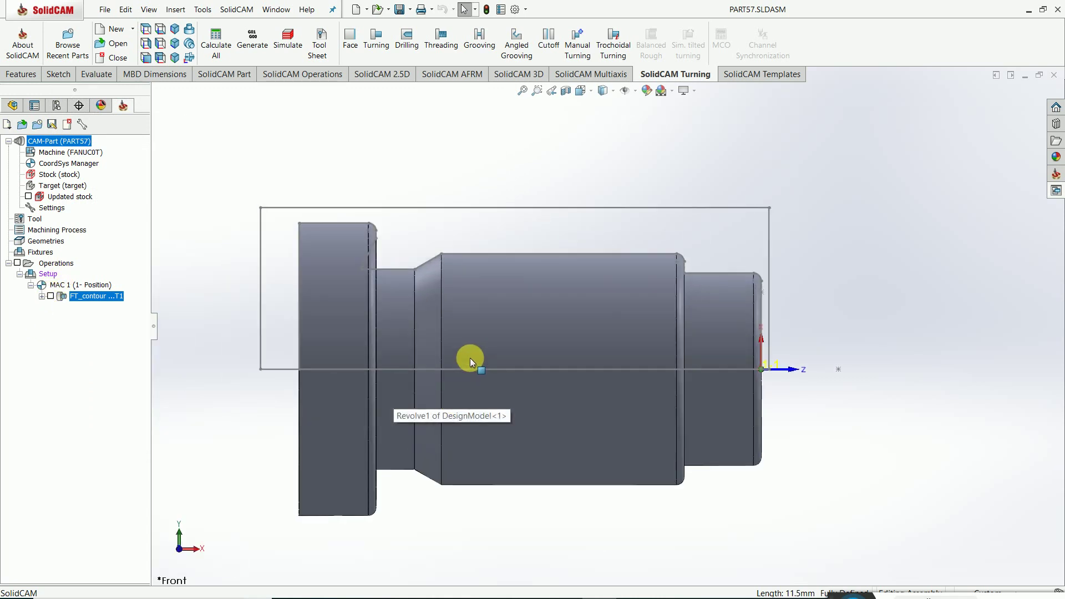
# - Add a turning operation and define its geometry as a chain from the front end fillet to the large flange's outer edge
pyautogui.click(377, 40)
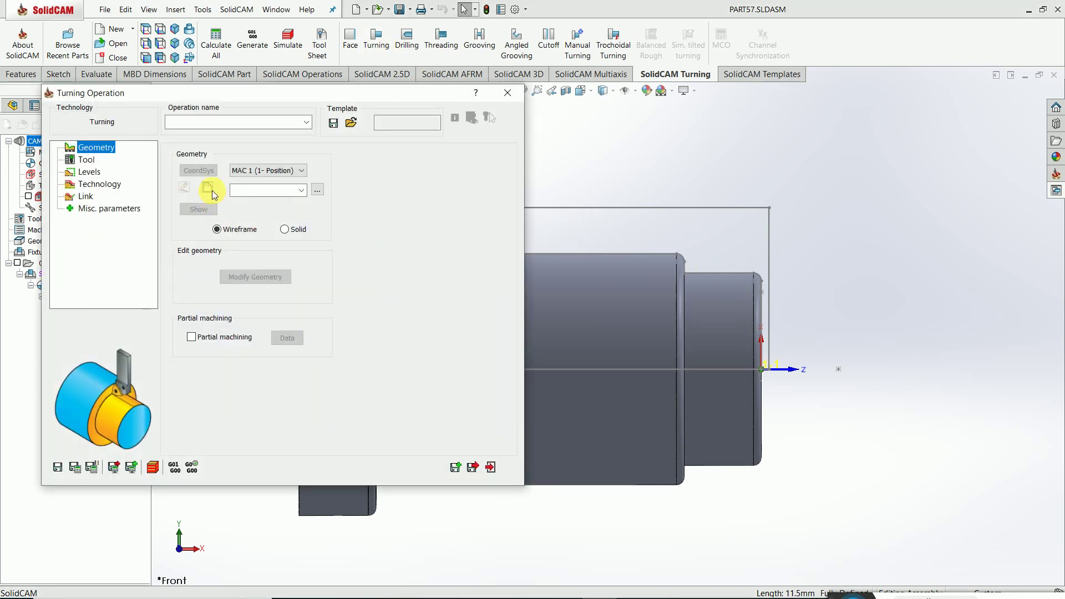
pyautogui.click(212, 189)
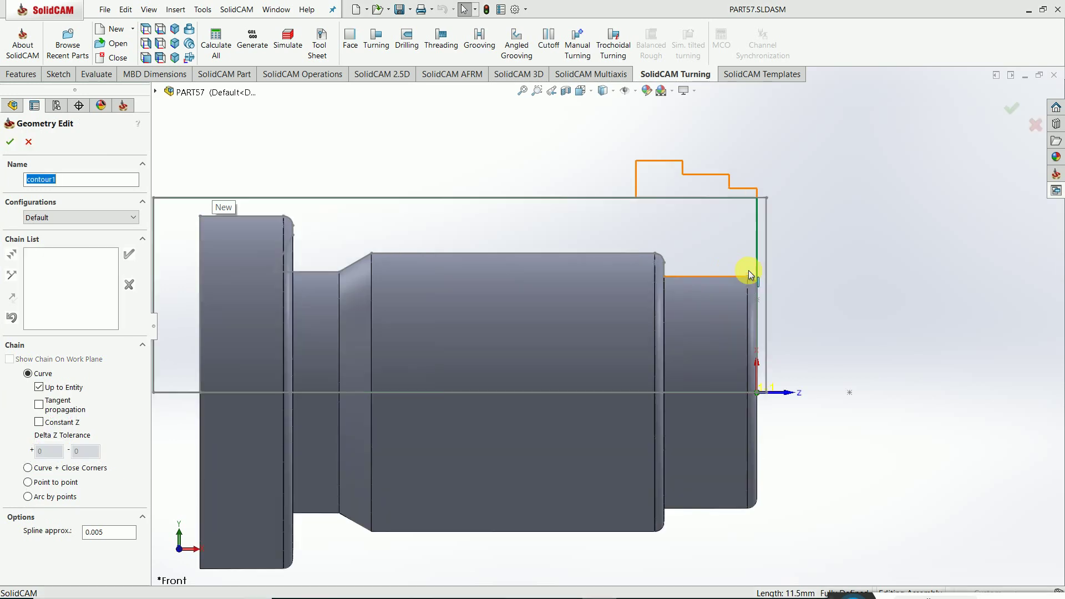
pyautogui.scroll(5, 747, 272)
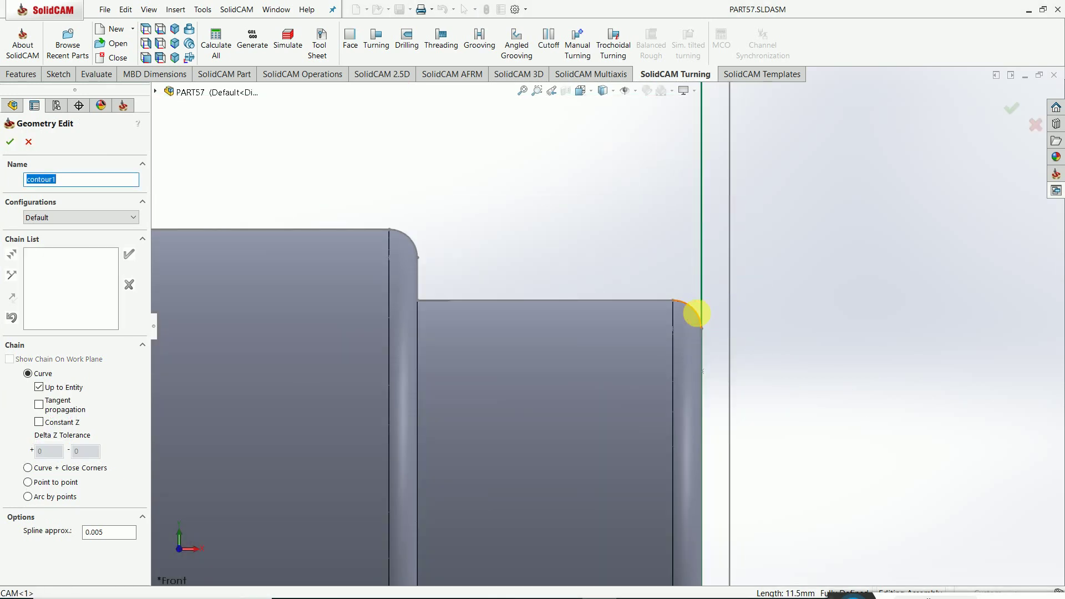
pyautogui.click(697, 313)
pyautogui.scroll(-5, 634, 330)
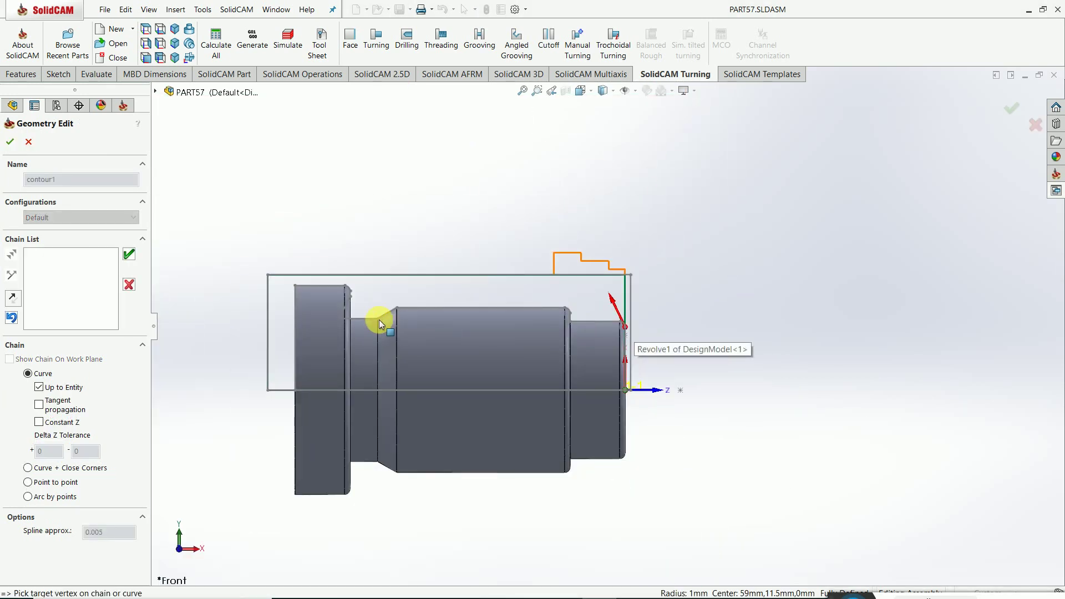
pyautogui.scroll(6, 381, 274)
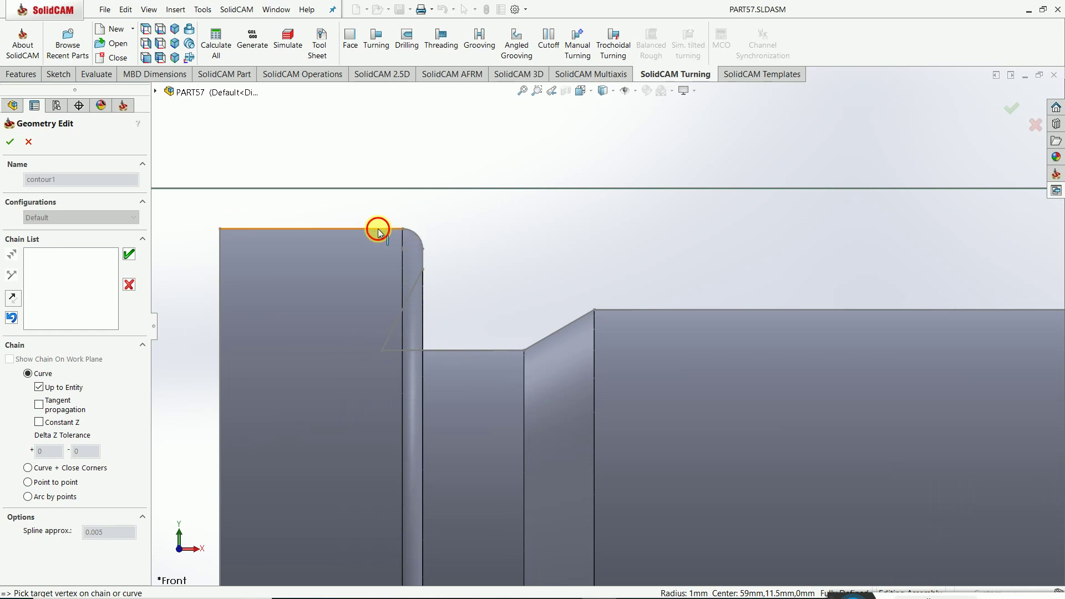
pyautogui.click(377, 228)
pyautogui.press('z')
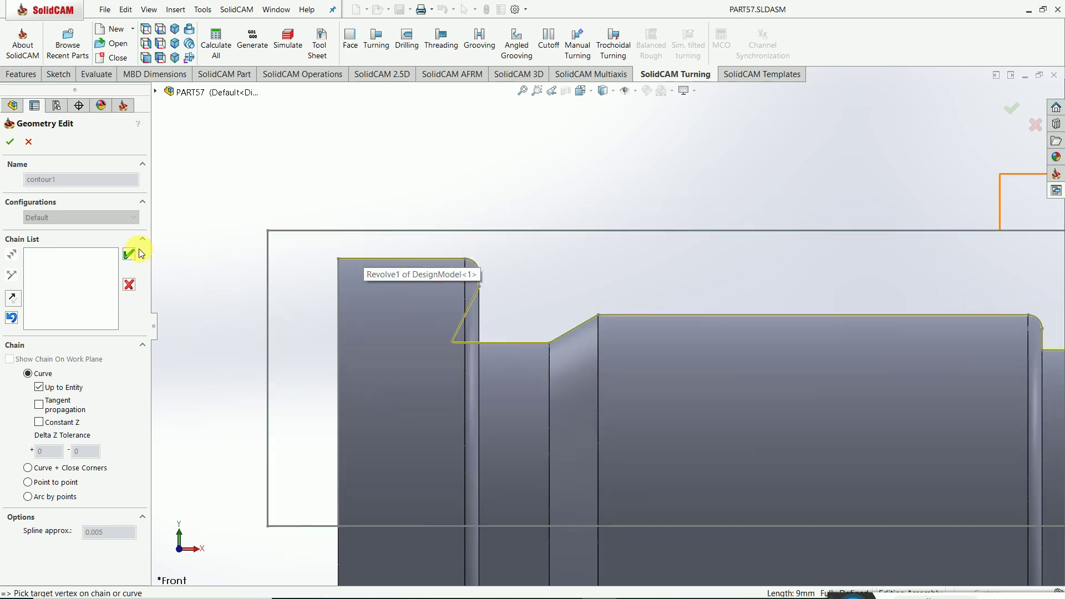
pyautogui.click(128, 254)
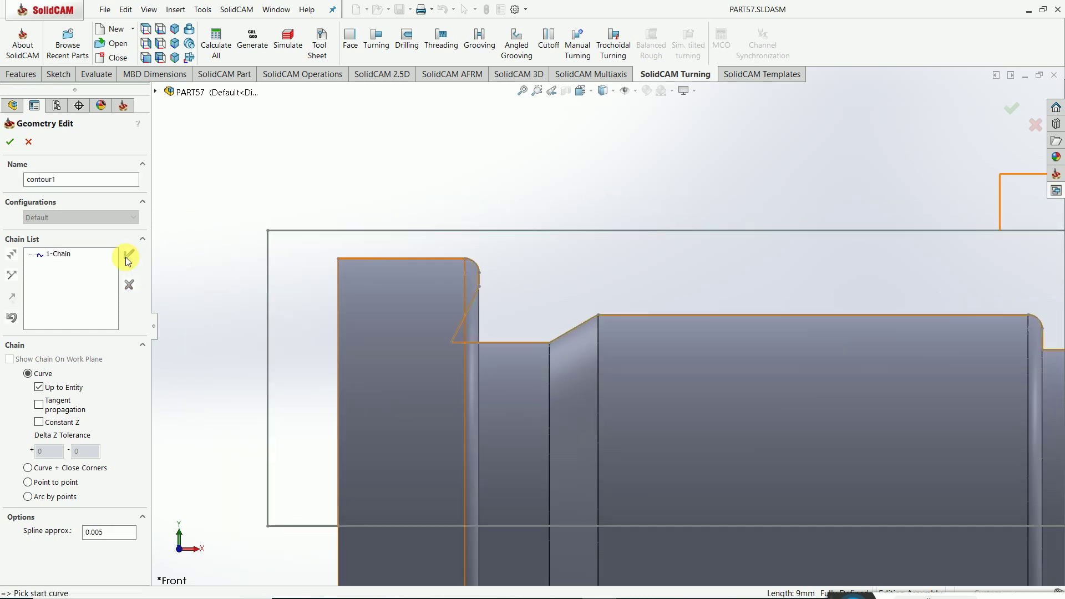
pyautogui.click(10, 141)
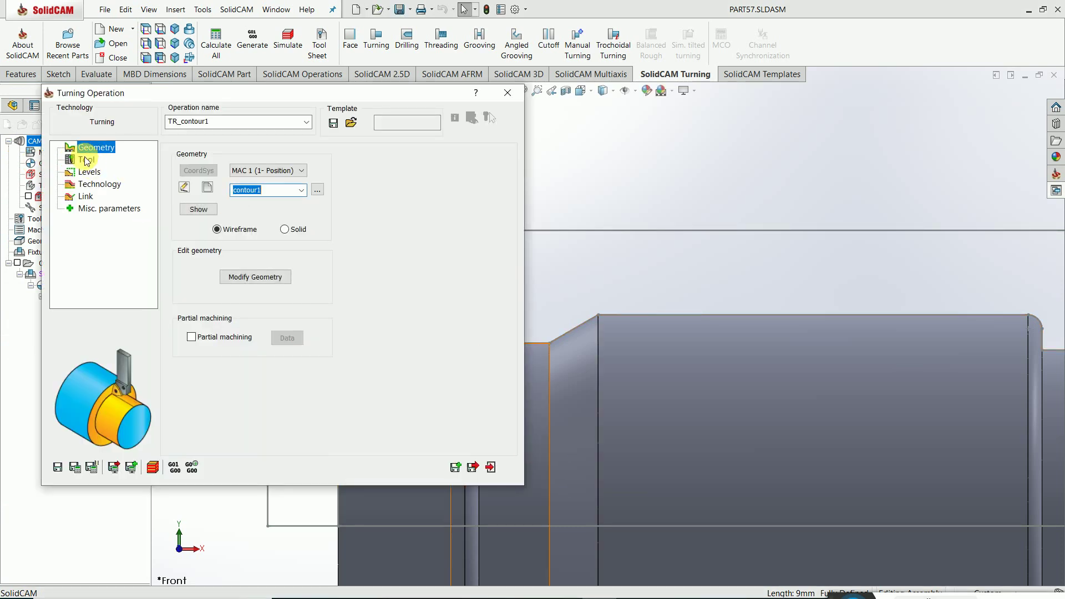
# - Assign the existing external turning tool 1 with the DNMG 150608 insert to the turning operation
pyautogui.click(86, 160)
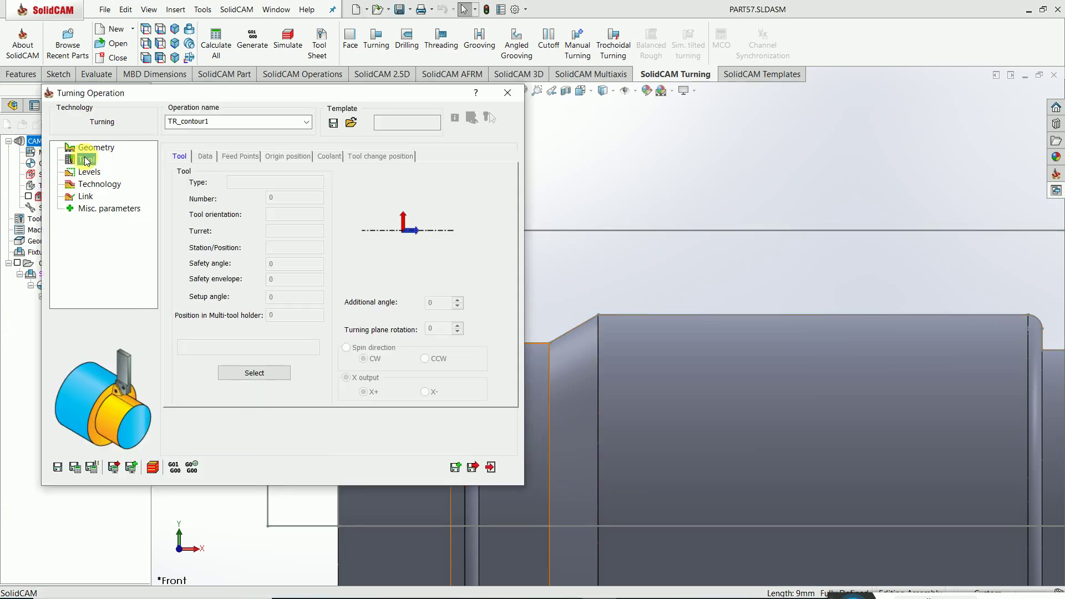
pyautogui.click(253, 373)
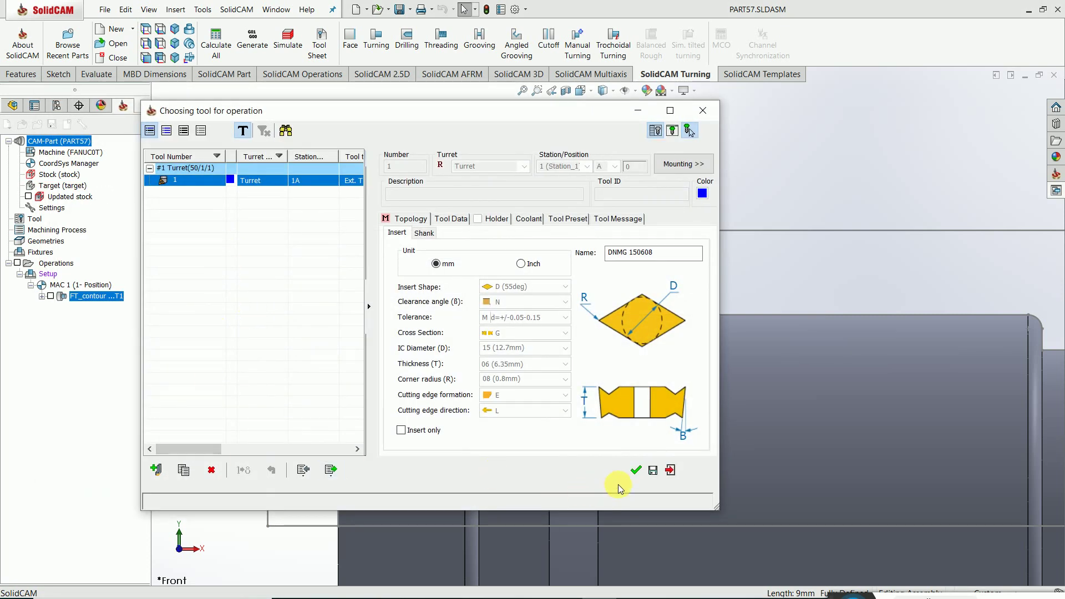
pyautogui.click(633, 472)
# - Define the turning operation's spin rates by cutting speed in m/min, with 200 for normal spin and 250 for finish spin
pyautogui.click(205, 156)
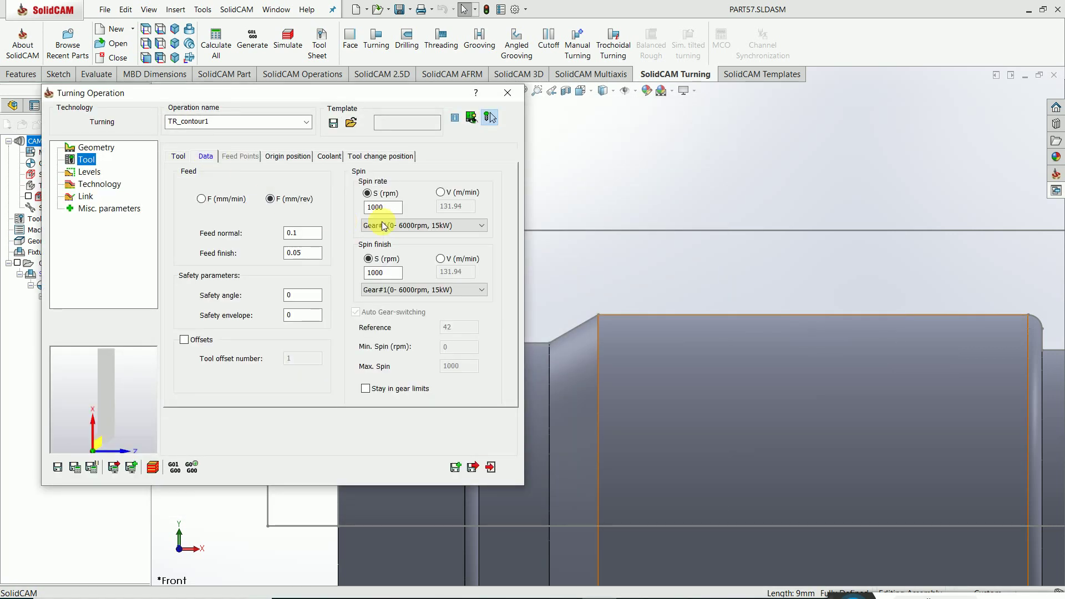
pyautogui.click(442, 193)
pyautogui.click(440, 258)
pyautogui.doubleClick(453, 207)
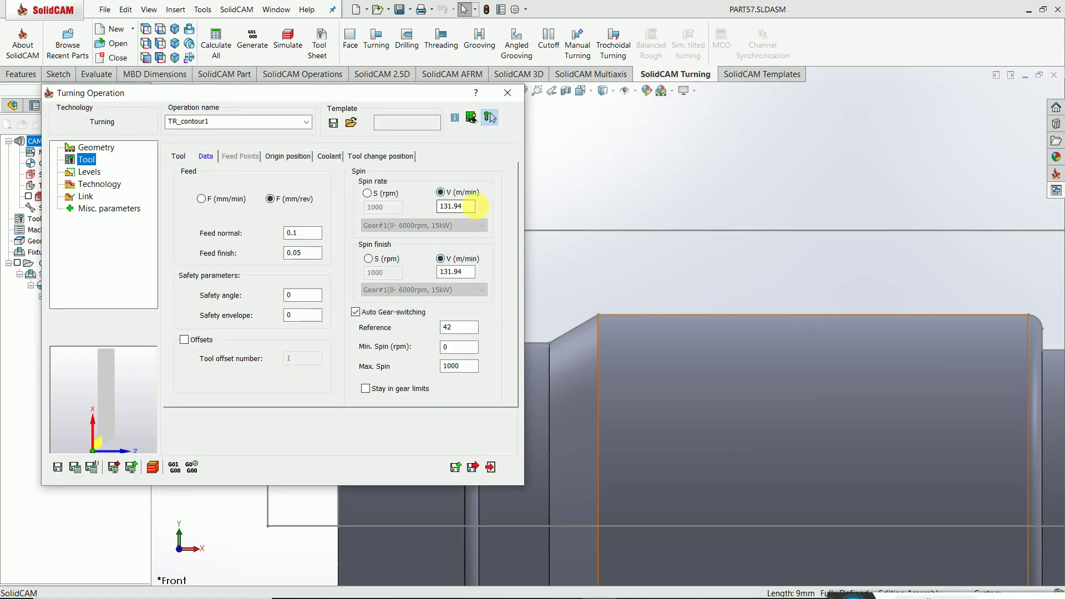
pyautogui.write('200')
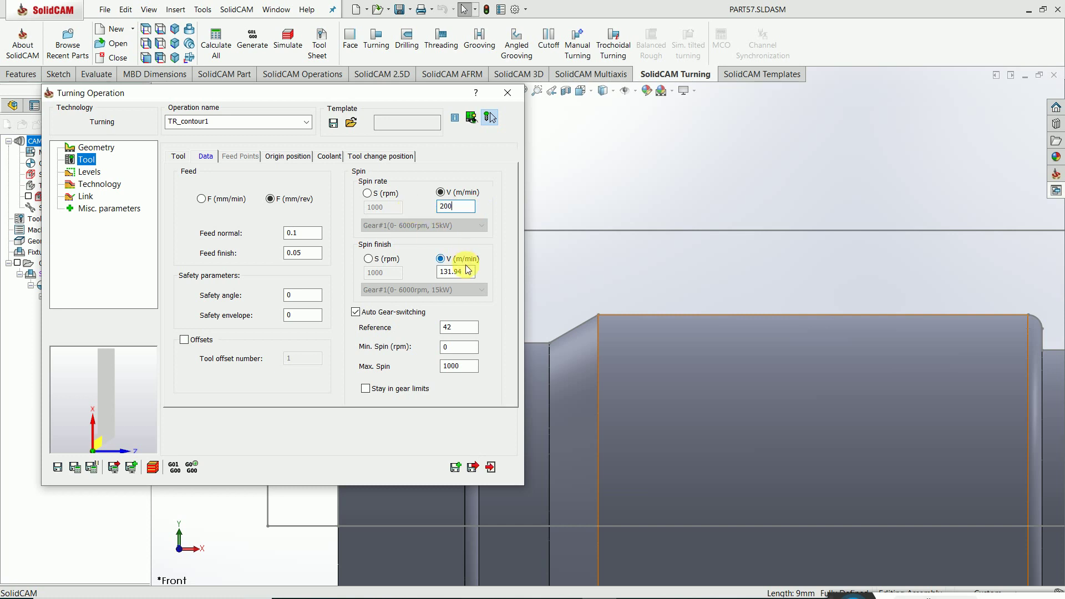
pyautogui.doubleClick(456, 272)
pyautogui.write('250')
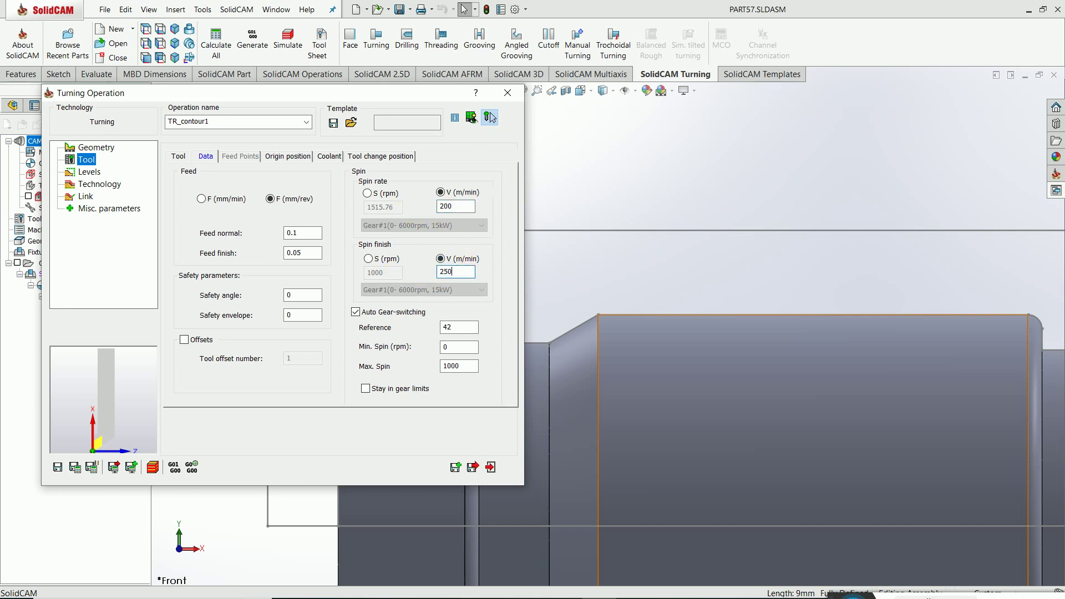
# - Set the roughing retreat distance to 0.5 and the ZX-ABS rough offset to 0.2 in X and 0.1 in Z
pyautogui.click(95, 183)
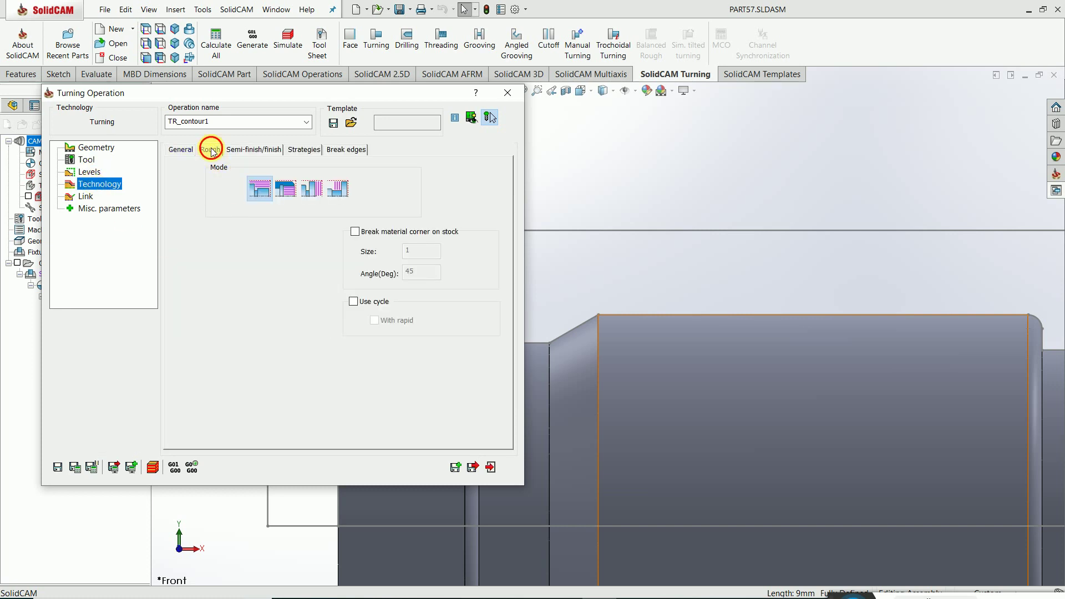
pyautogui.click(210, 150)
pyautogui.doubleClick(294, 290)
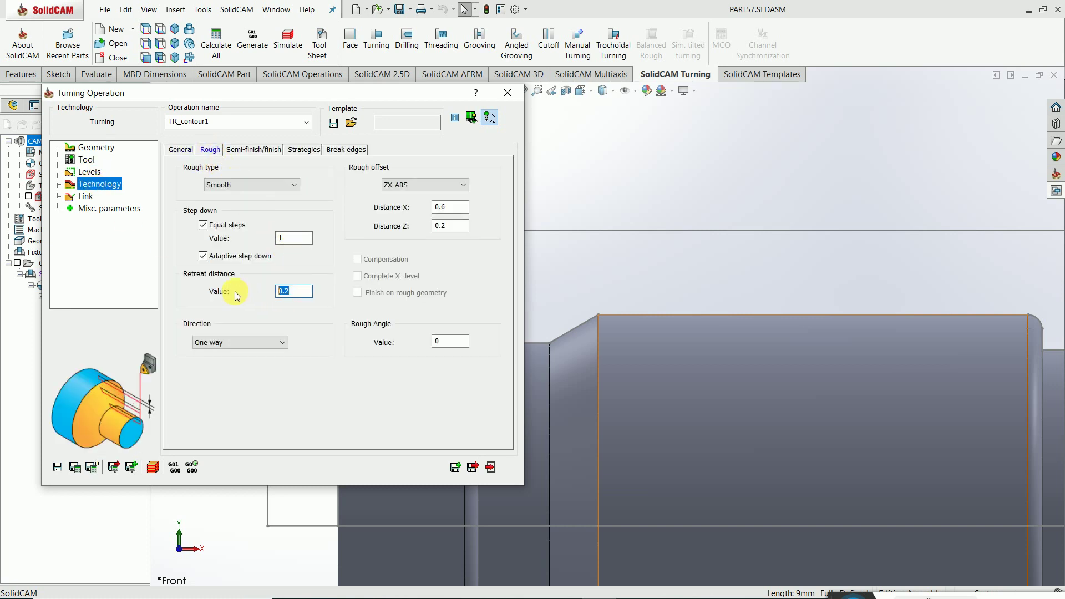
pyautogui.write('.5')
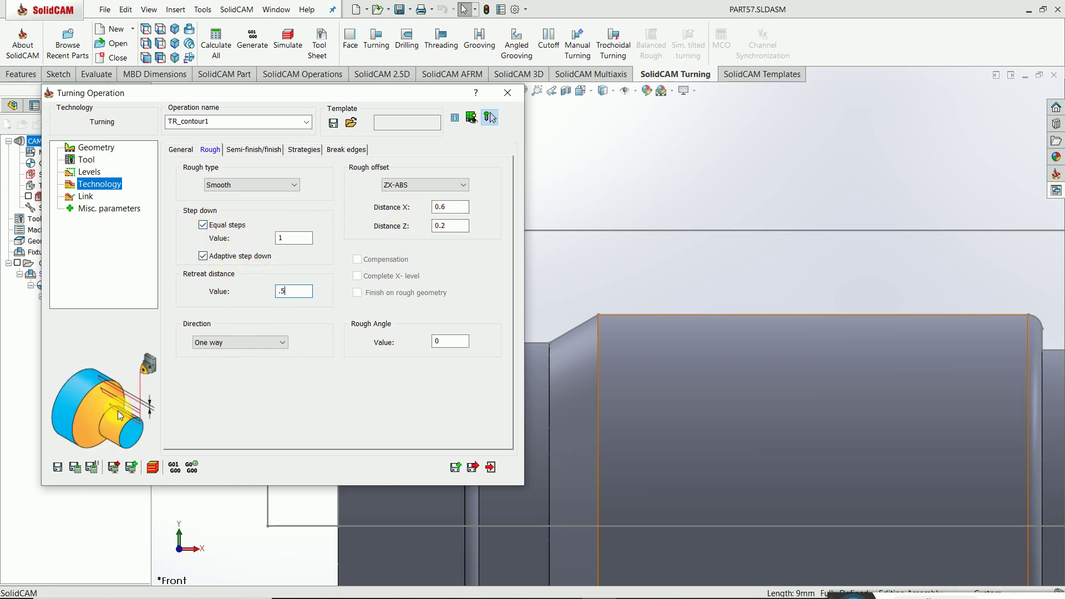
pyautogui.click(458, 215)
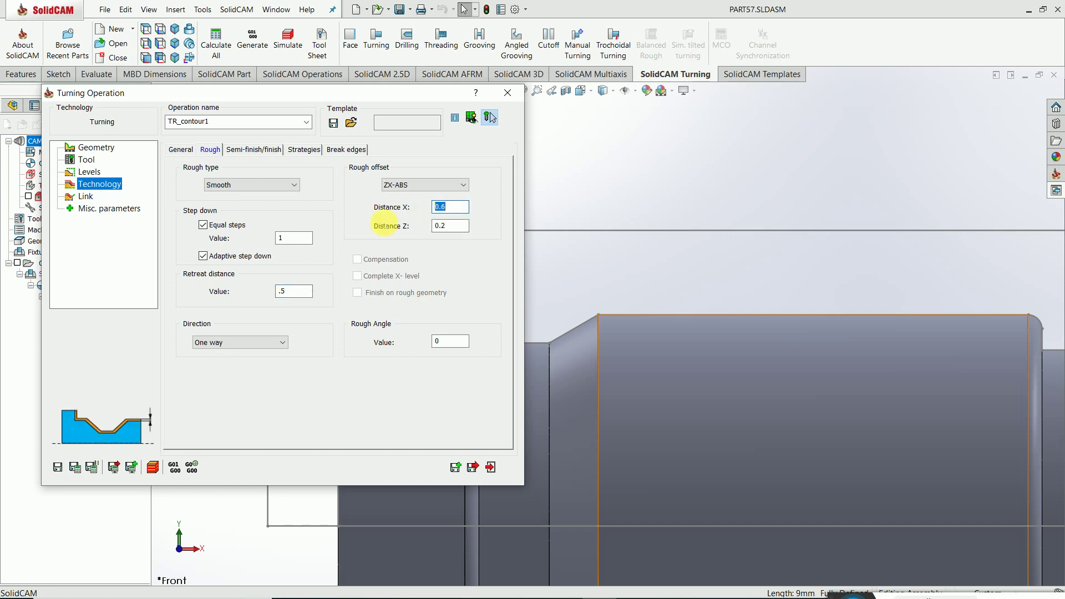
pyautogui.write('.2')
pyautogui.click(452, 226)
pyautogui.write('.1')
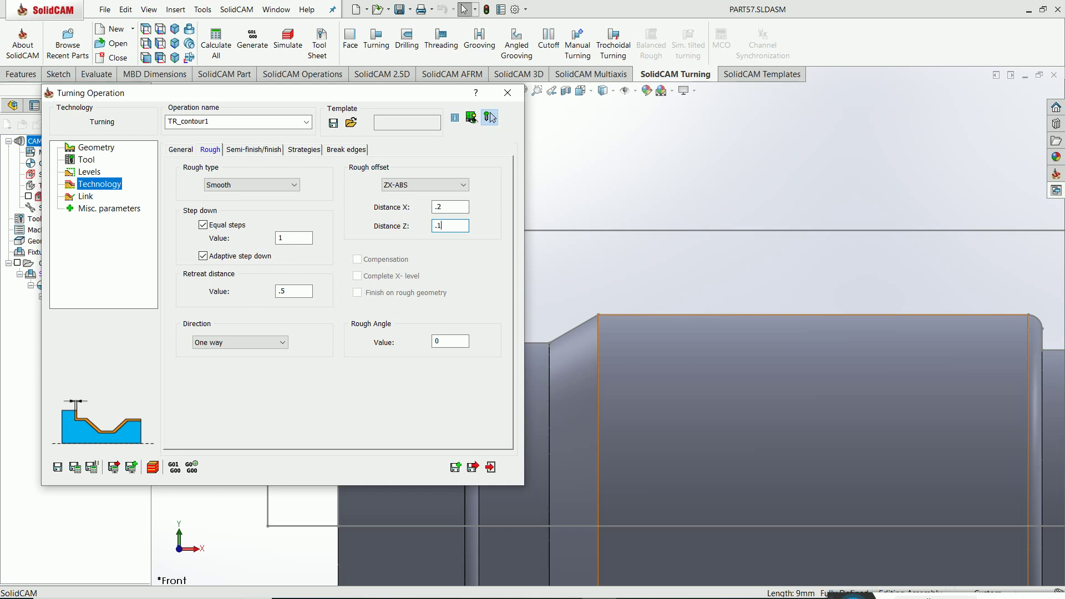
# - Restrict the turning strategy to non-descending motions, and save and calculate the operation
pyautogui.click(262, 150)
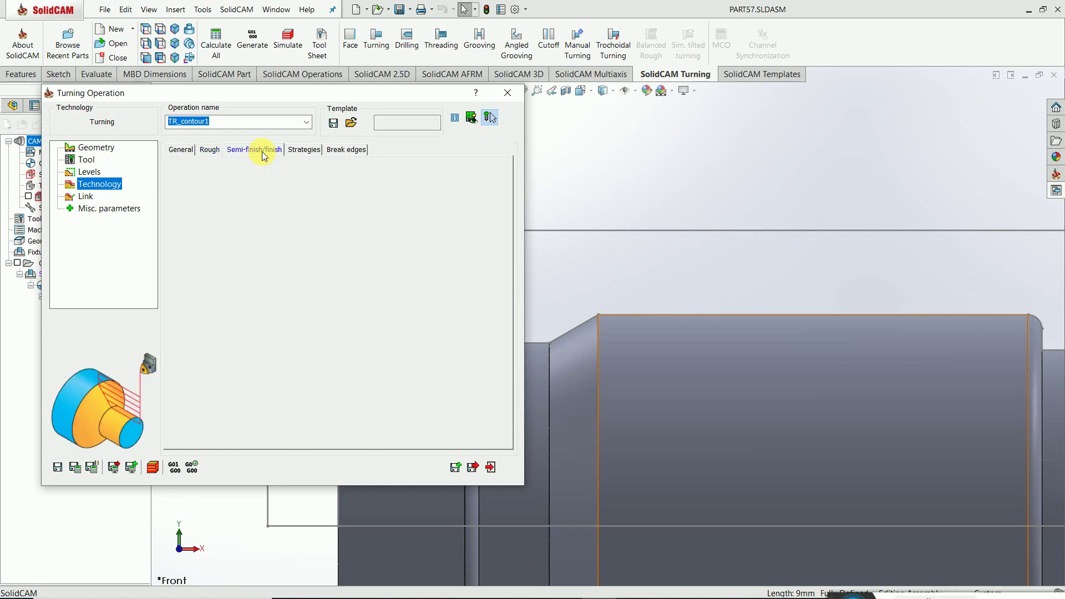
pyautogui.click(305, 150)
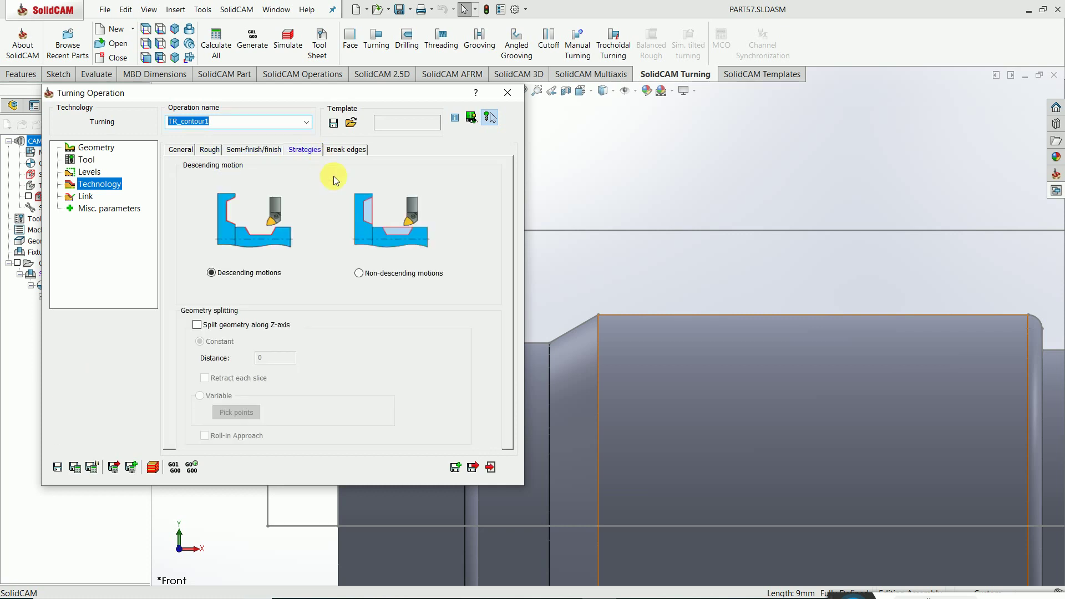
pyautogui.click(359, 273)
pyautogui.click(76, 469)
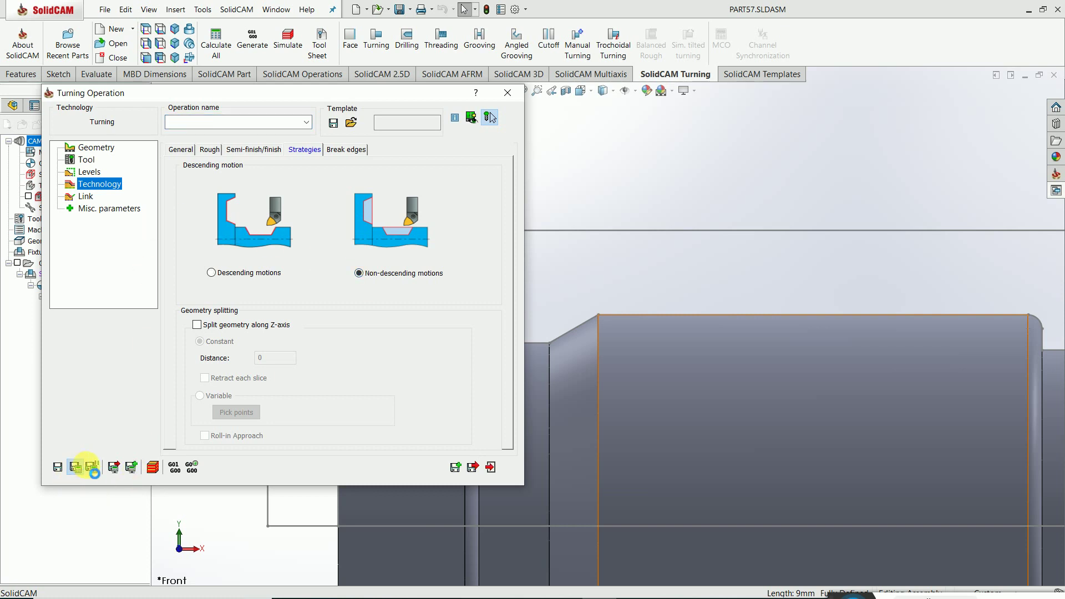
# - Set the finish of turning operation TR_contour1 to the ISO-Turning method, then save, calculate and close the operation
pyautogui.click(490, 468)
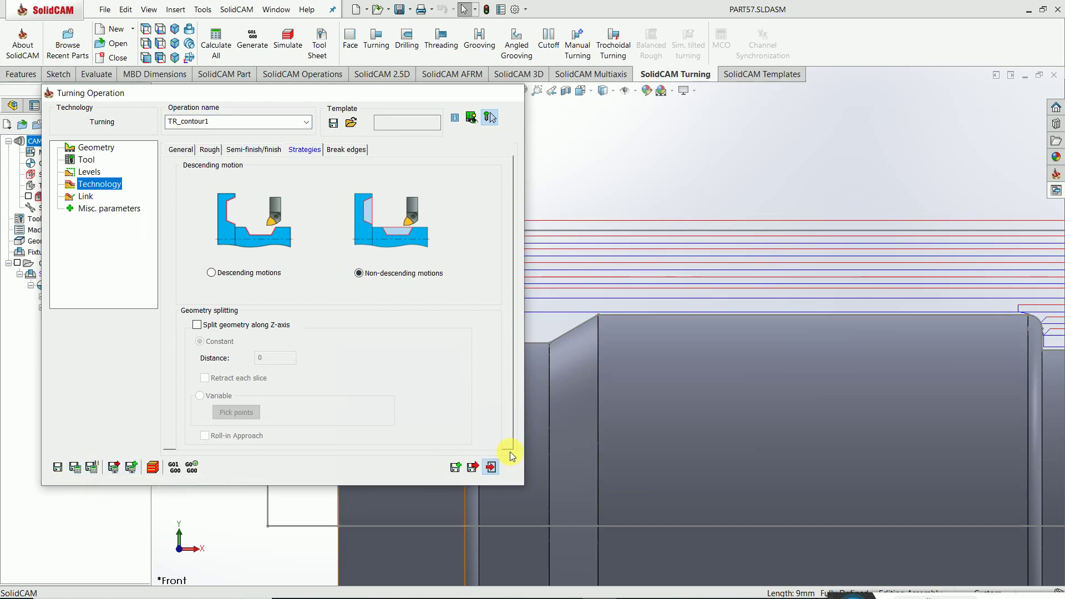
pyautogui.scroll(-2, 690, 385)
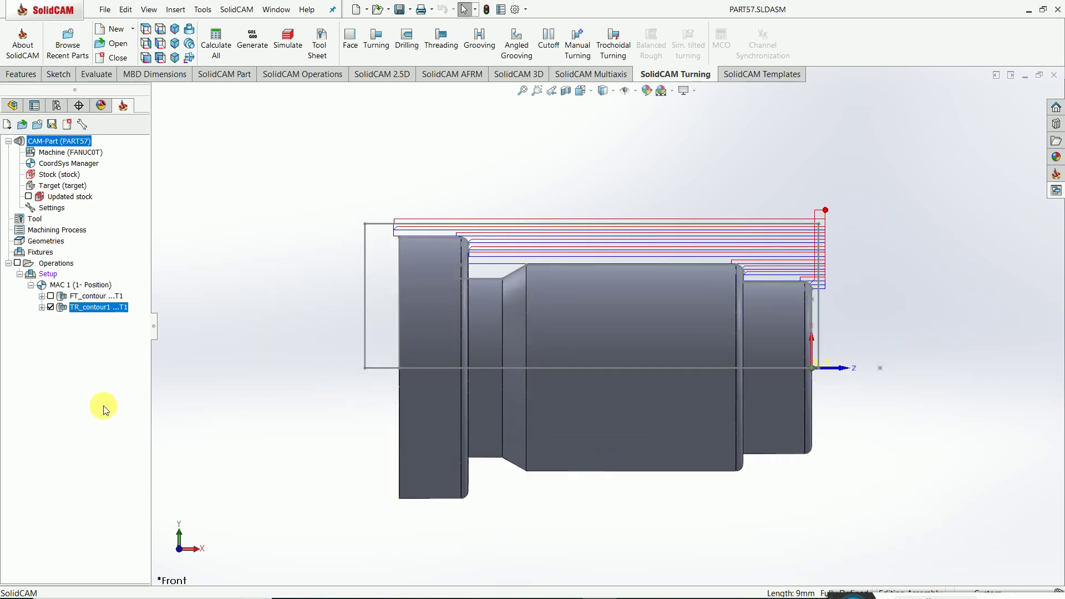
pyautogui.click(108, 308)
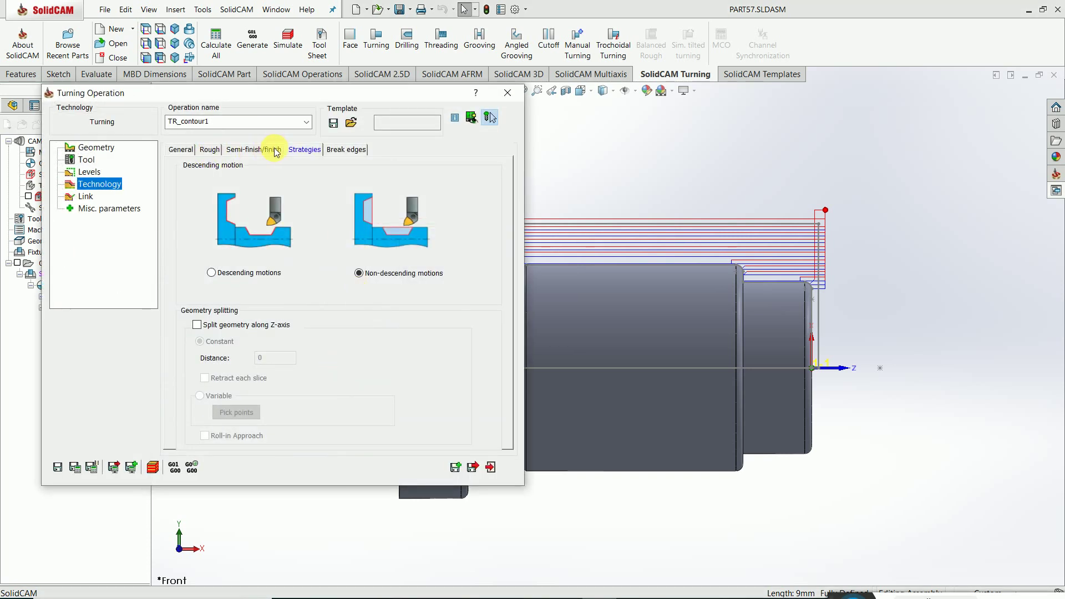
pyautogui.click(265, 150)
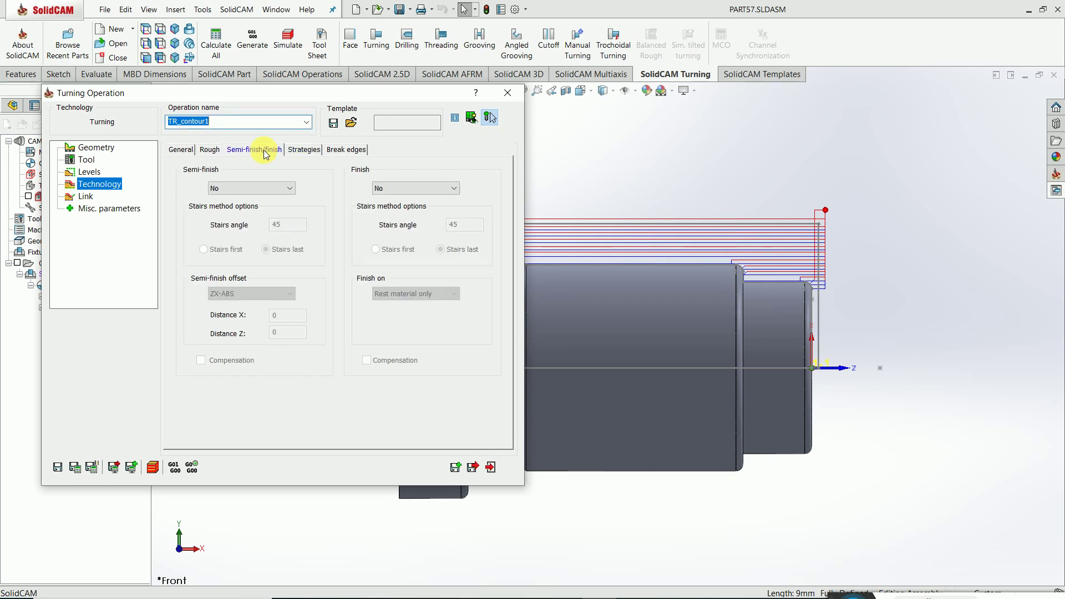
pyautogui.click(397, 188)
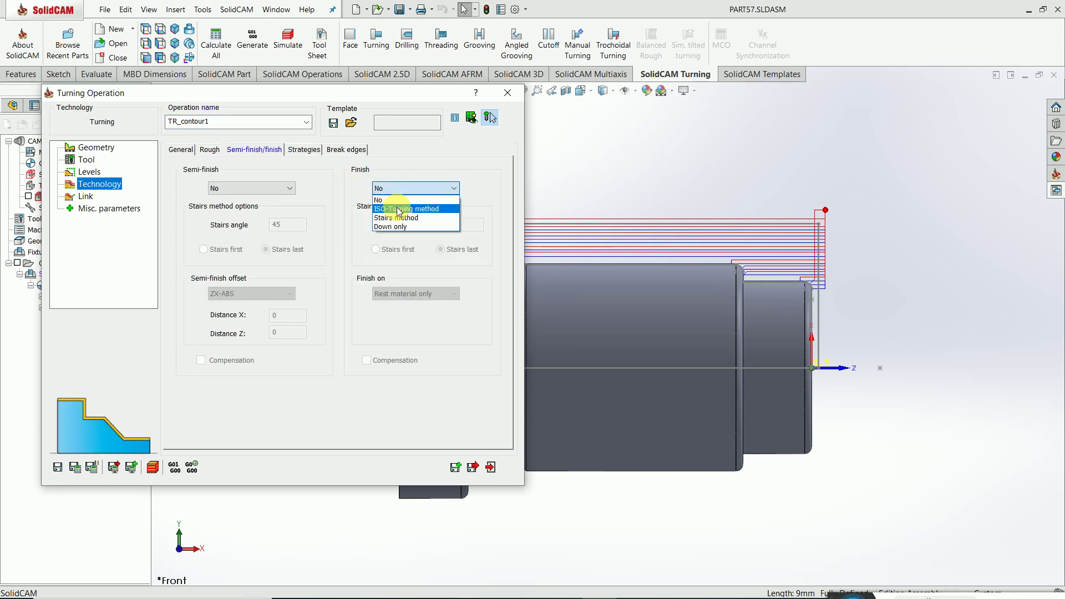
pyautogui.click(398, 209)
pyautogui.click(76, 469)
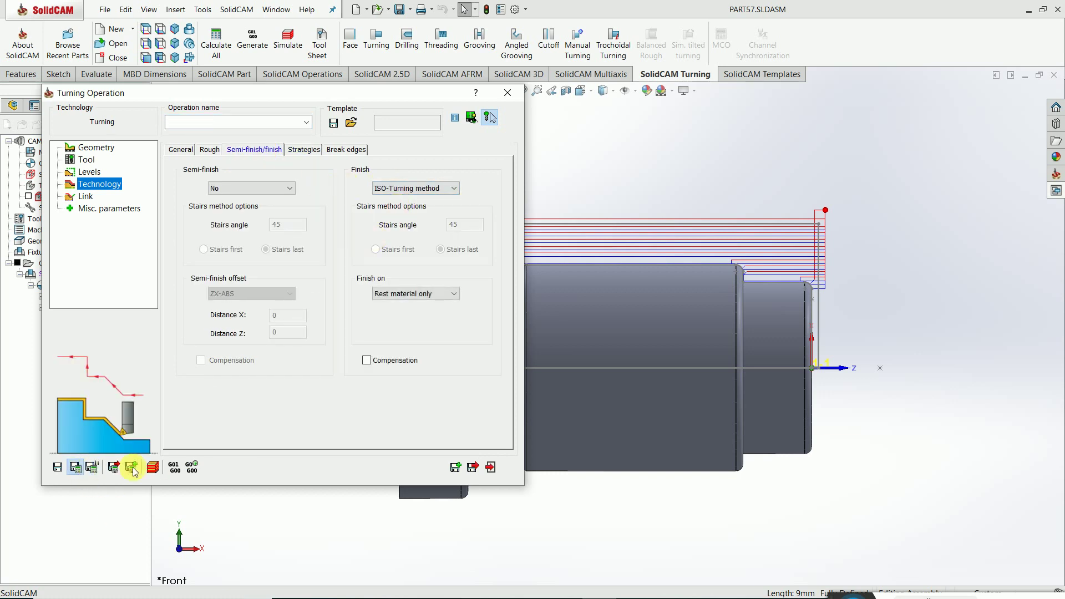
pyautogui.click(491, 468)
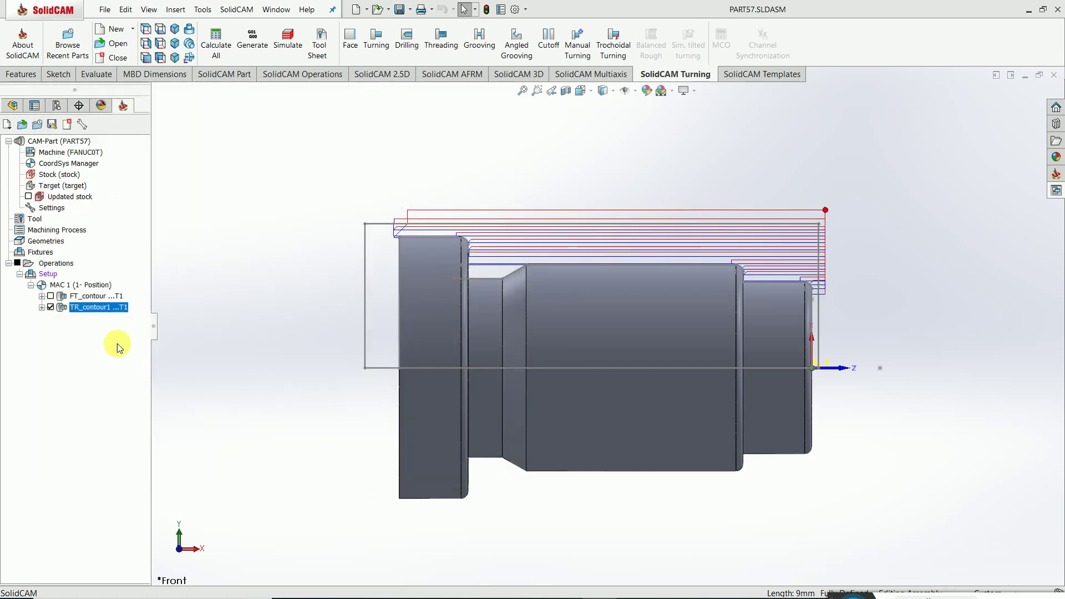
# - Rename the face turning operation as FACE_R&F, then save, calculate and close it
pyautogui.click(98, 297)
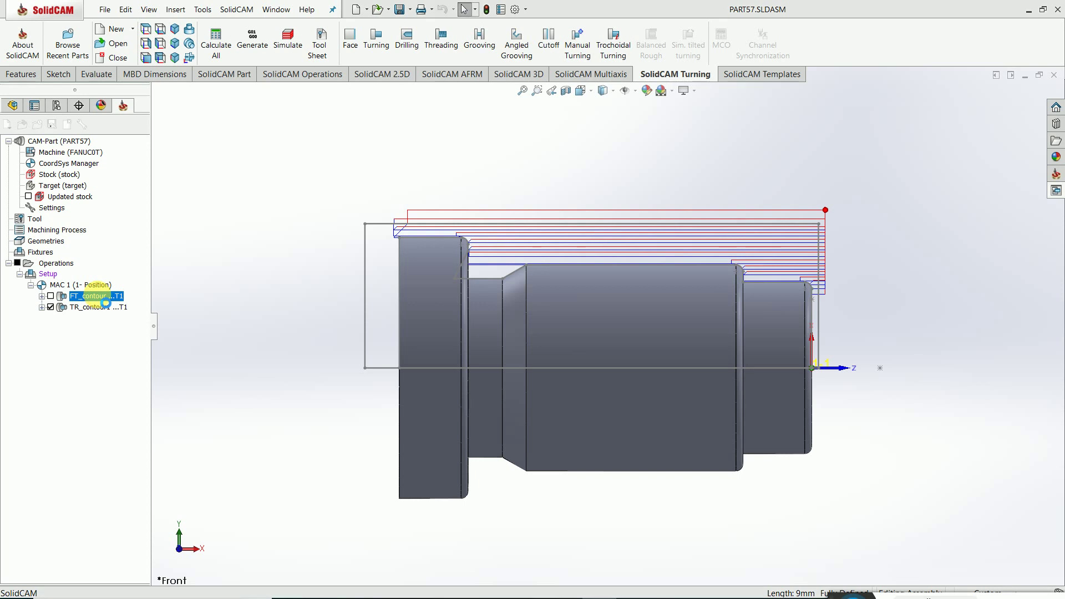
pyautogui.doubleClick(119, 296)
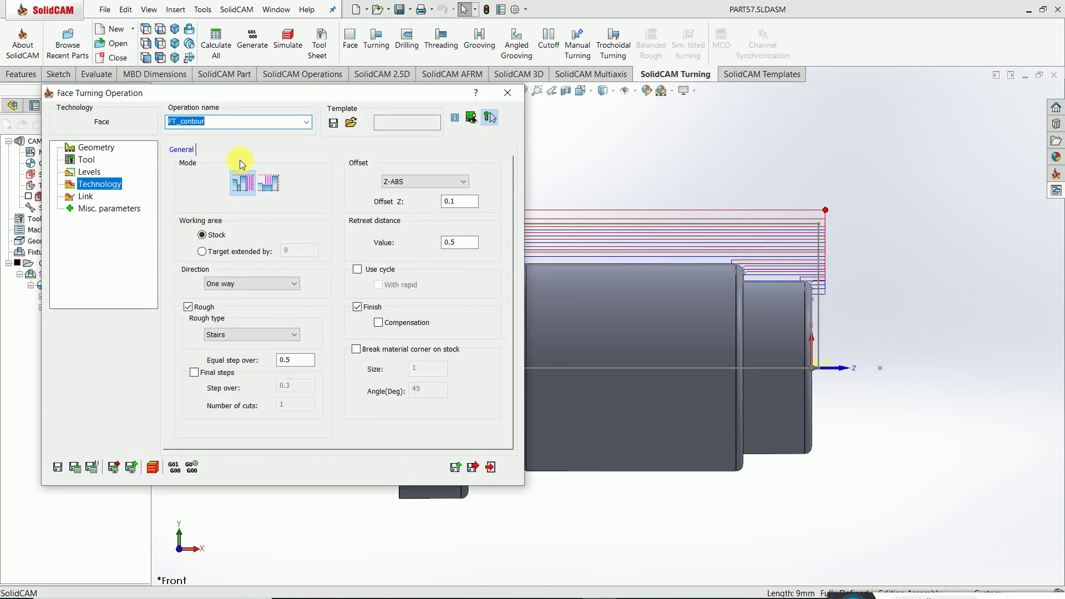
pyautogui.write('FACE_R&F')
pyautogui.click(76, 467)
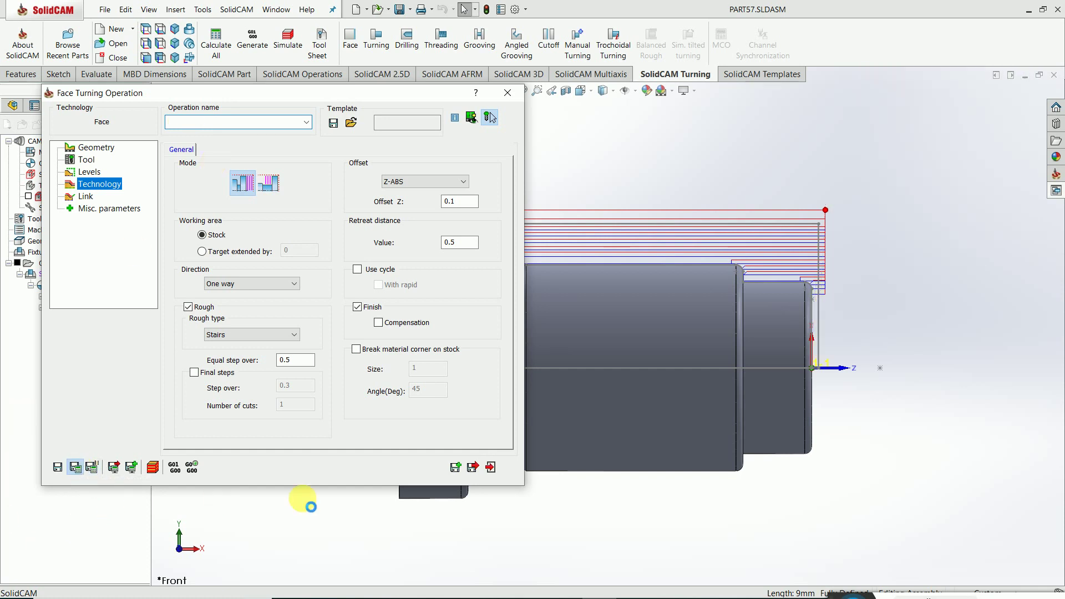
pyautogui.click(490, 467)
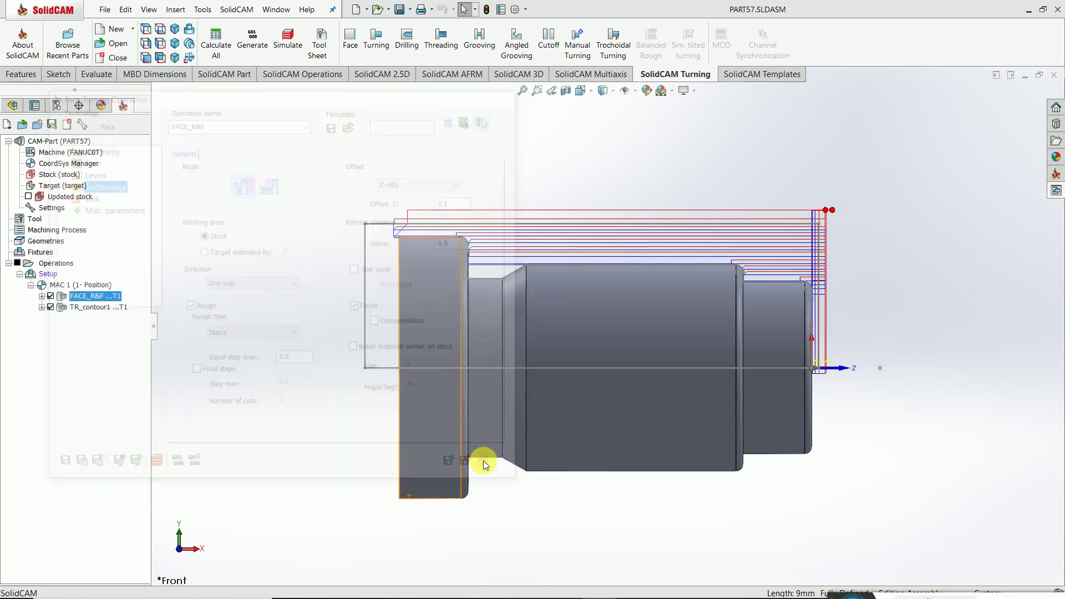
# - Rename the external turning operation TR_contour1 as OD_R&F, then save, calculate and close it
pyautogui.click(102, 308)
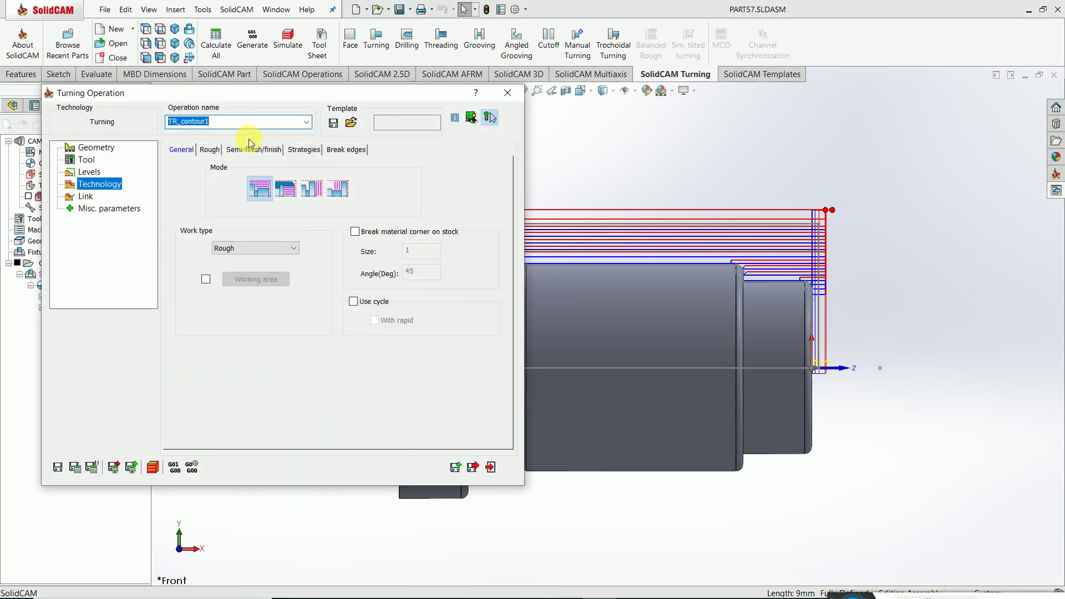
pyautogui.write('OD_R&F')
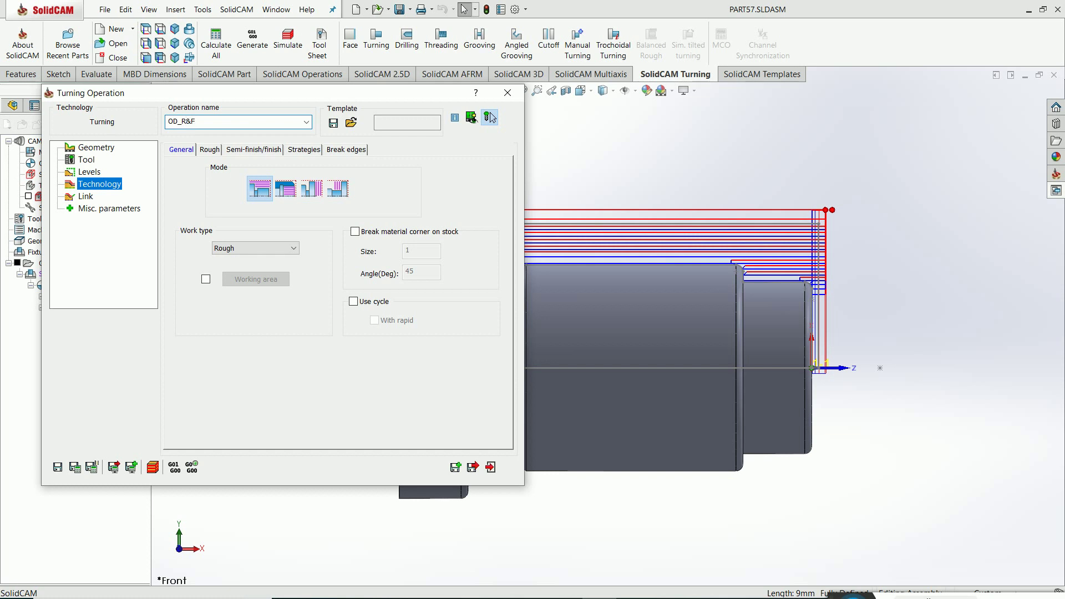
pyautogui.click(76, 468)
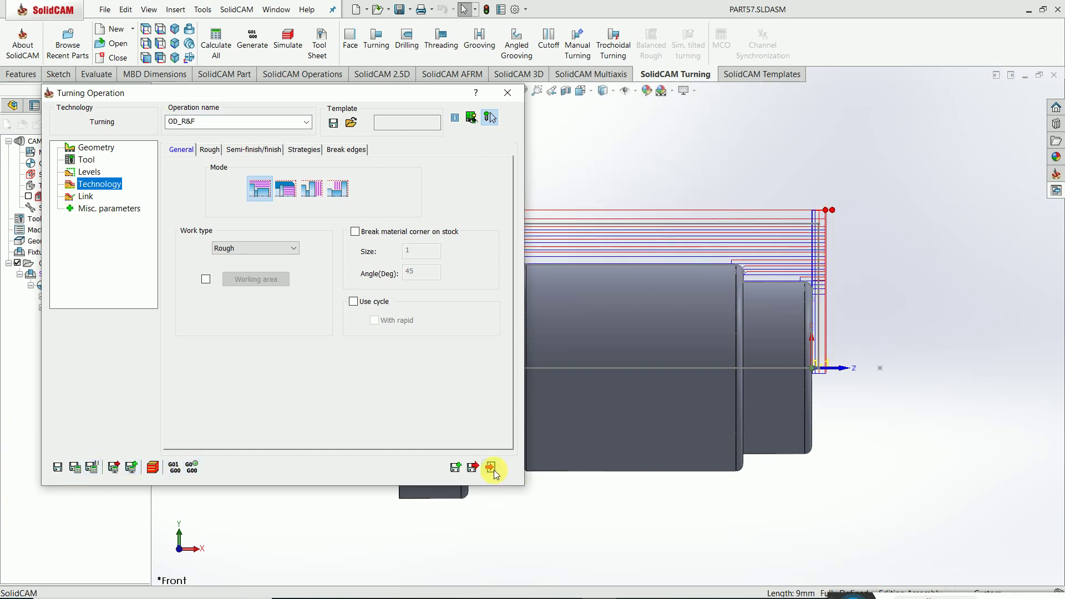
pyautogui.click(491, 468)
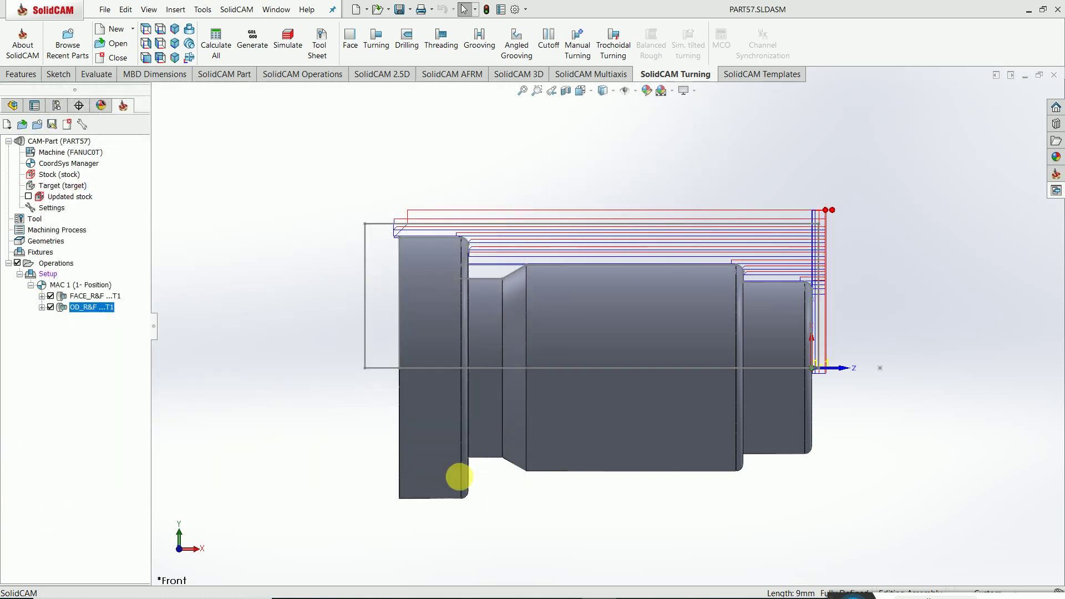
# - Hide the toolpaths of both the FACE_R&F and OD_R&F operations in the model view
pyautogui.click(51, 297)
pyautogui.click(51, 307)
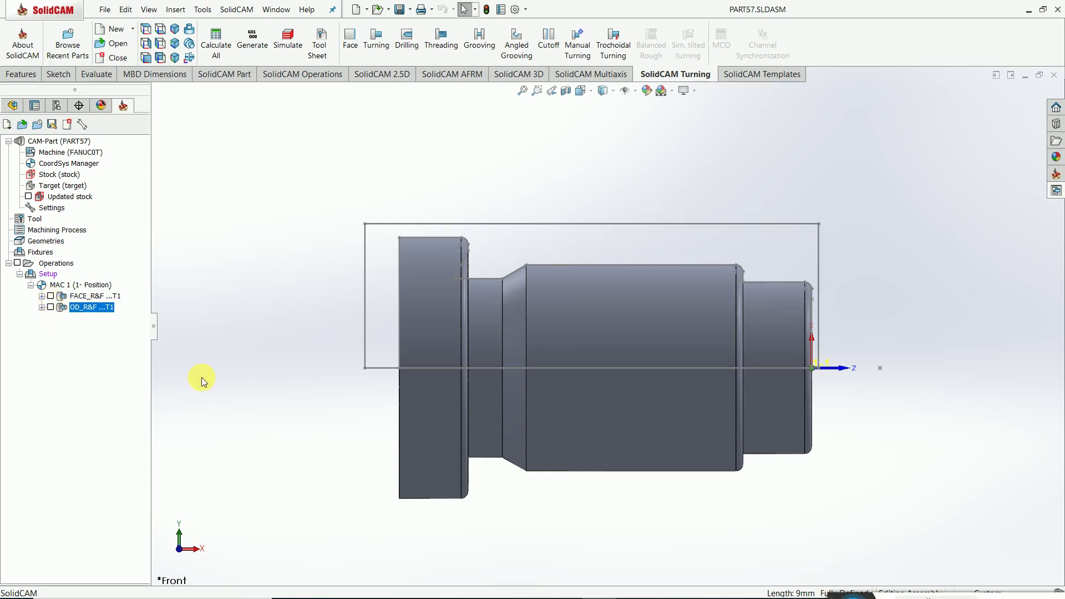
pyautogui.scroll(-3, 679, 348)
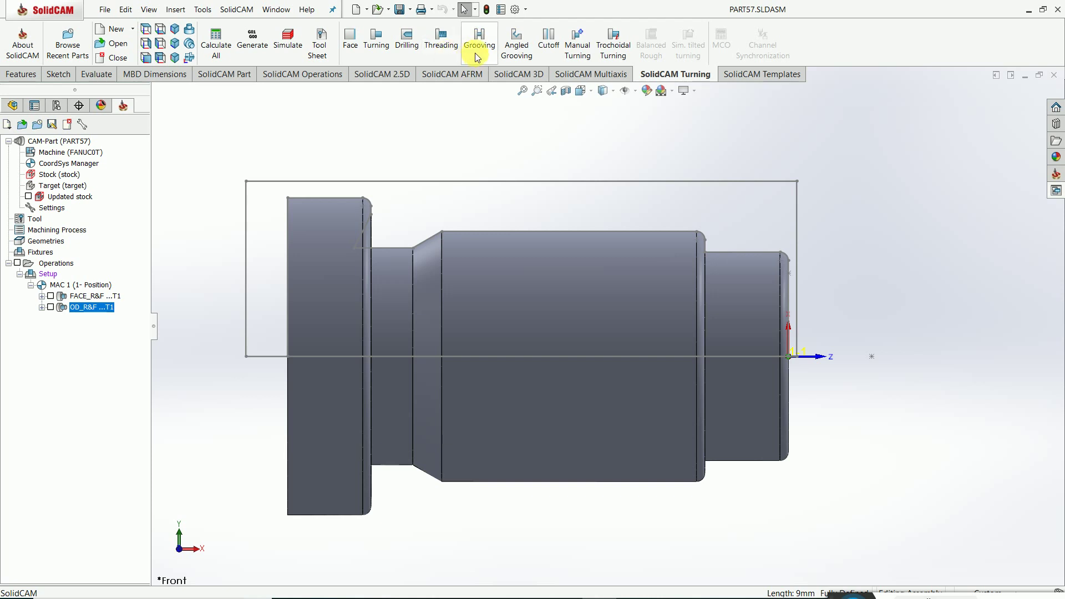
pyautogui.click(580, 52)
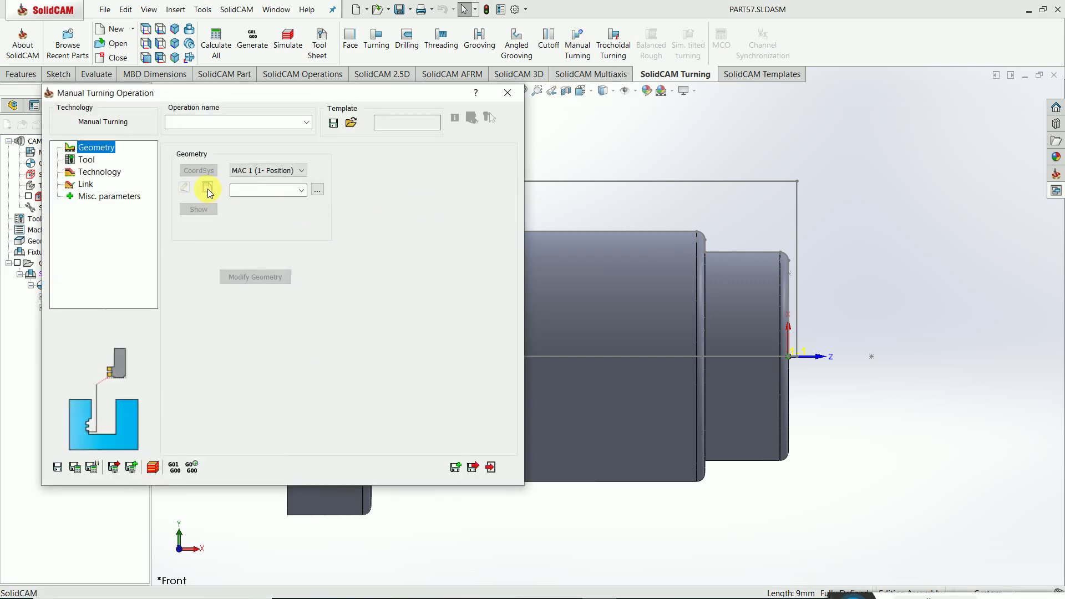
pyautogui.click(209, 191)
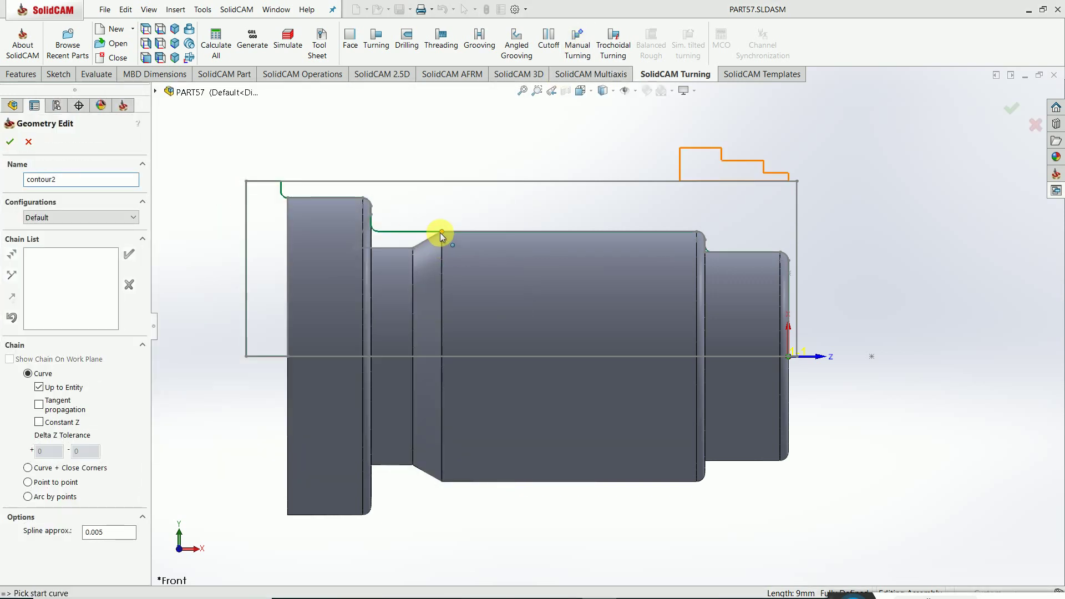
pyautogui.scroll(-2, 441, 232)
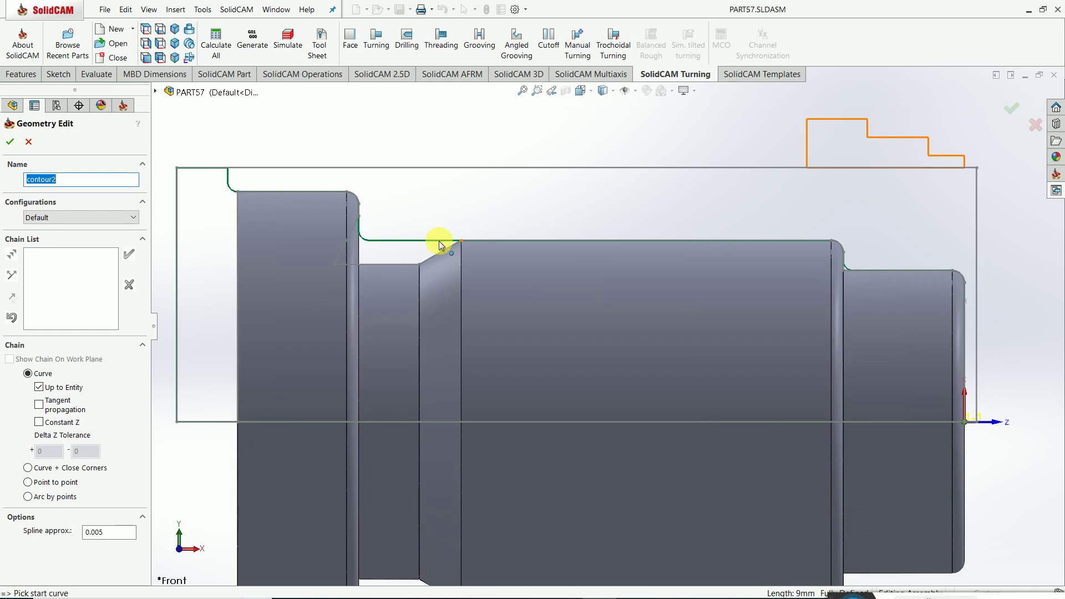
pyautogui.click(31, 142)
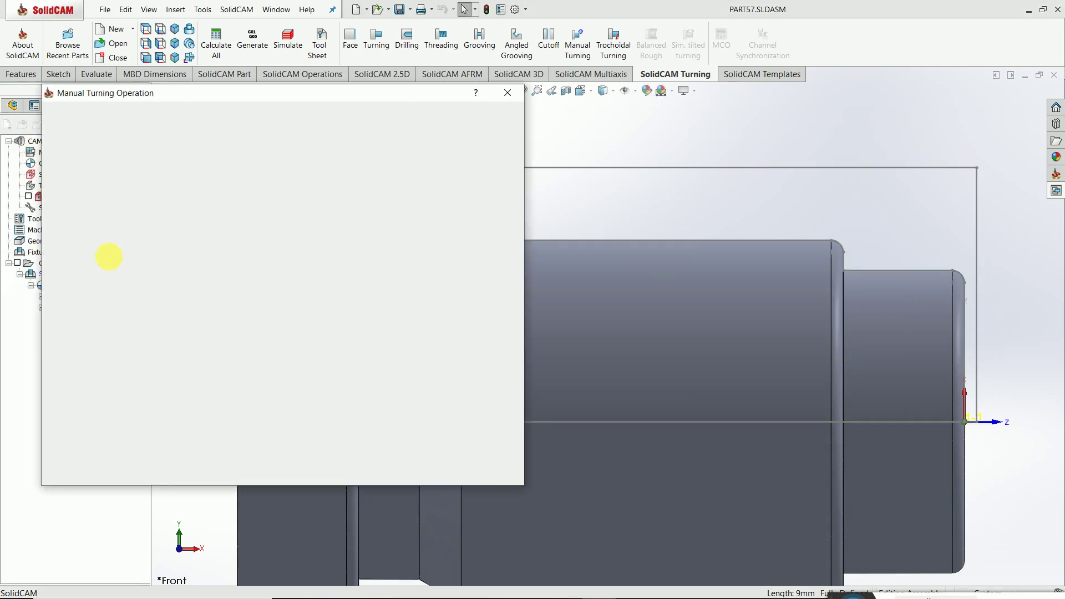
pyautogui.click(508, 93)
pyautogui.click(448, 254)
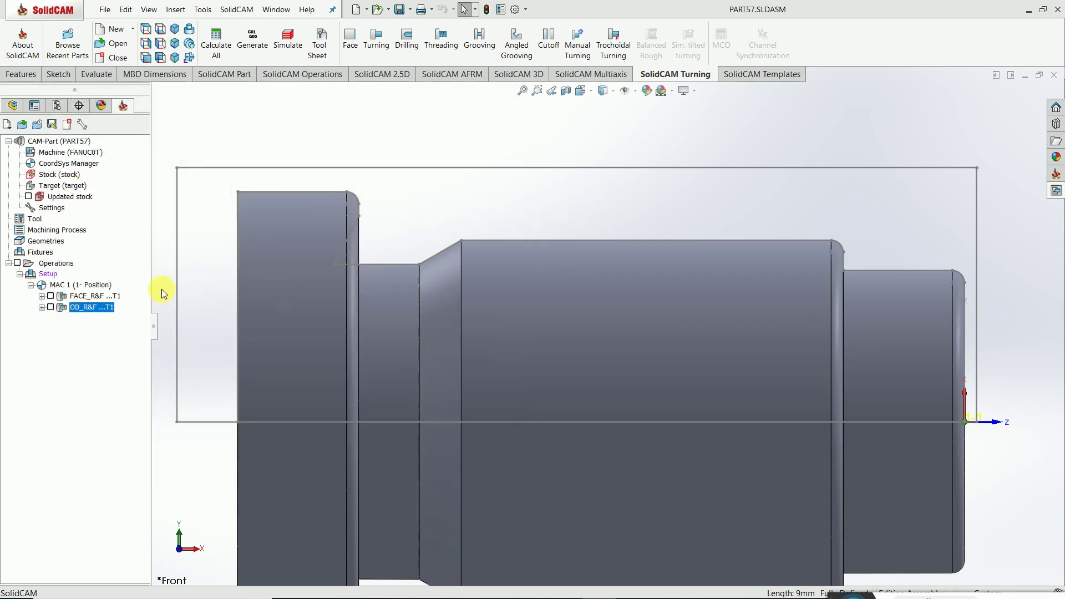
# - Edit the machine setup so that its fixture is None instead of the clamping fixture
pyautogui.rightClick(56, 275)
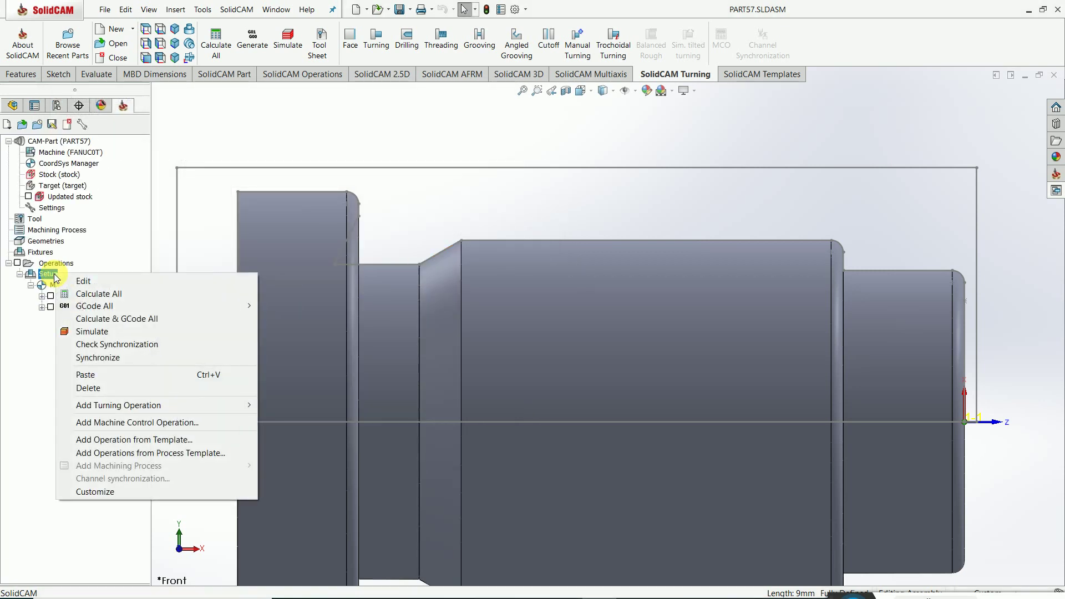
pyautogui.click(83, 280)
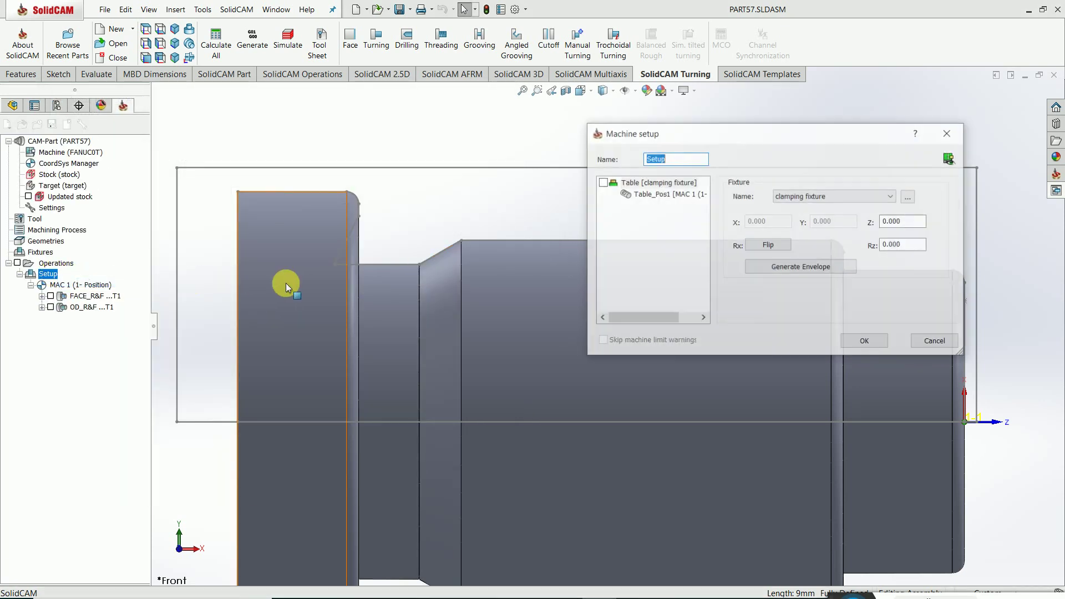
pyautogui.click(813, 195)
pyautogui.click(806, 216)
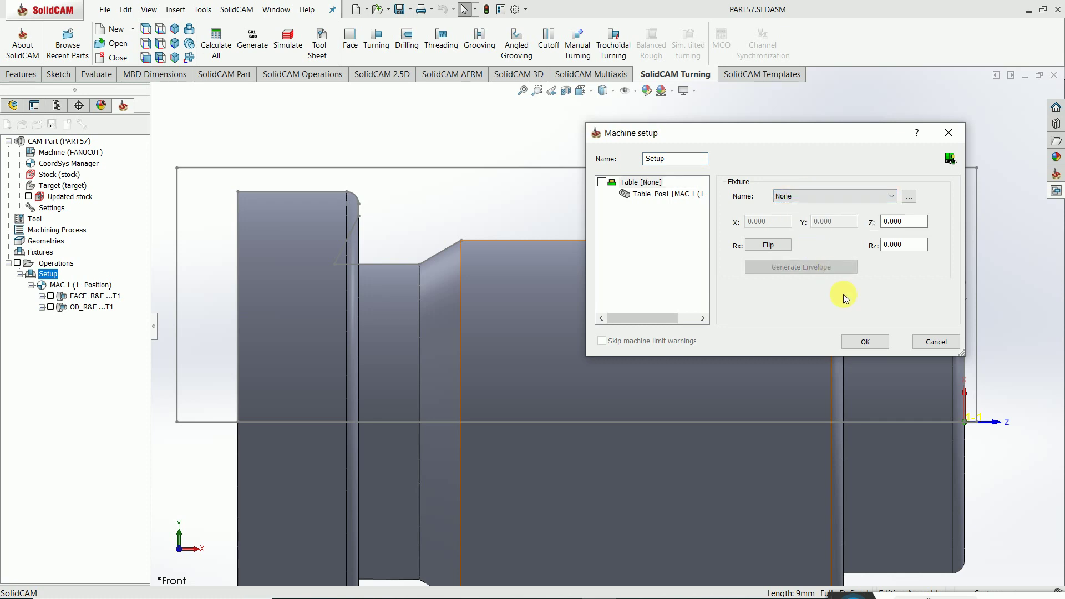
pyautogui.click(864, 342)
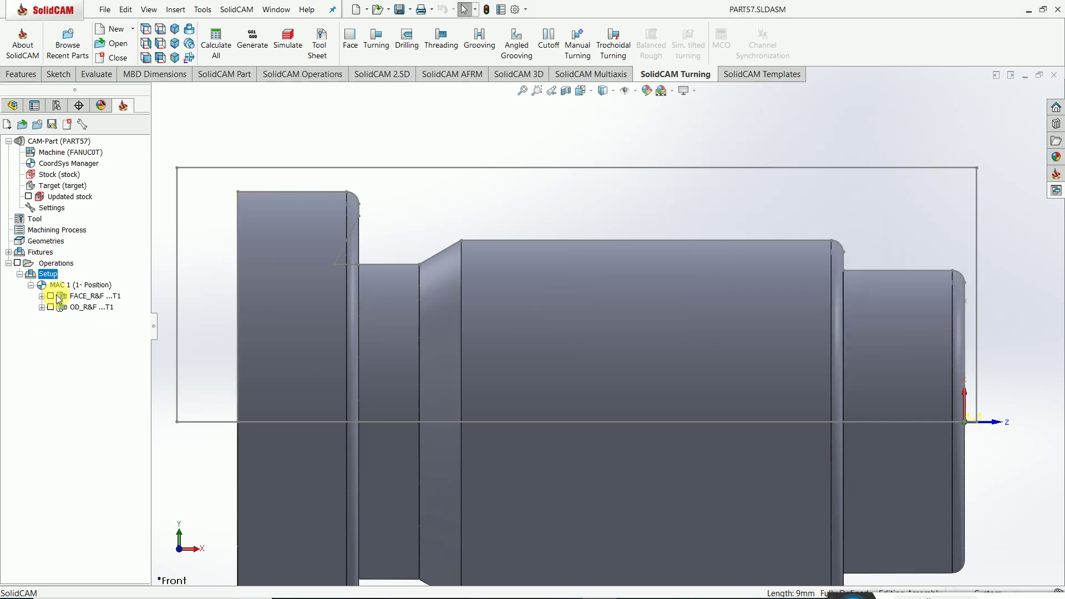
# - Add a manual turning operation with a new geometry chain running down the taper, along the undercut floor and up the slanted line at the collar
pyautogui.click(90, 306)
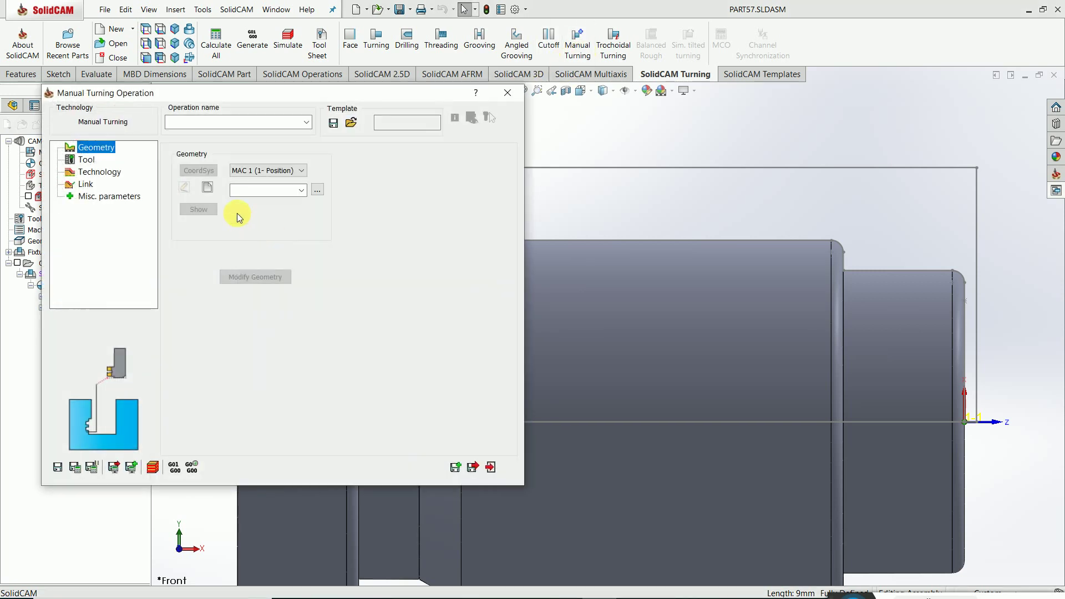
pyautogui.click(210, 188)
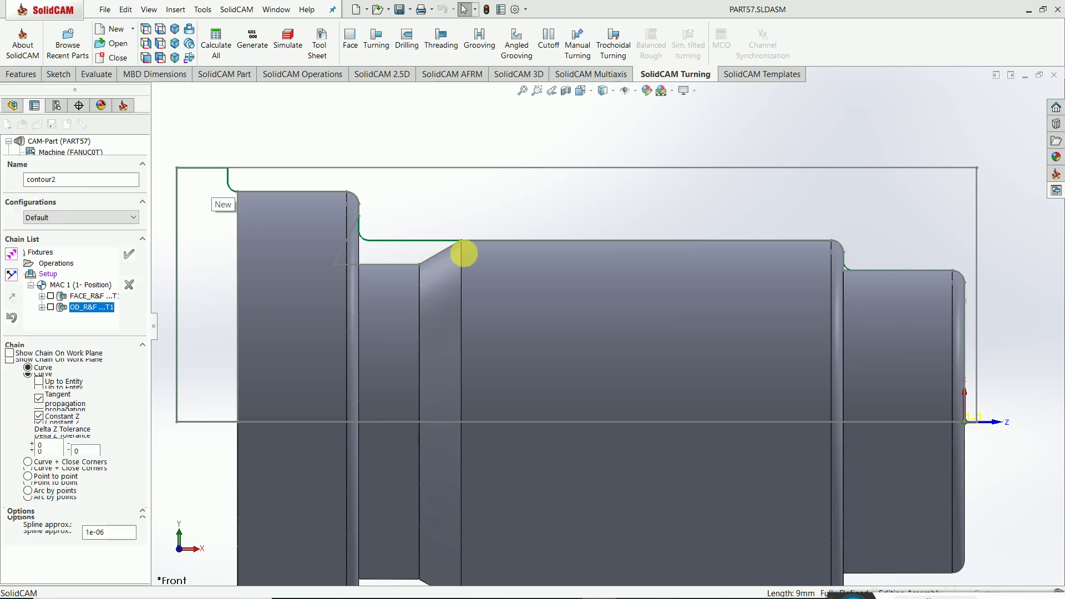
pyautogui.click(452, 248)
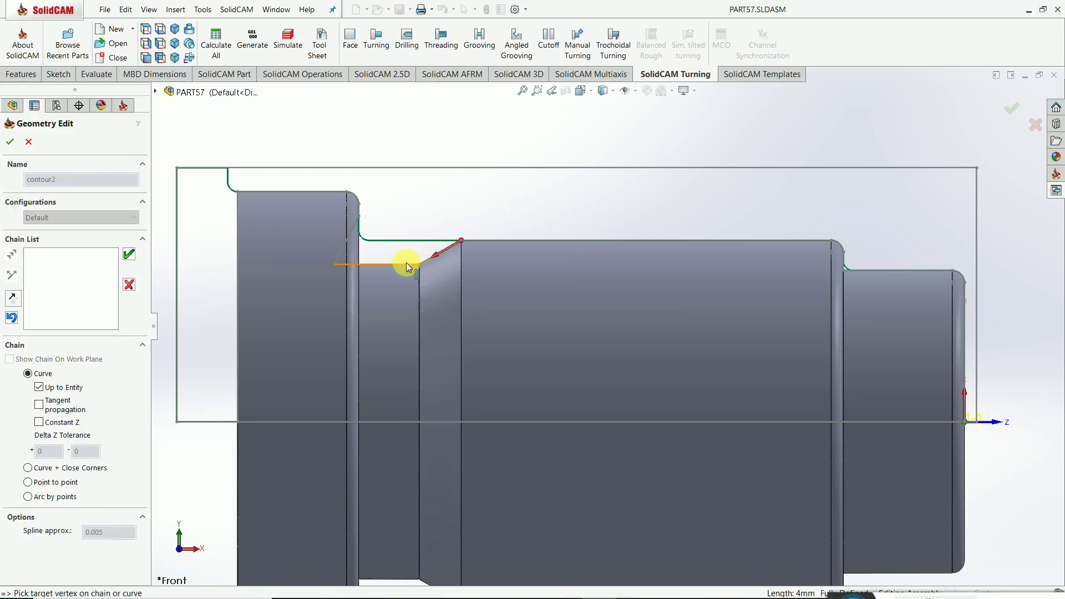
pyautogui.click(340, 256)
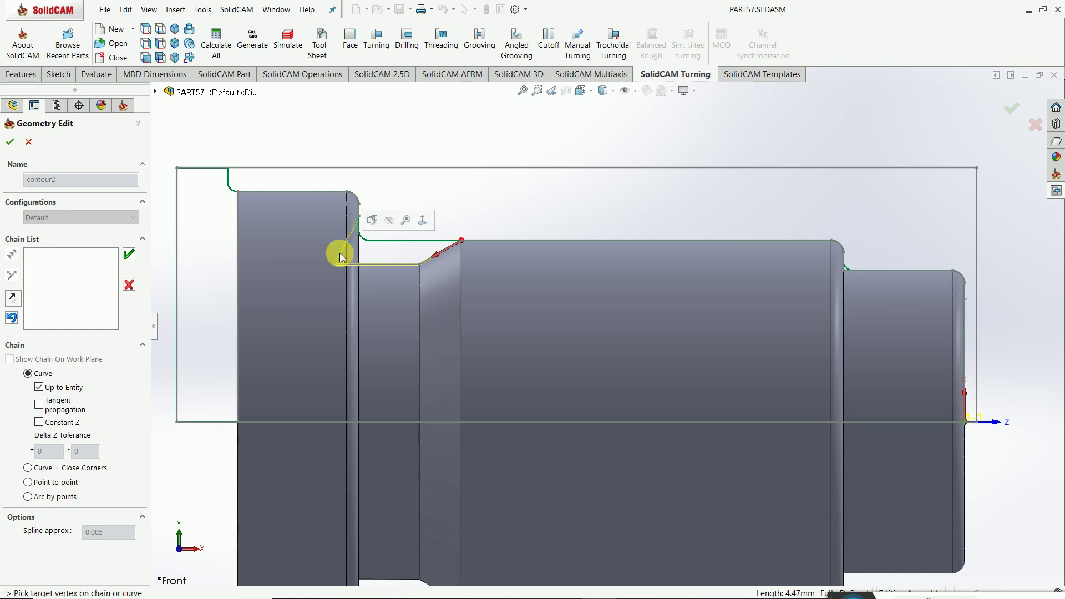
pyautogui.click(129, 255)
pyautogui.click(10, 141)
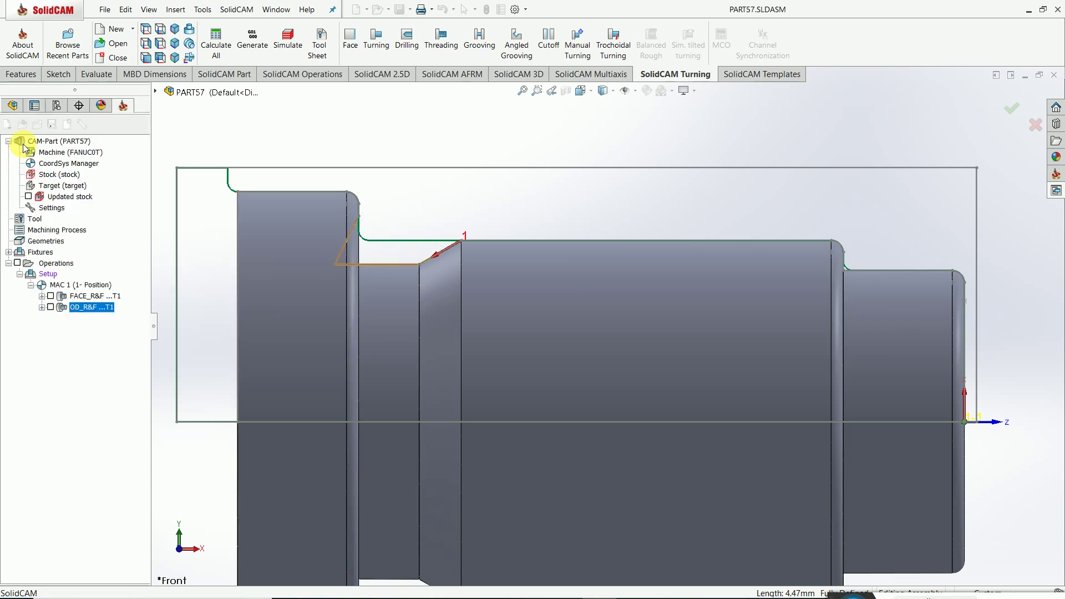
# - Create an external turning tool for the manual turning operation with insert VBMT 160404 and cutting edge direction L
pyautogui.click(86, 159)
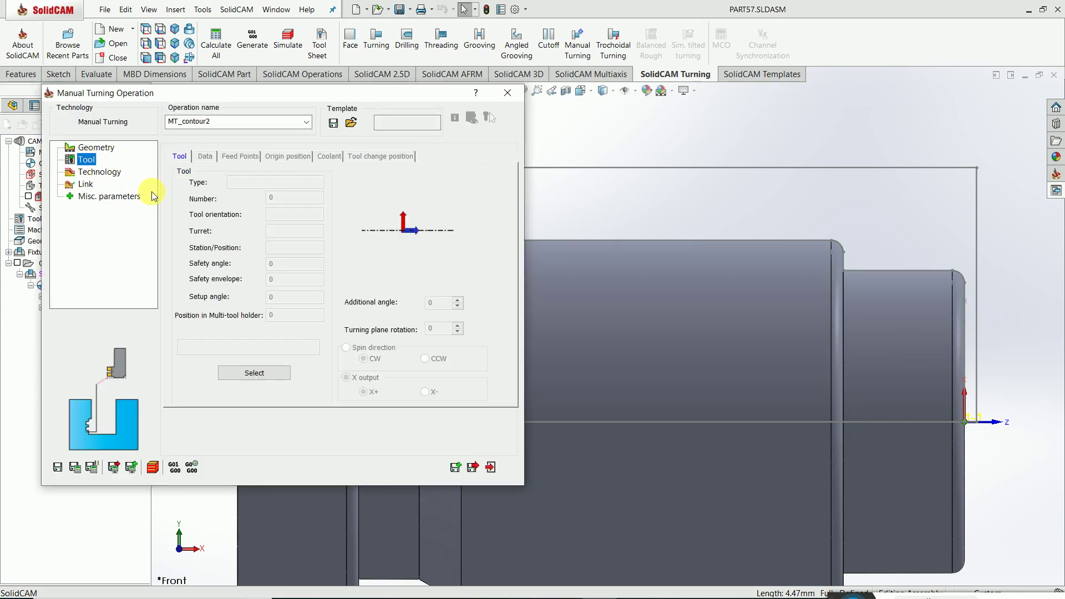
pyautogui.click(254, 372)
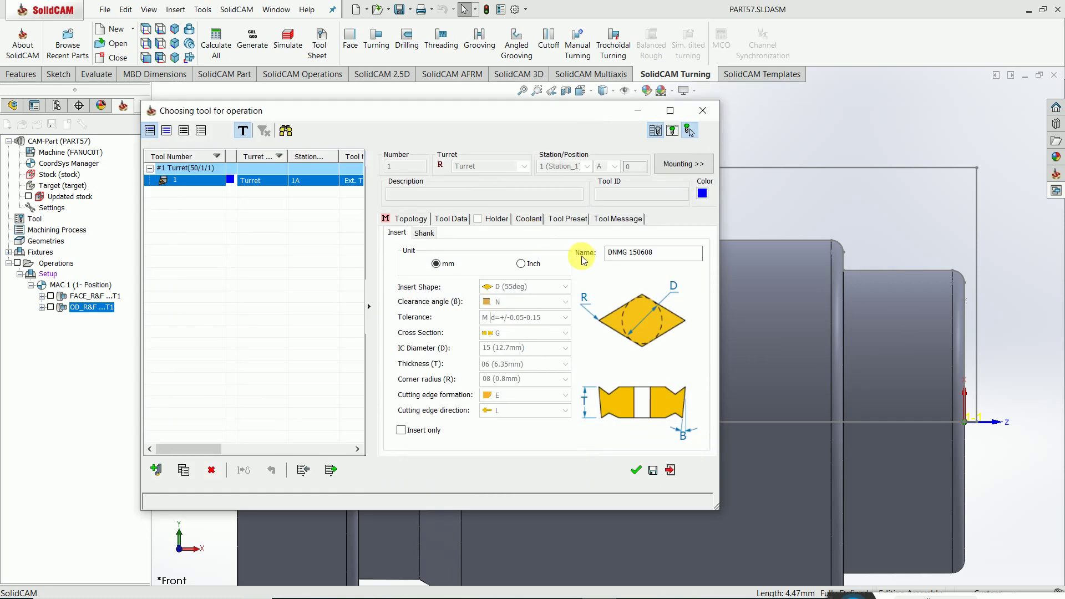
pyautogui.moveTo(693, 253); pyautogui.dragTo(597, 252)
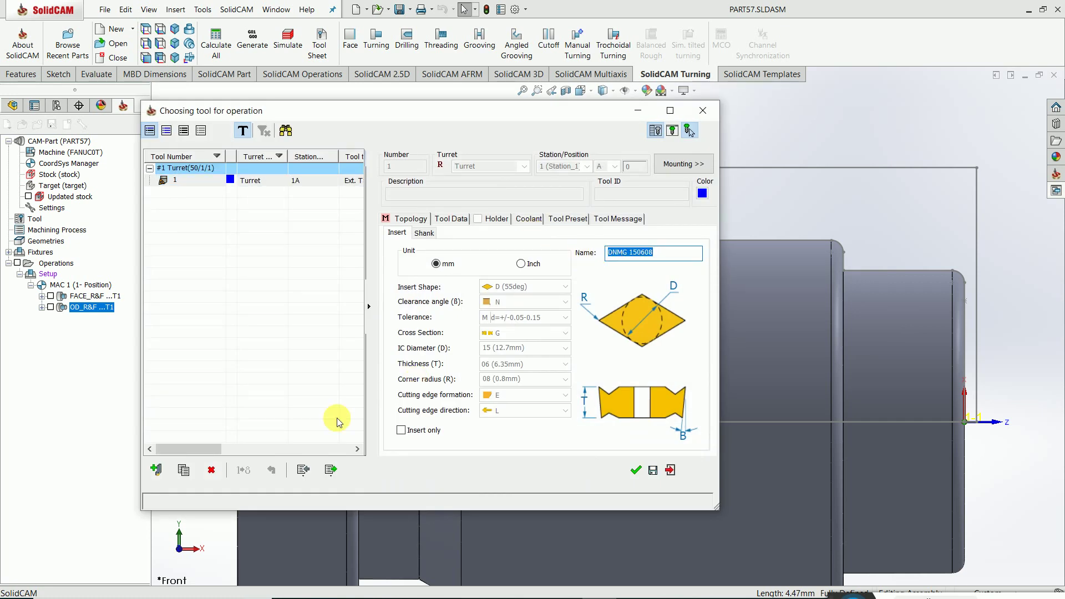
pyautogui.click(161, 471)
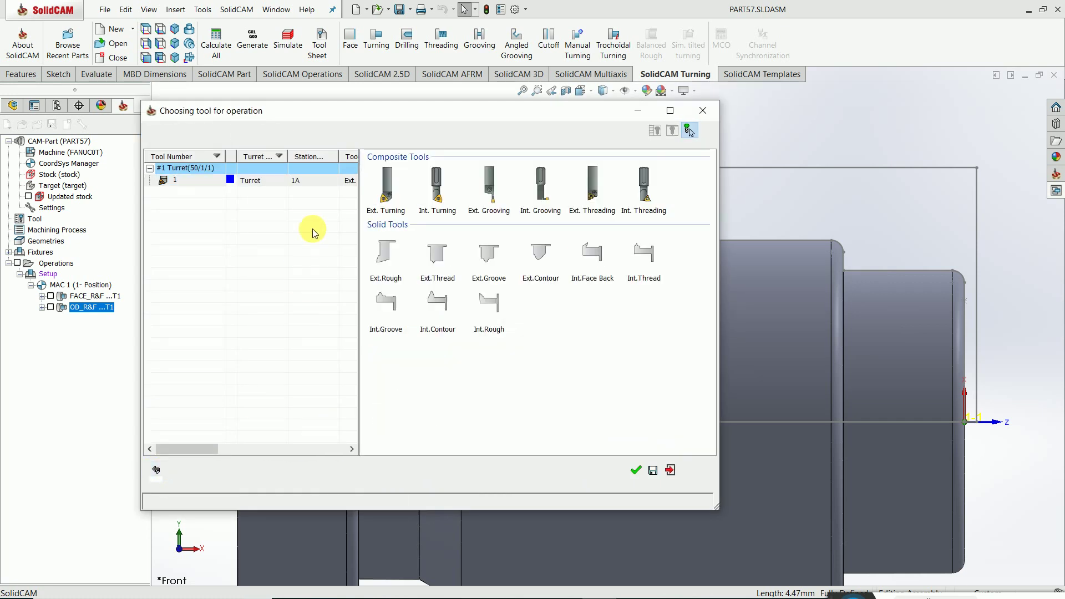
pyautogui.click(388, 202)
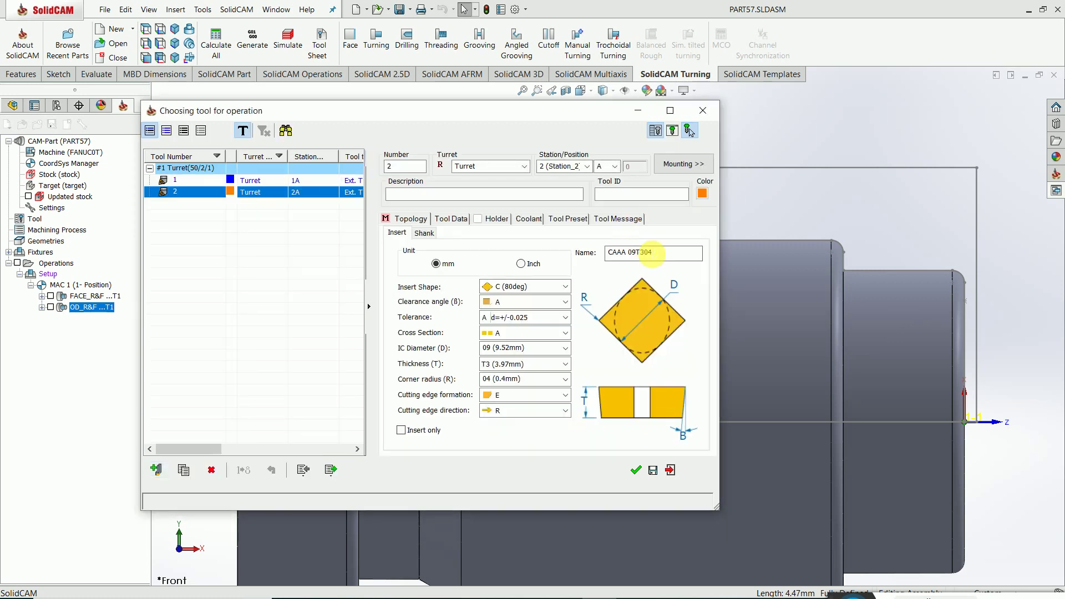
pyautogui.moveTo(652, 253); pyautogui.dragTo(592, 260)
pyautogui.write('VBMT 160404')
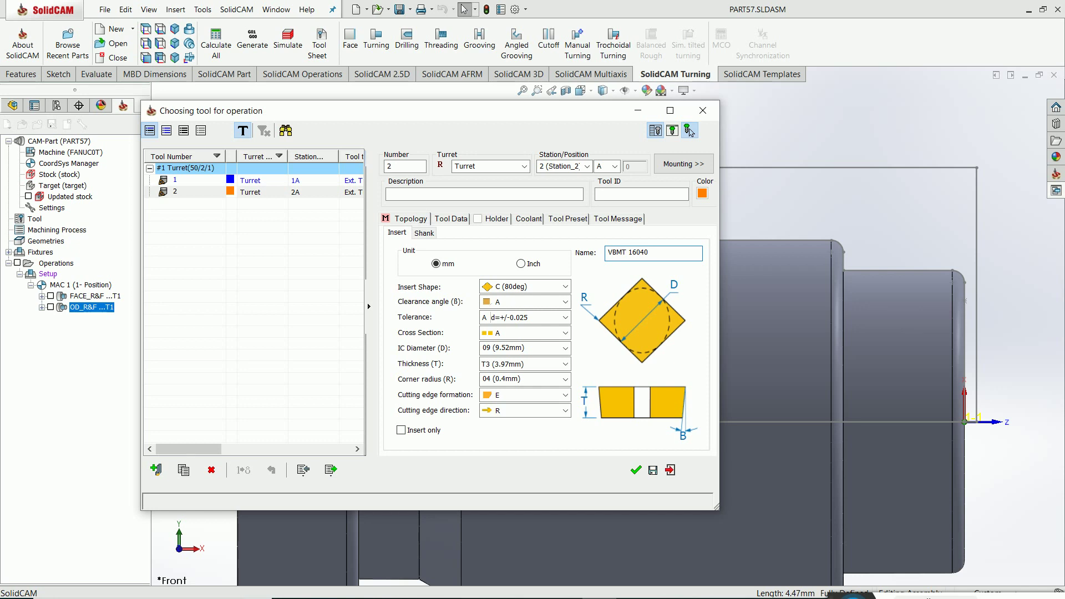
pyautogui.click(556, 411)
pyautogui.click(537, 465)
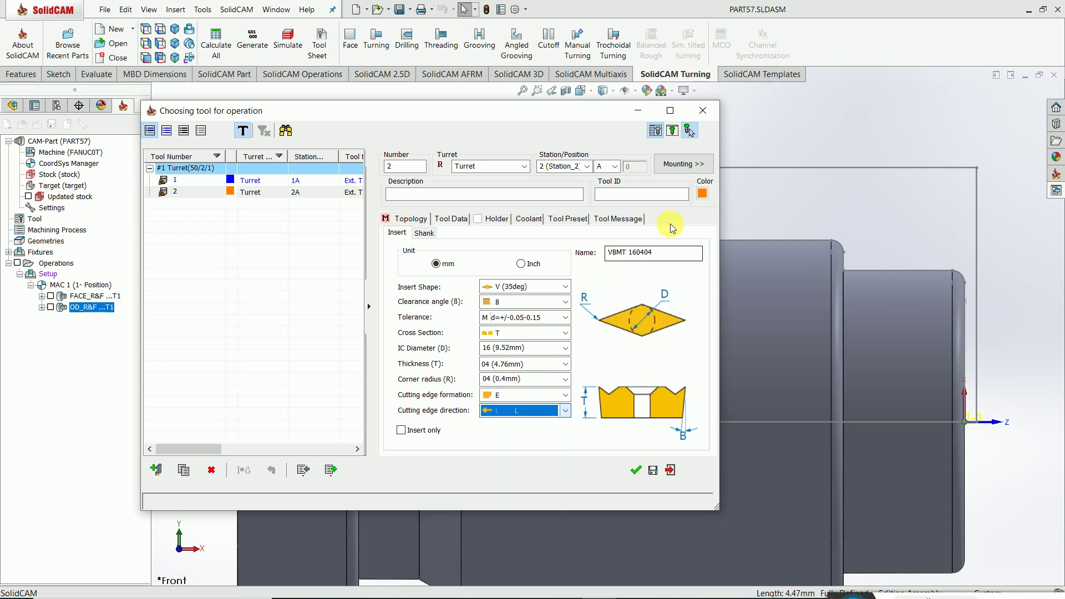
# - Mount the new turning tool in the X+ orientation at its turret station and accept it for the operation
pyautogui.click(679, 168)
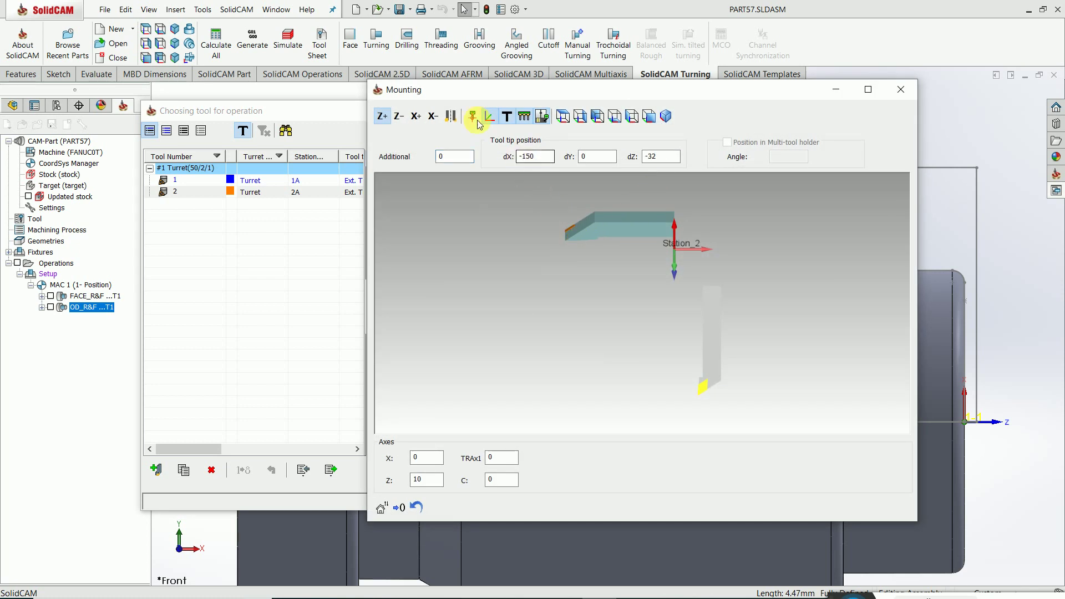
pyautogui.click(448, 116)
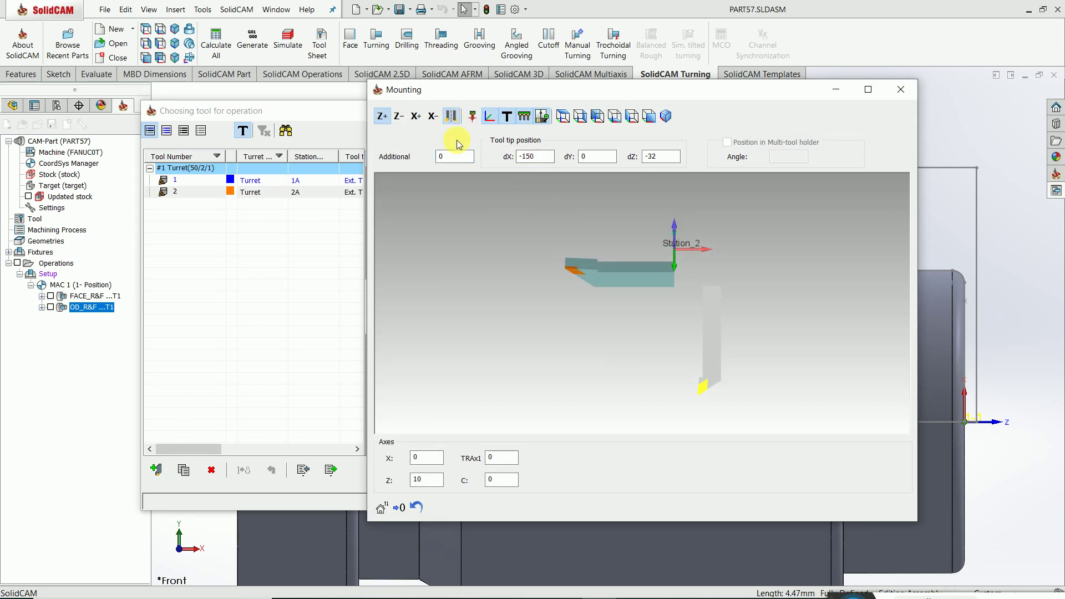
pyautogui.click(434, 116)
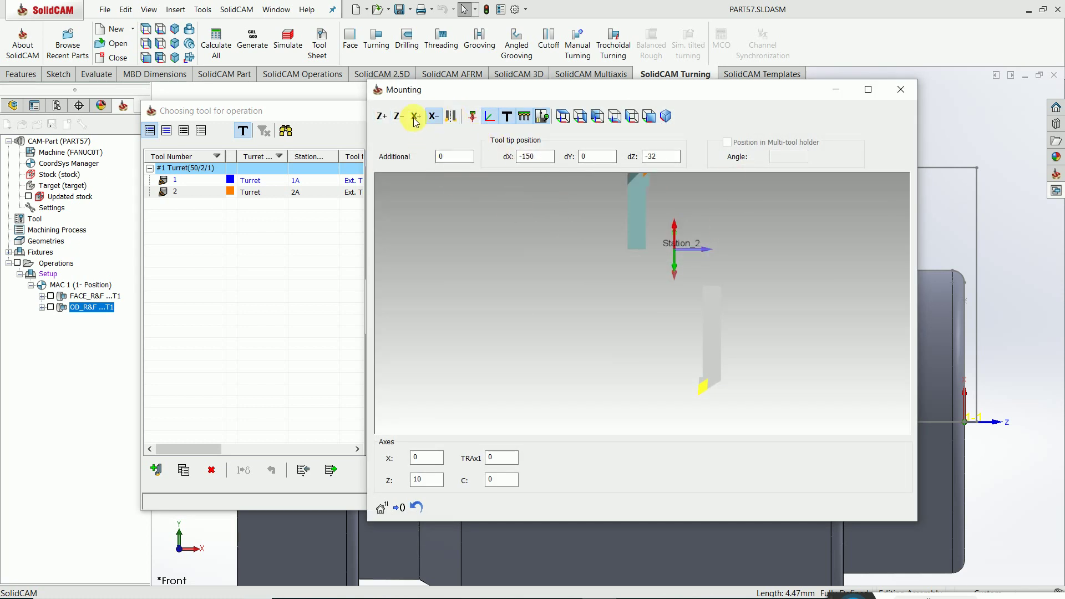
pyautogui.click(416, 117)
pyautogui.moveTo(647, 250); pyautogui.dragTo(647, 376)
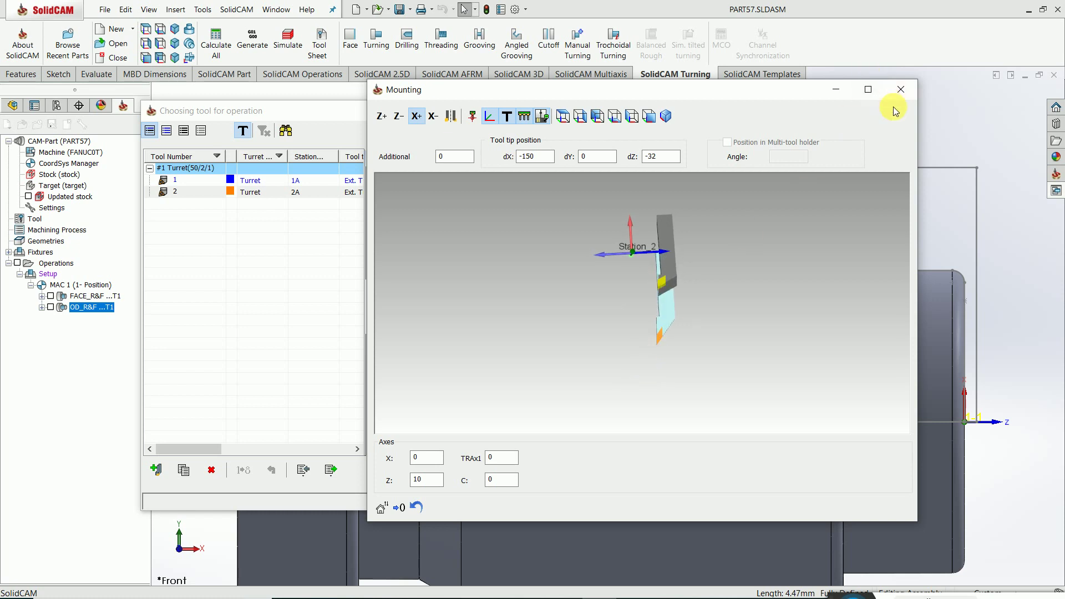
pyautogui.click(900, 90)
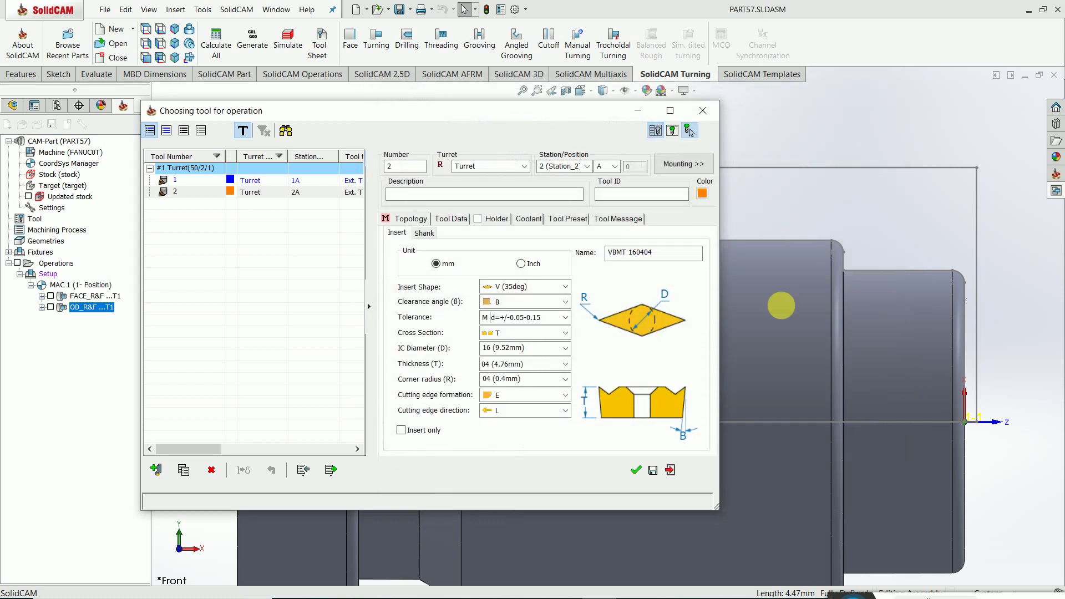
pyautogui.click(636, 469)
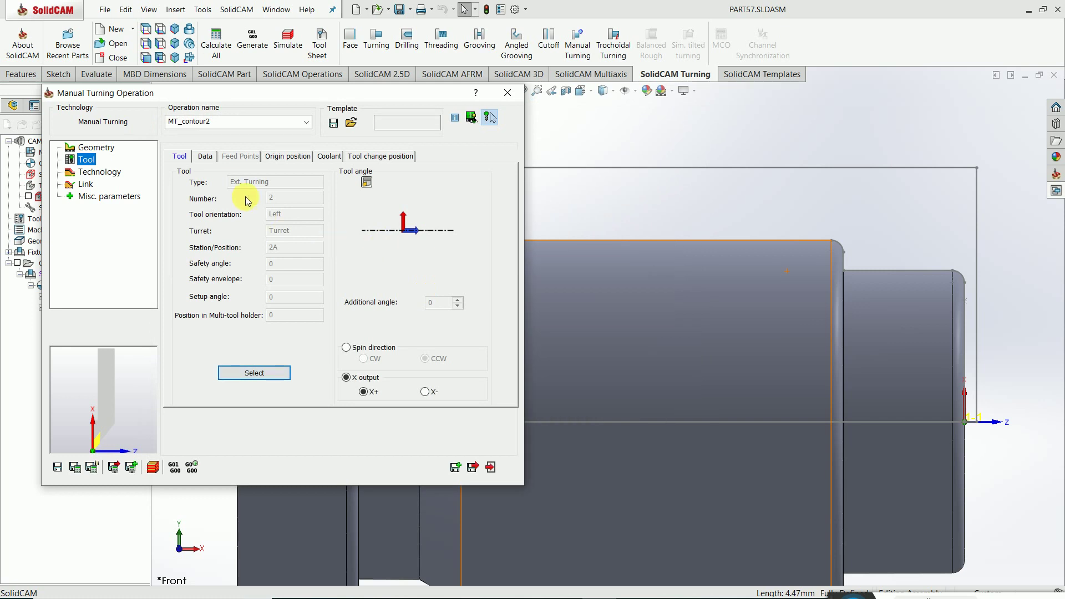
# - Set the operation's spin to a constant cutting speed V of 200 m/min and review its technology and link settings
pyautogui.click(206, 156)
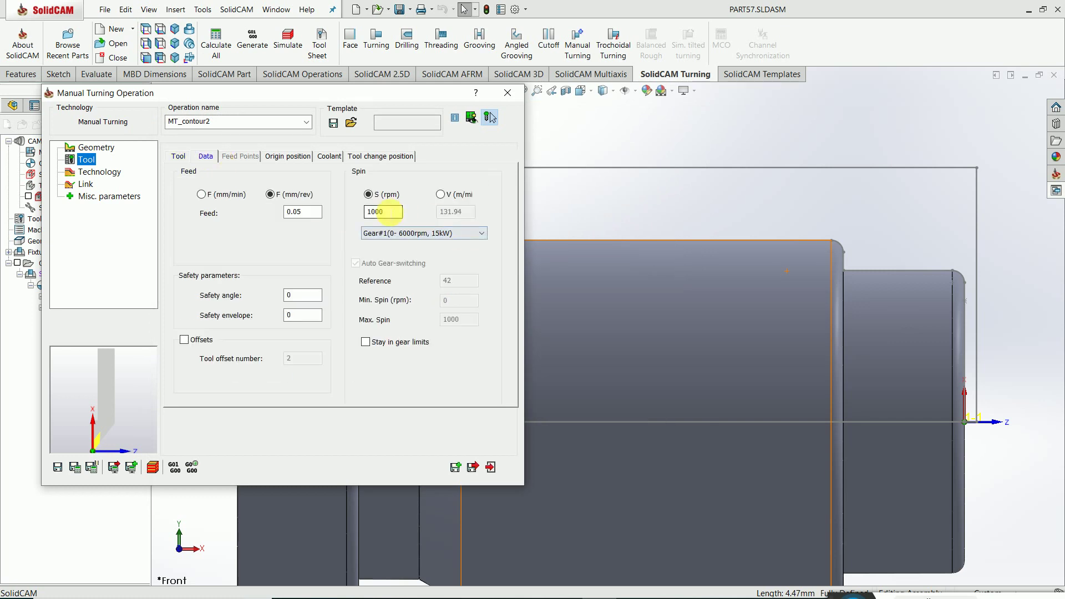
pyautogui.click(444, 196)
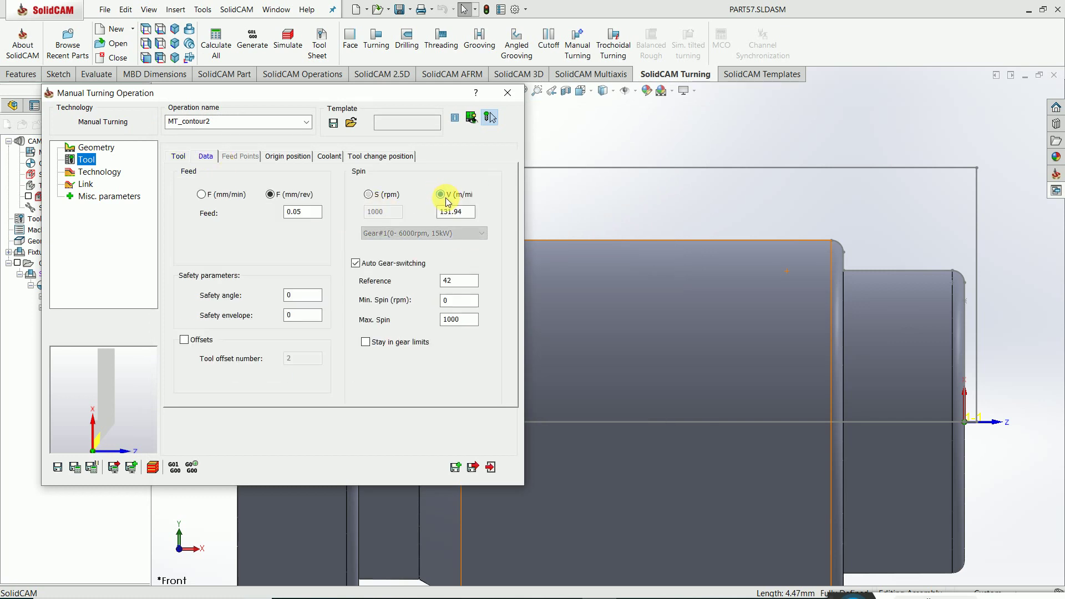
pyautogui.moveTo(472, 214); pyautogui.dragTo(433, 217)
pyautogui.write('200')
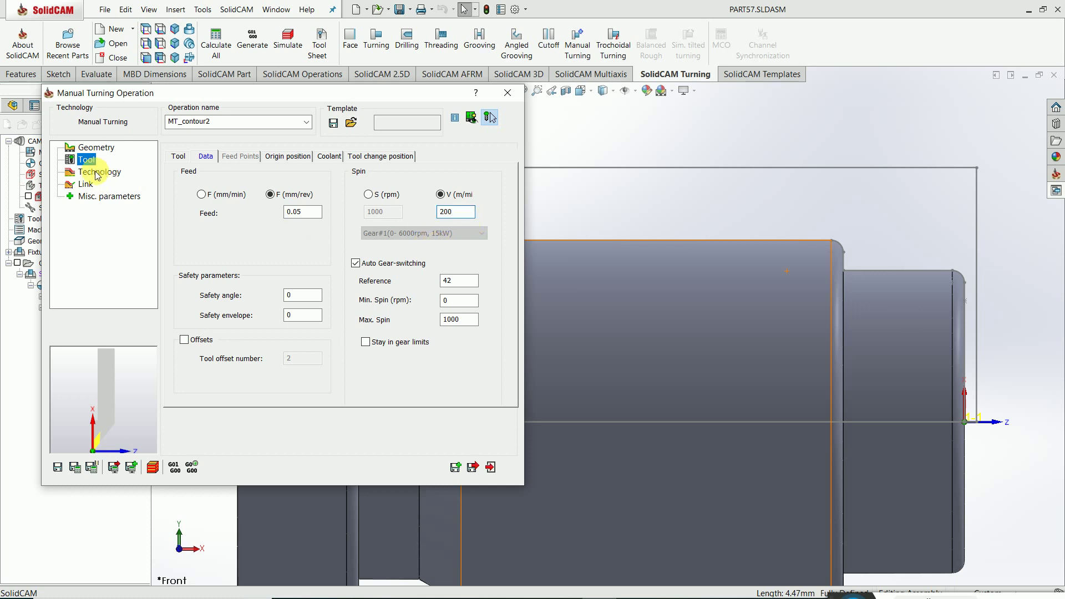
pyautogui.click(97, 173)
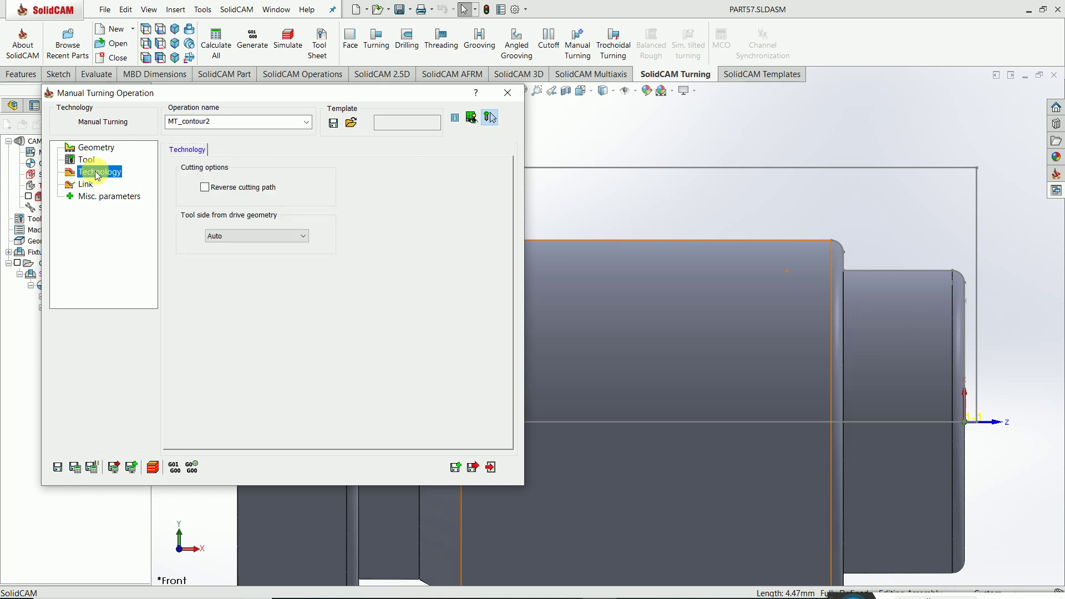
pyautogui.click(86, 184)
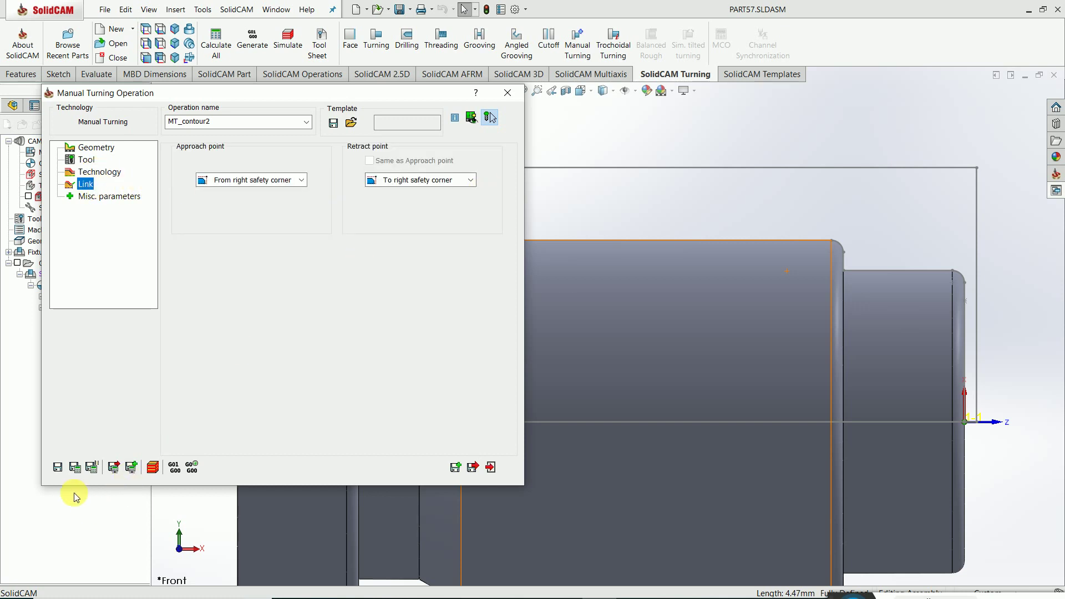
# - Edit tool 2's shank to use insert clamping C, insert shape V (35deg) and insert lead angle Z (100deg), and accept it
pyautogui.click(85, 159)
pyautogui.click(177, 158)
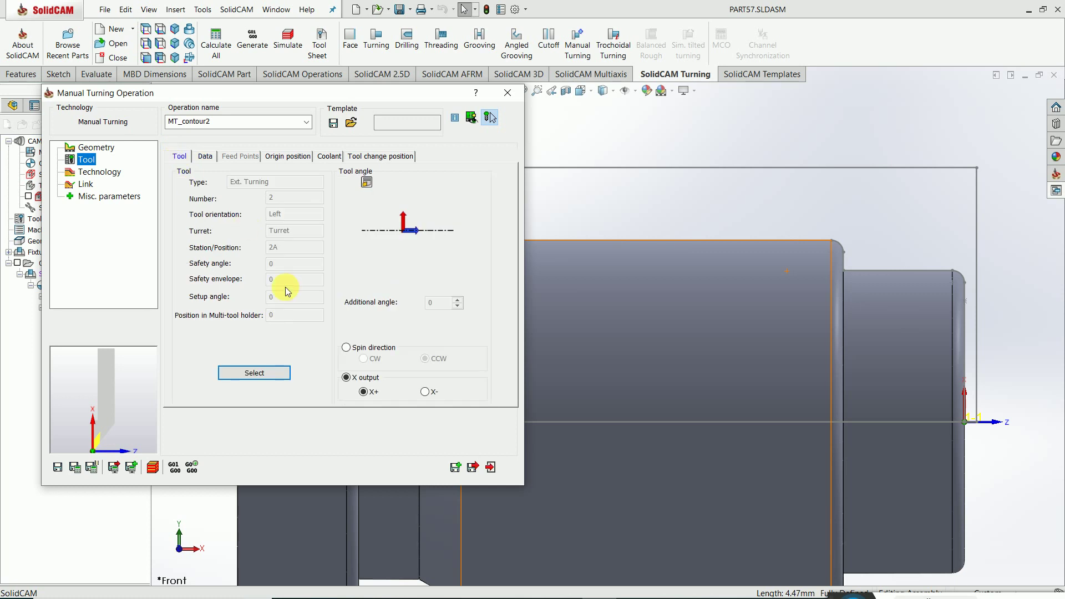
pyautogui.click(253, 373)
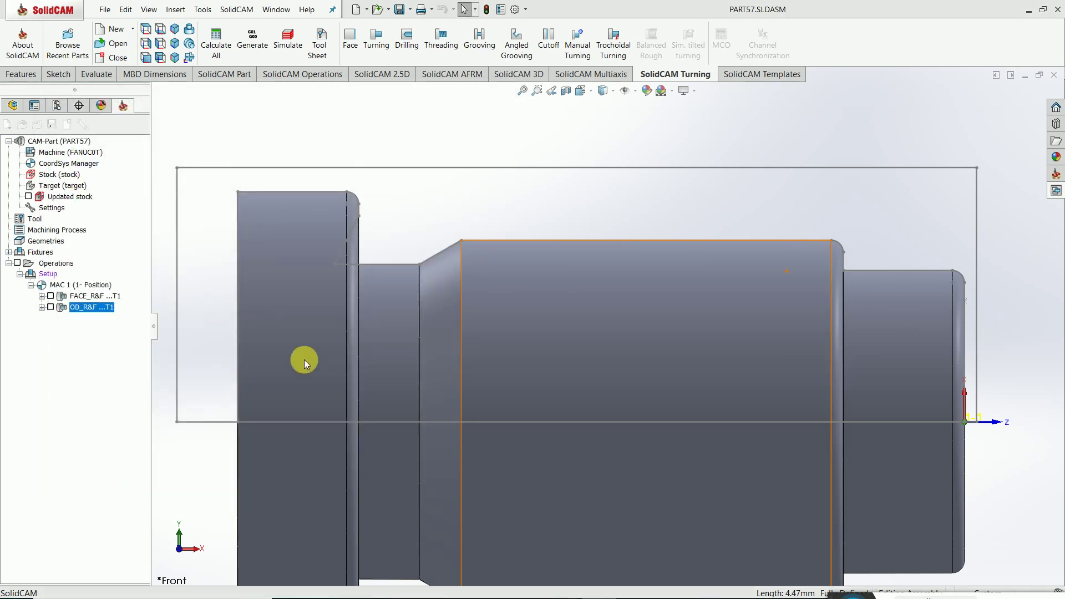
pyautogui.click(344, 348)
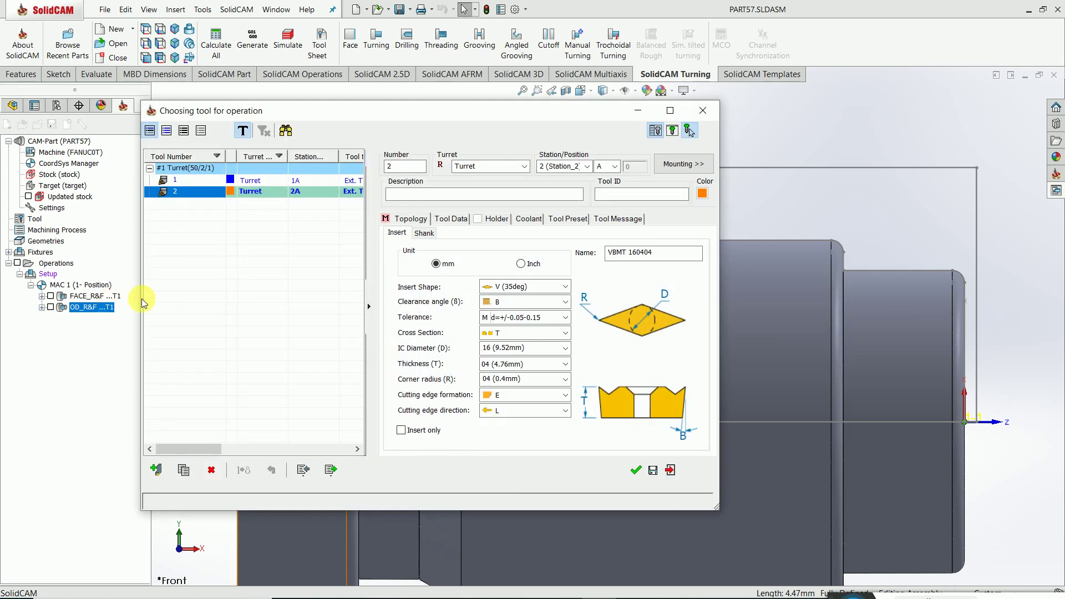
pyautogui.click(424, 233)
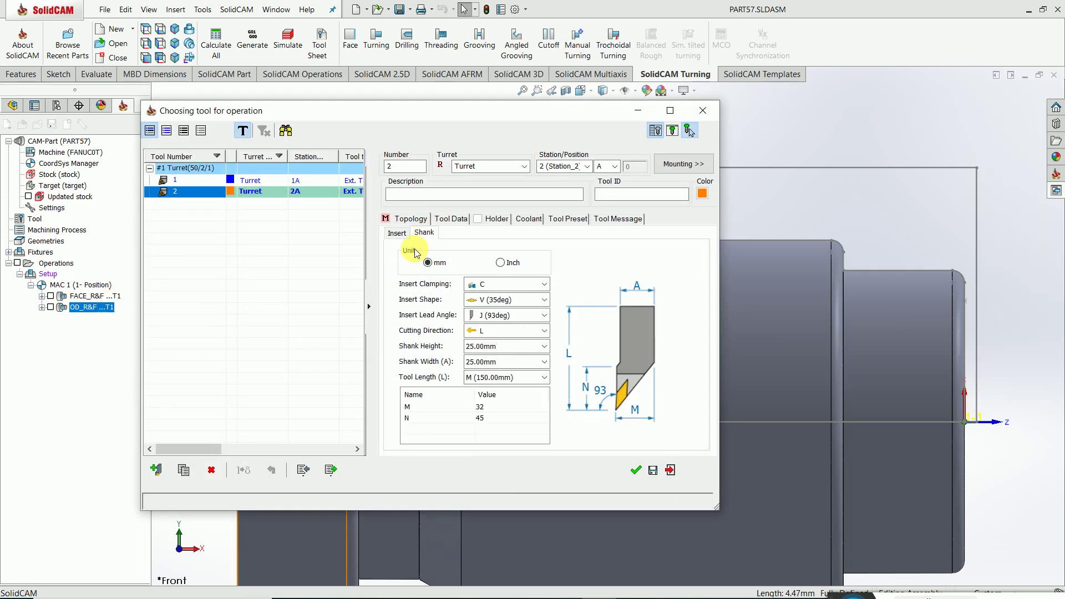
pyautogui.click(544, 284)
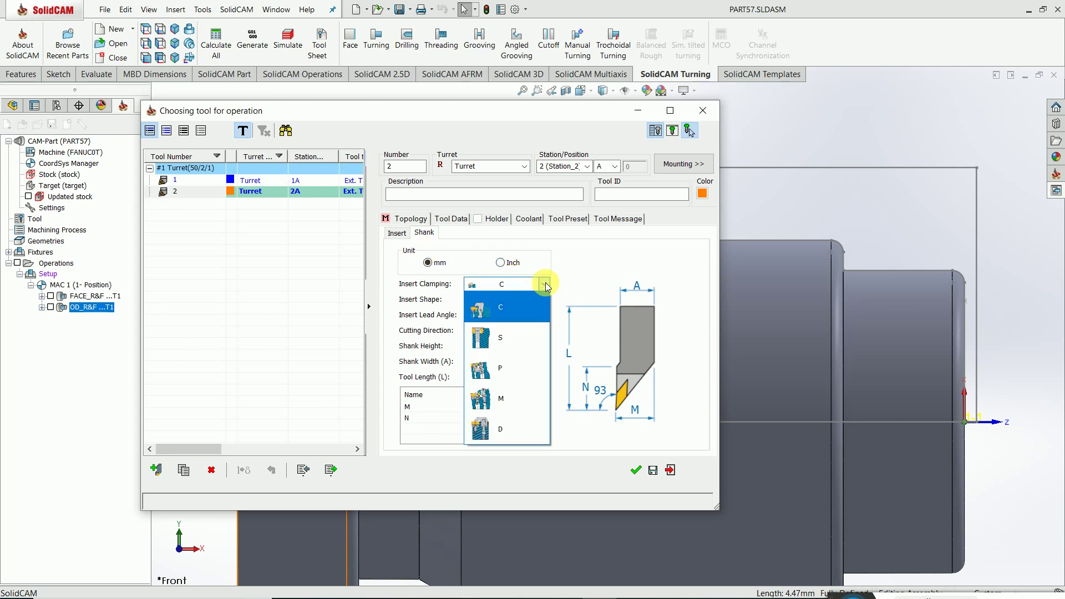
pyautogui.click(547, 286)
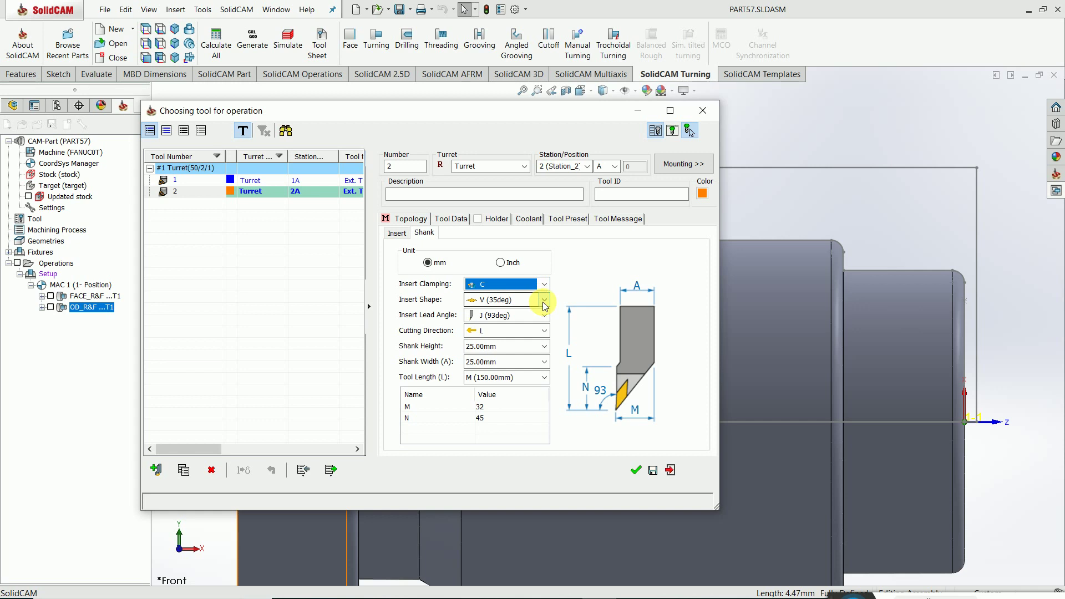
pyautogui.click(544, 300)
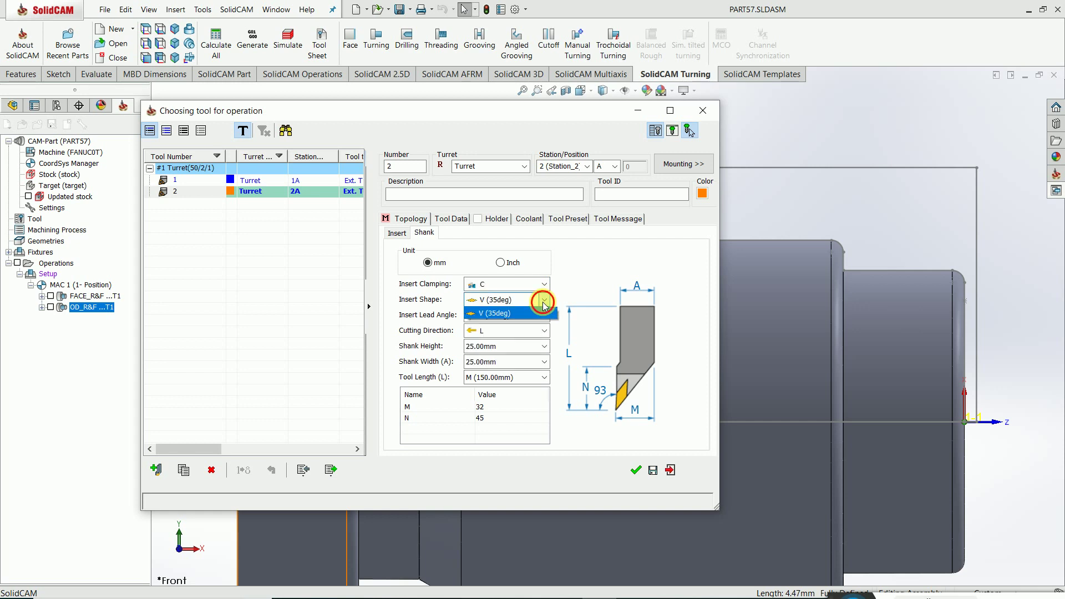
pyautogui.click(511, 313)
pyautogui.click(514, 315)
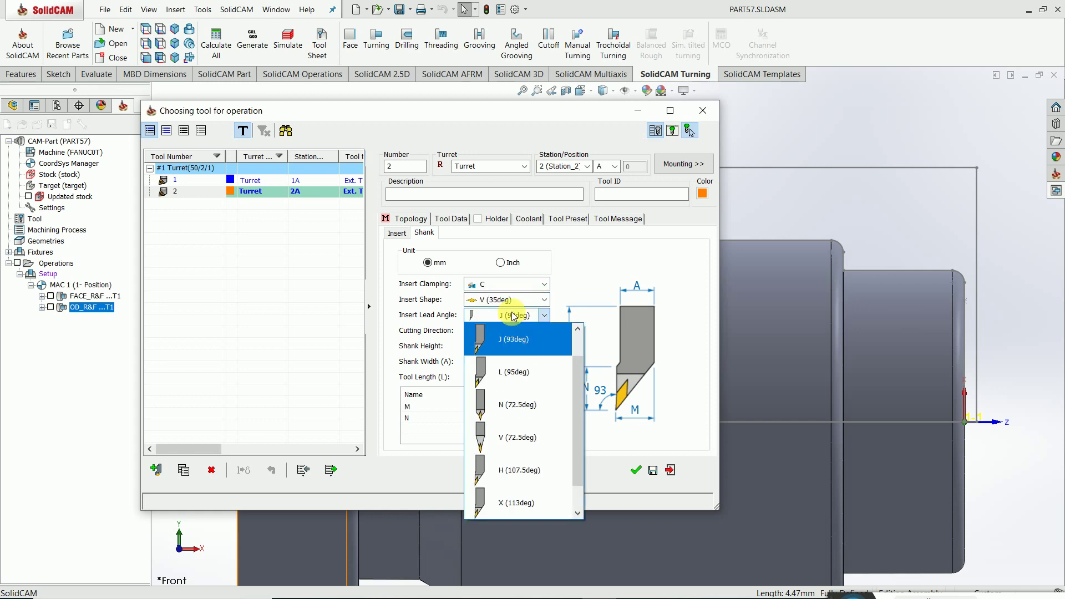
pyautogui.scroll(-1, 511, 410)
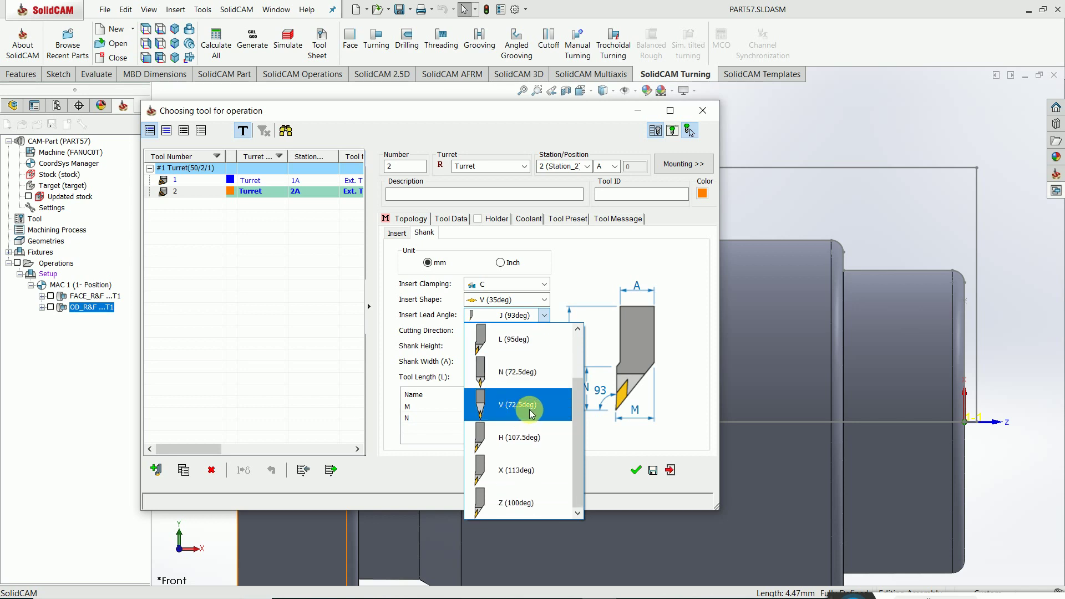
pyautogui.moveTo(580, 411); pyautogui.dragTo(584, 361)
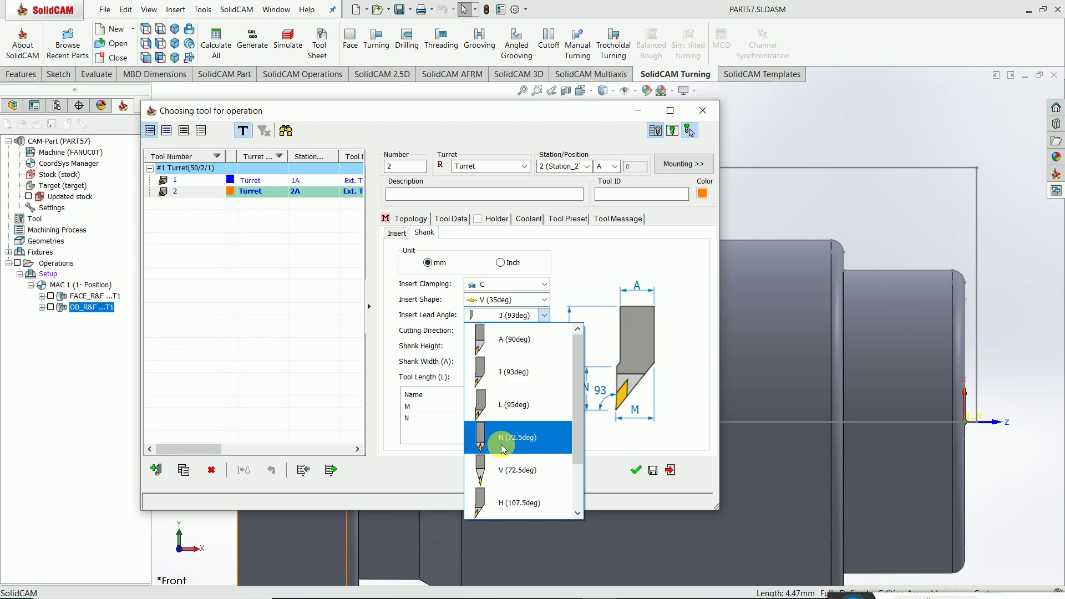
pyautogui.scroll(-1, 512, 495)
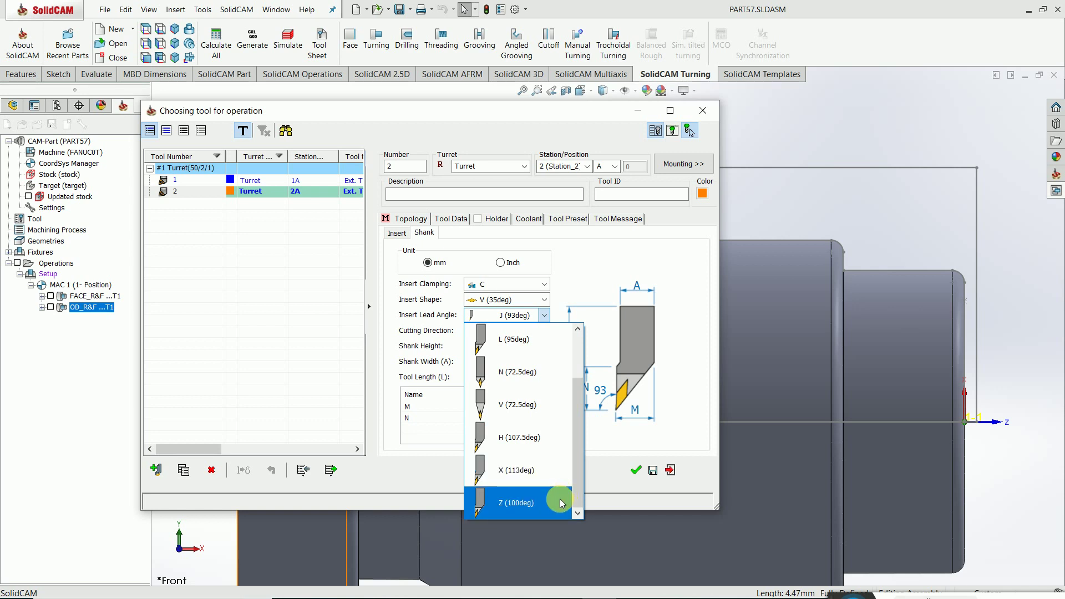
pyautogui.click(532, 503)
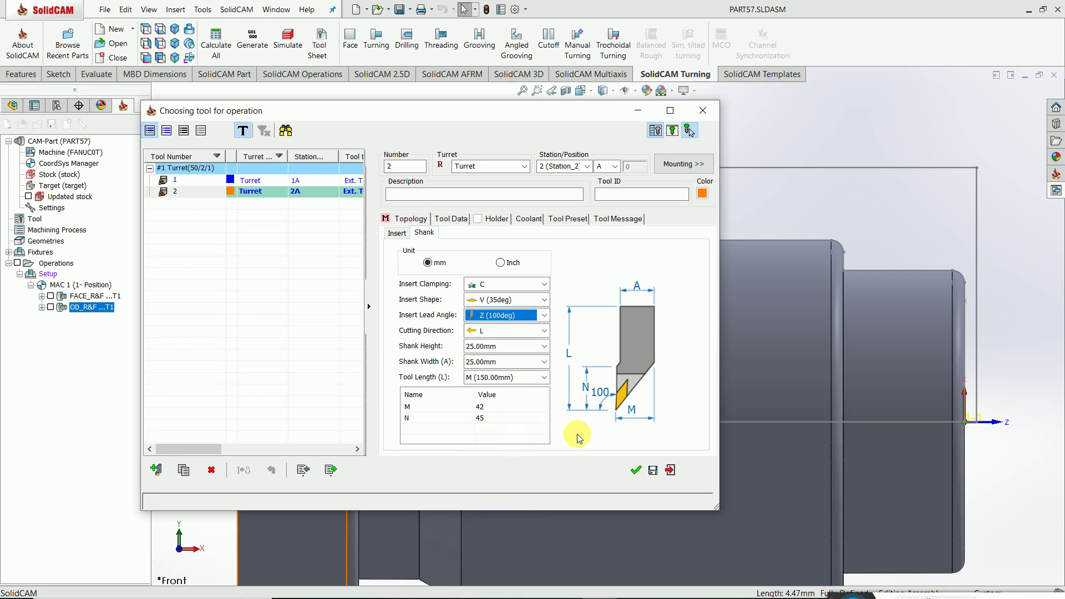
pyautogui.click(635, 471)
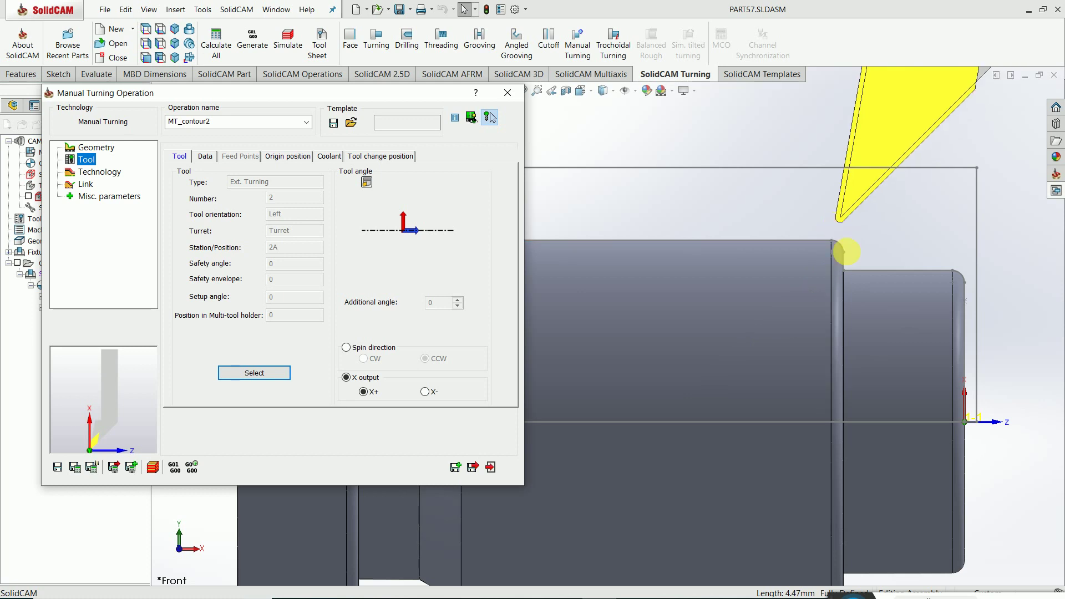
# - Check the tool against the part, save and calculate the manual turning operation, and close it
pyautogui.scroll(5, 830, 293)
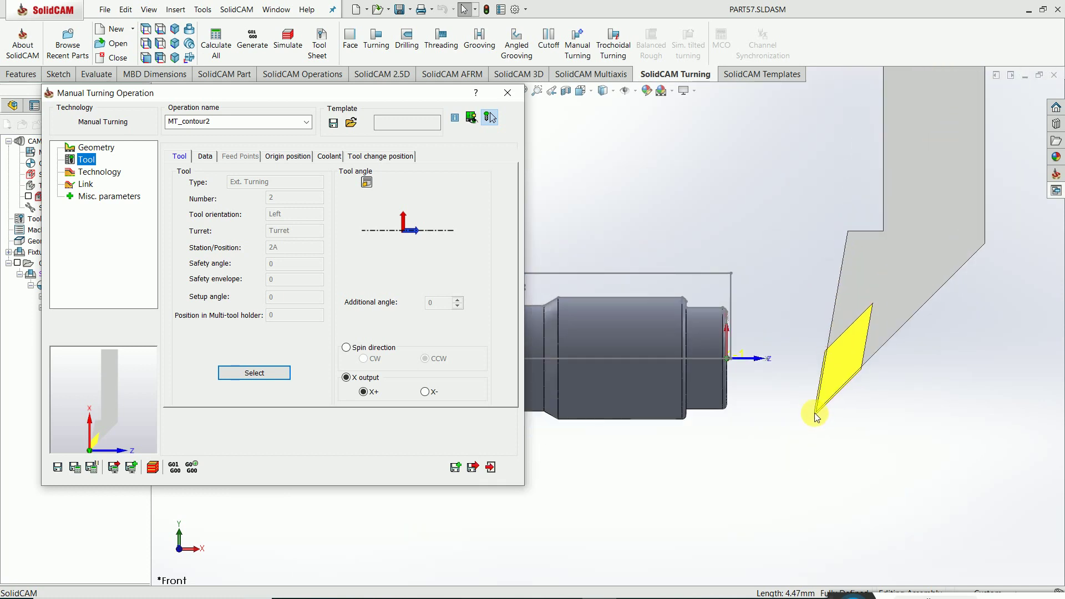
pyautogui.click(75, 468)
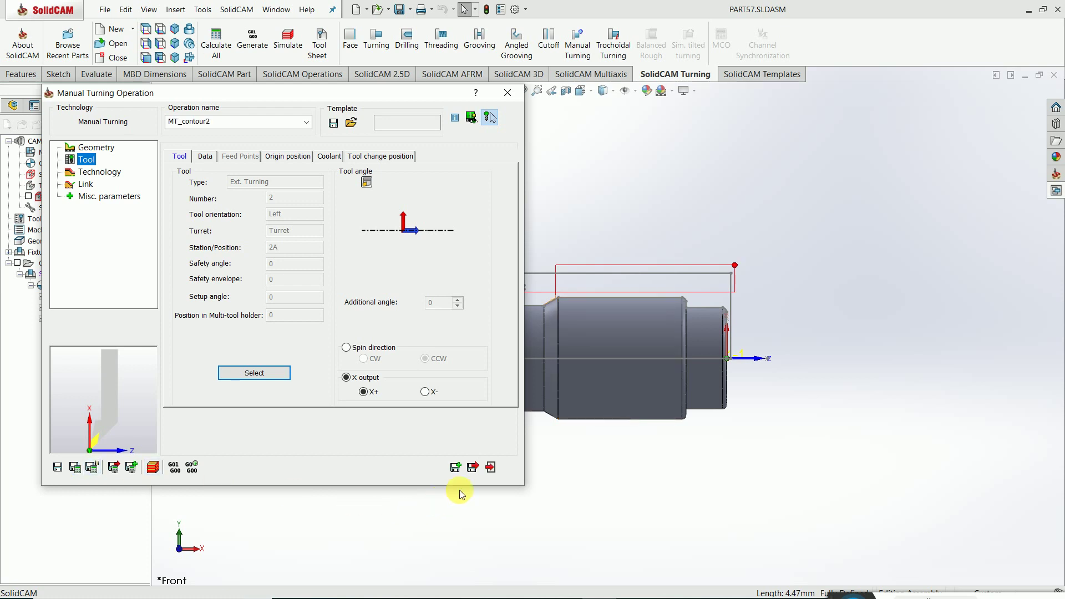
pyautogui.click(492, 475)
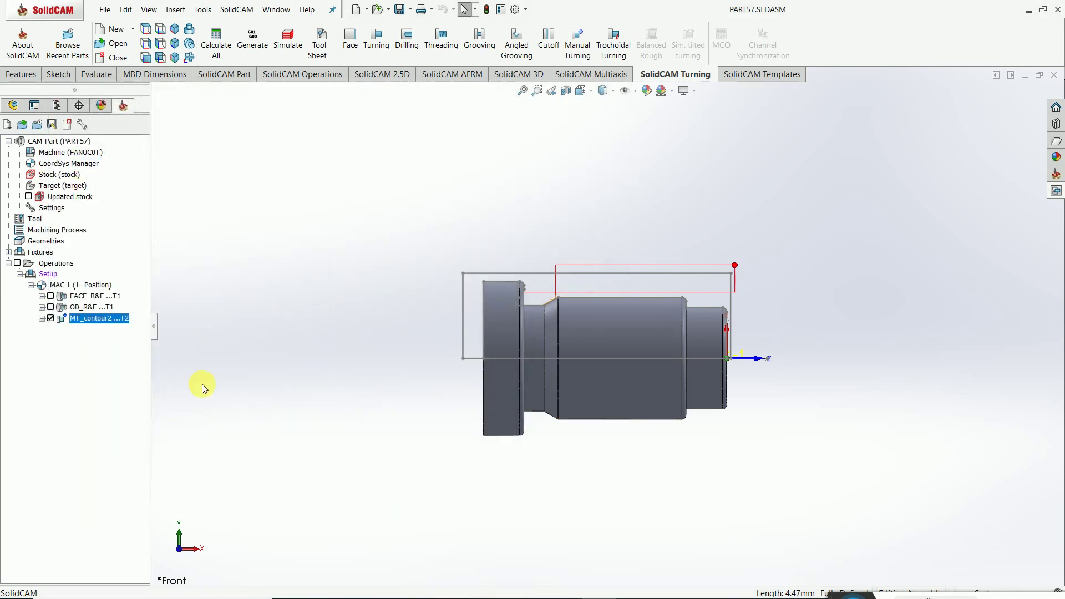
# - Simulate the manual turning operation in Turning mode, stepping through its moves one at a time, and close the simulation
pyautogui.click(290, 45)
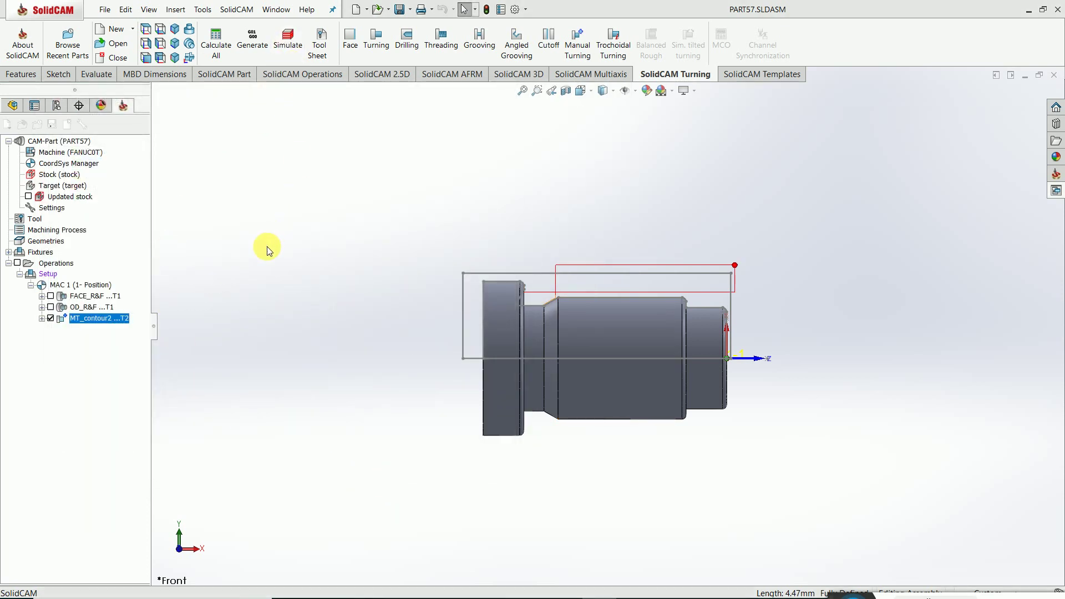
pyautogui.click(105, 388)
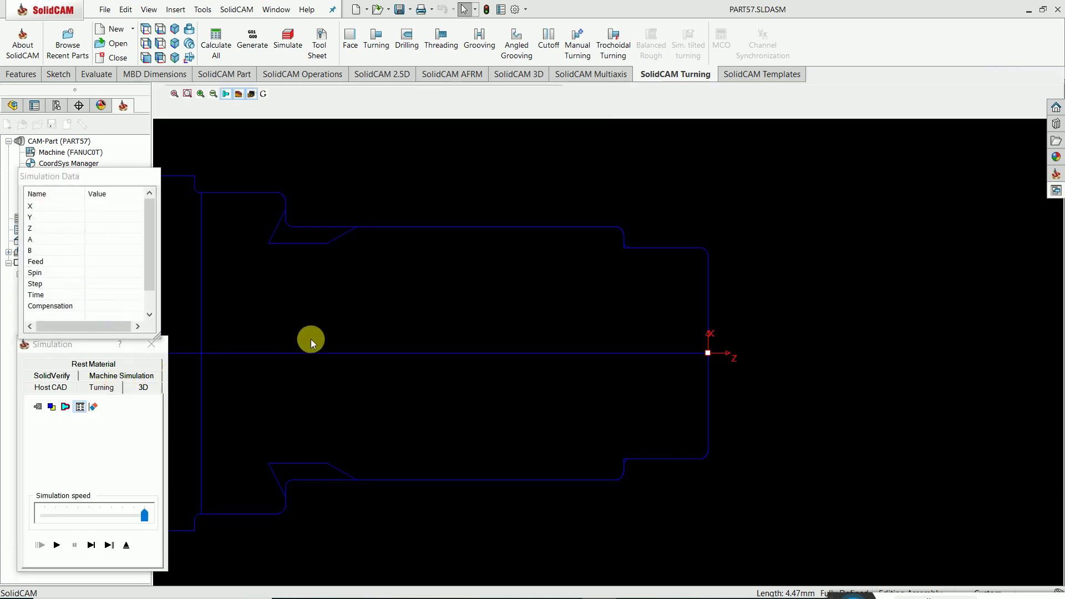
pyautogui.click(67, 545)
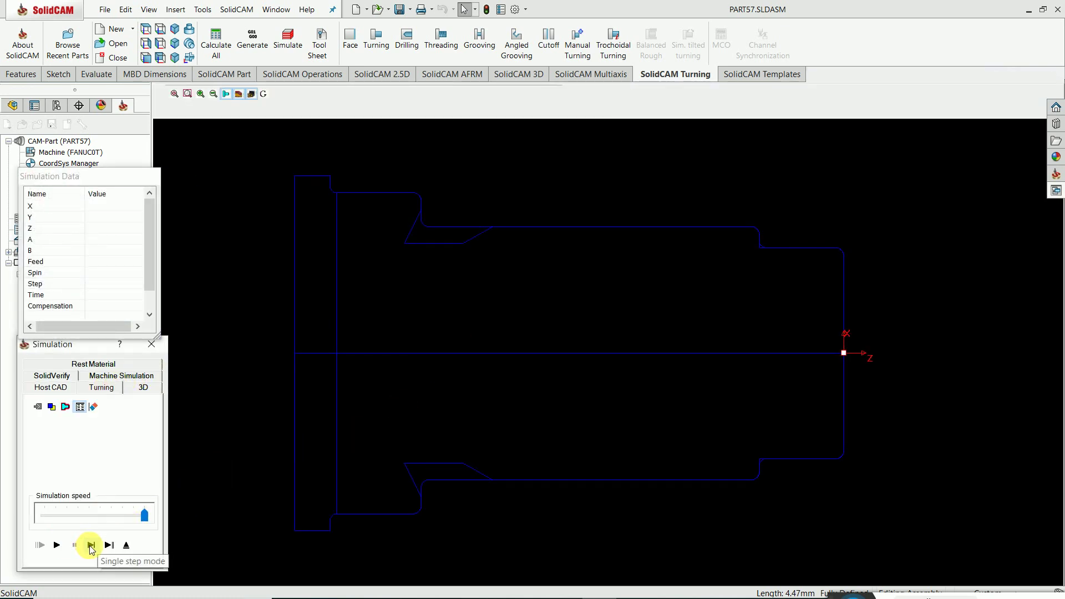
pyautogui.click(91, 545)
pyautogui.click(90, 545)
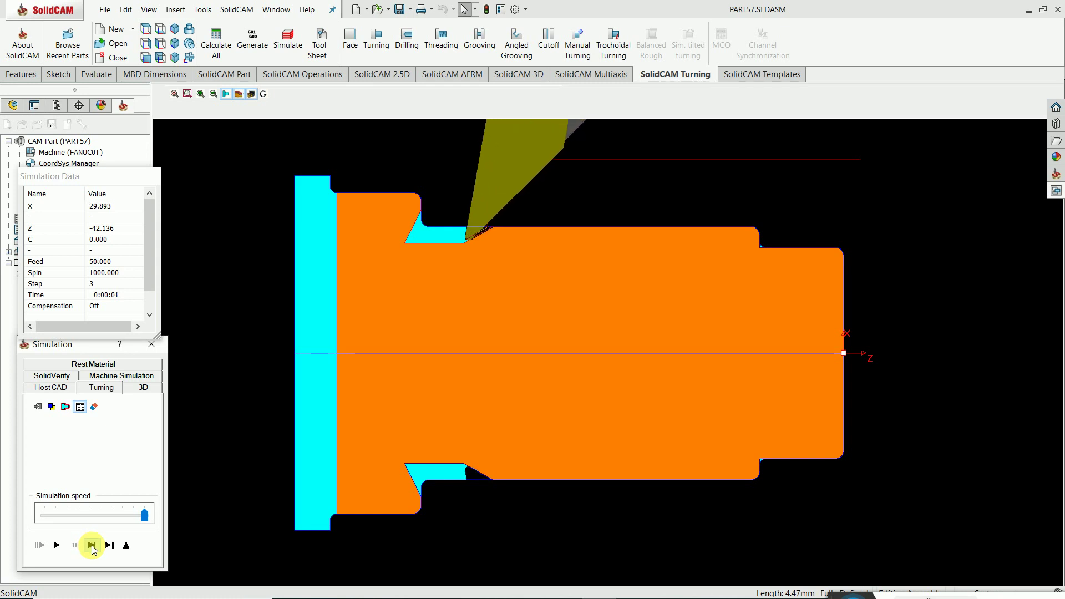
pyautogui.click(91, 545)
pyautogui.click(91, 546)
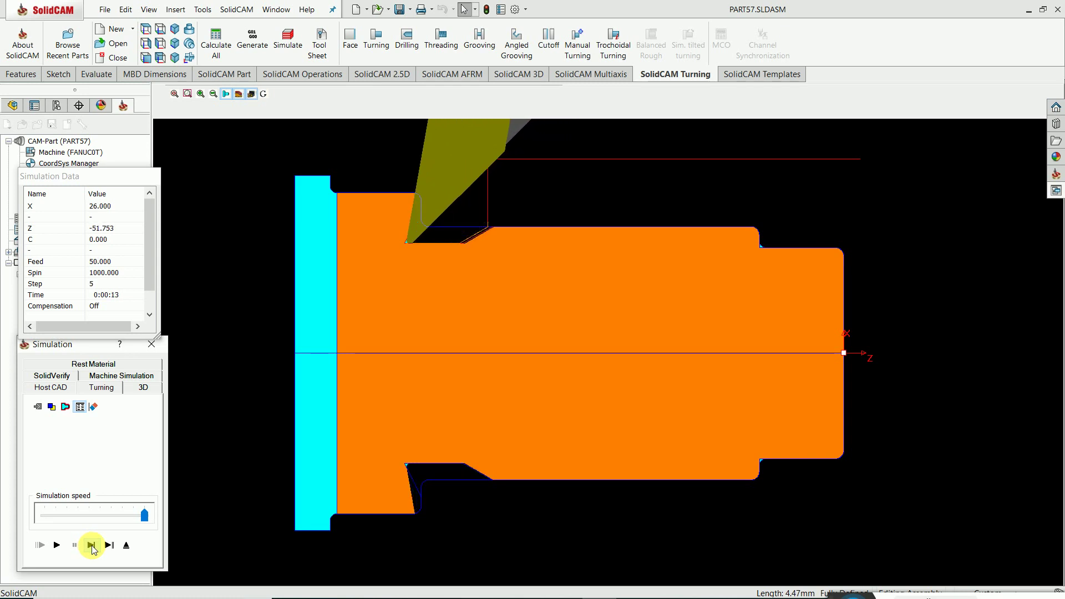
pyautogui.click(91, 545)
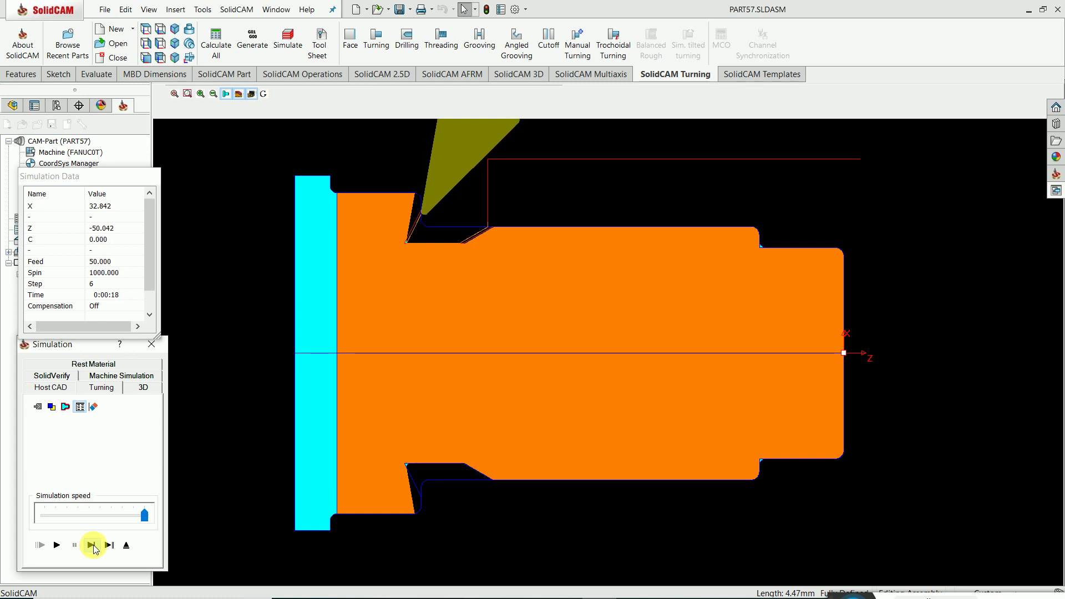
pyautogui.click(153, 345)
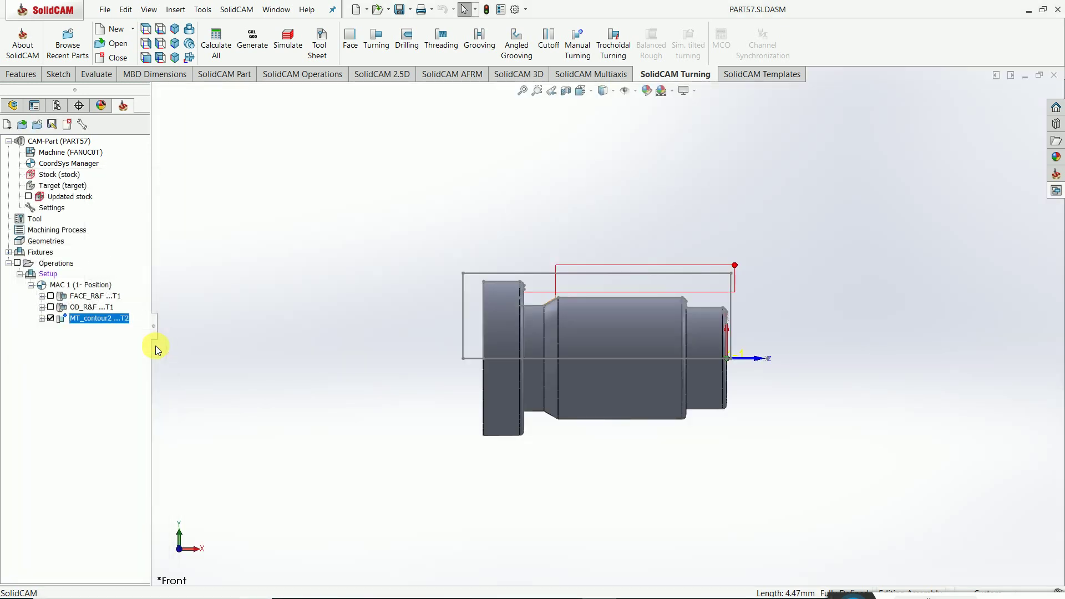
# - Simulate all operations together in Turning mode, from facing through the undercut, and close the simulation
pyautogui.rightClick(66, 265)
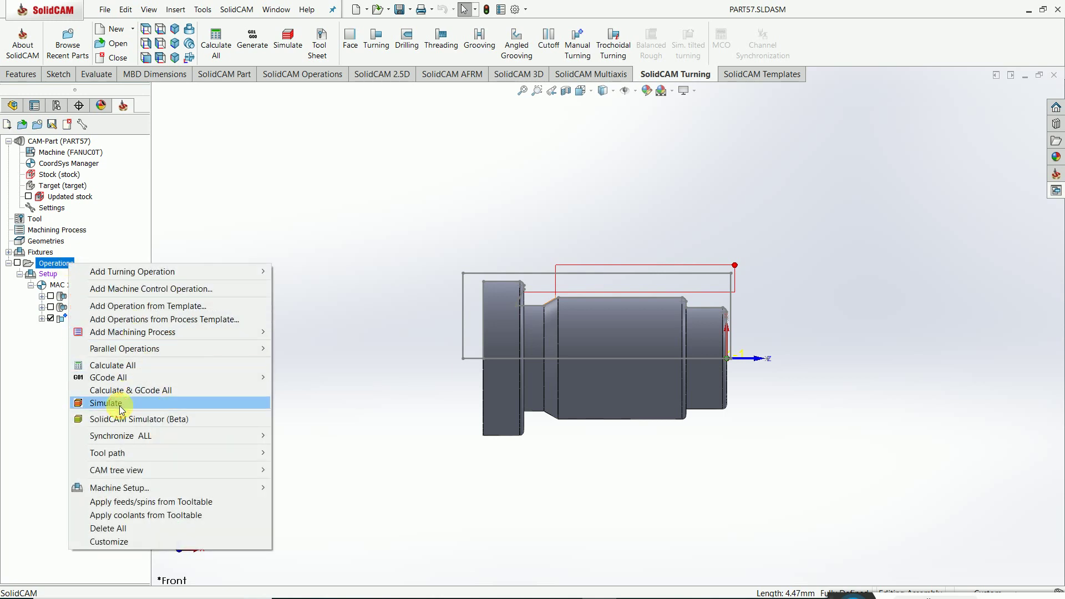
pyautogui.click(118, 405)
pyautogui.click(101, 387)
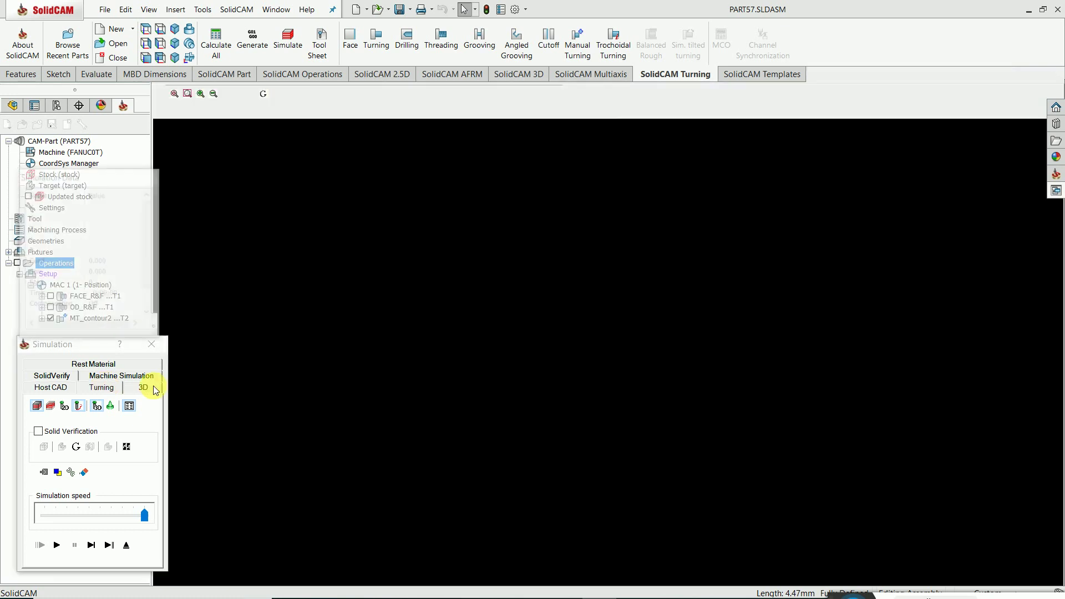
pyautogui.click(59, 545)
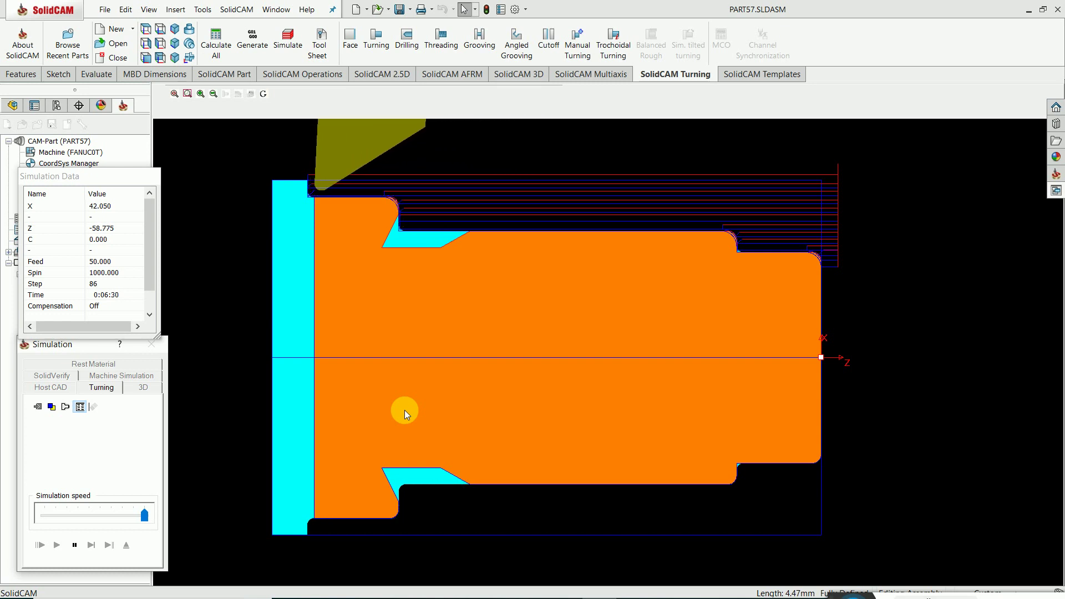
pyautogui.click(74, 546)
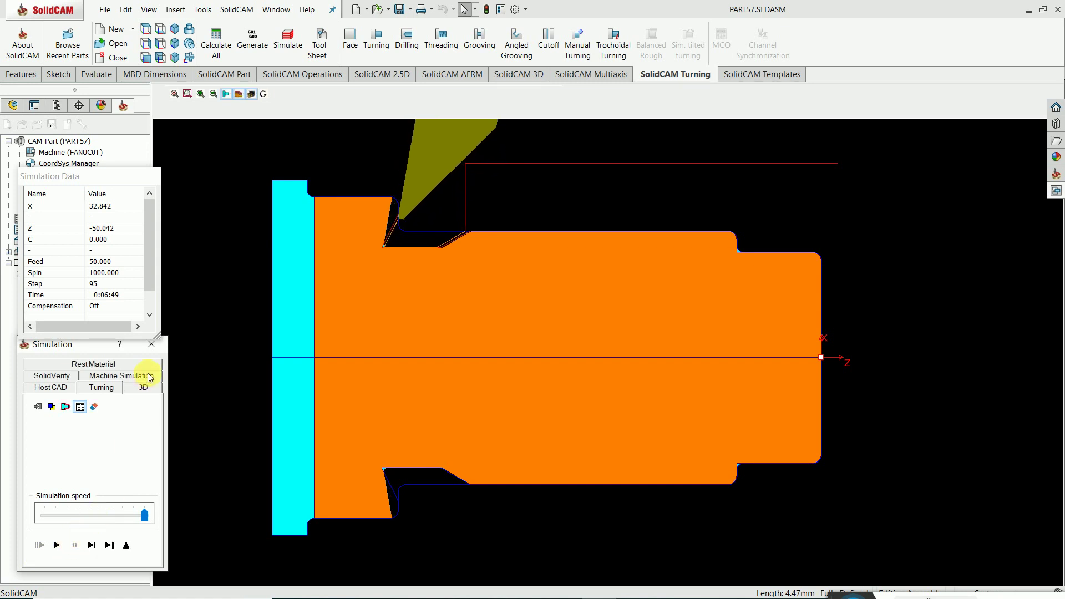
pyautogui.click(153, 345)
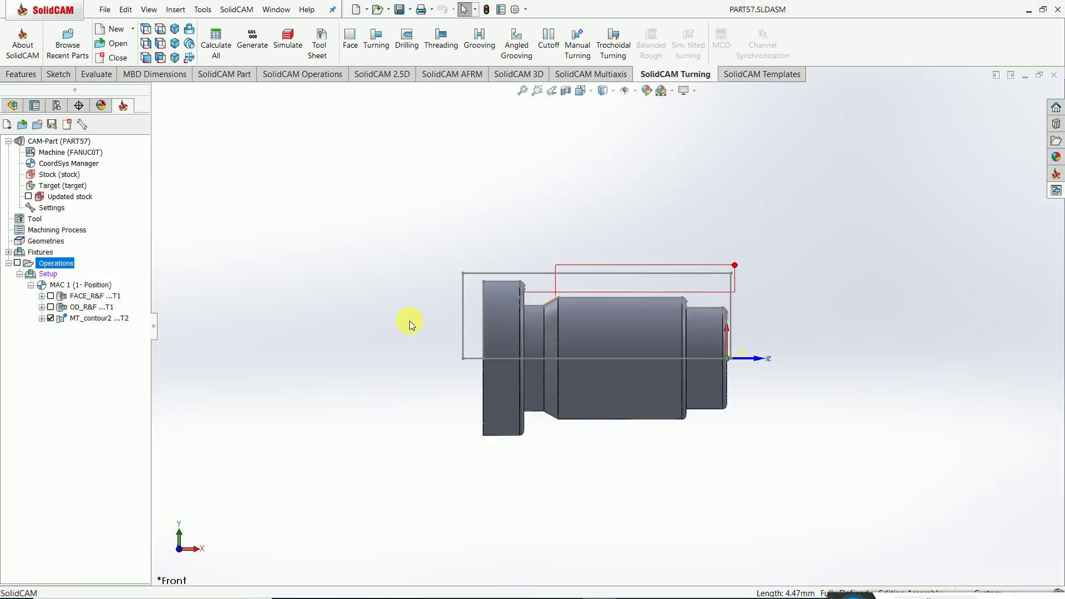
# - Hide the manual turning toolpath and start a cutoff operation with a wireframe chain on the flange's back-face edge
pyautogui.click(51, 318)
pyautogui.press('f')
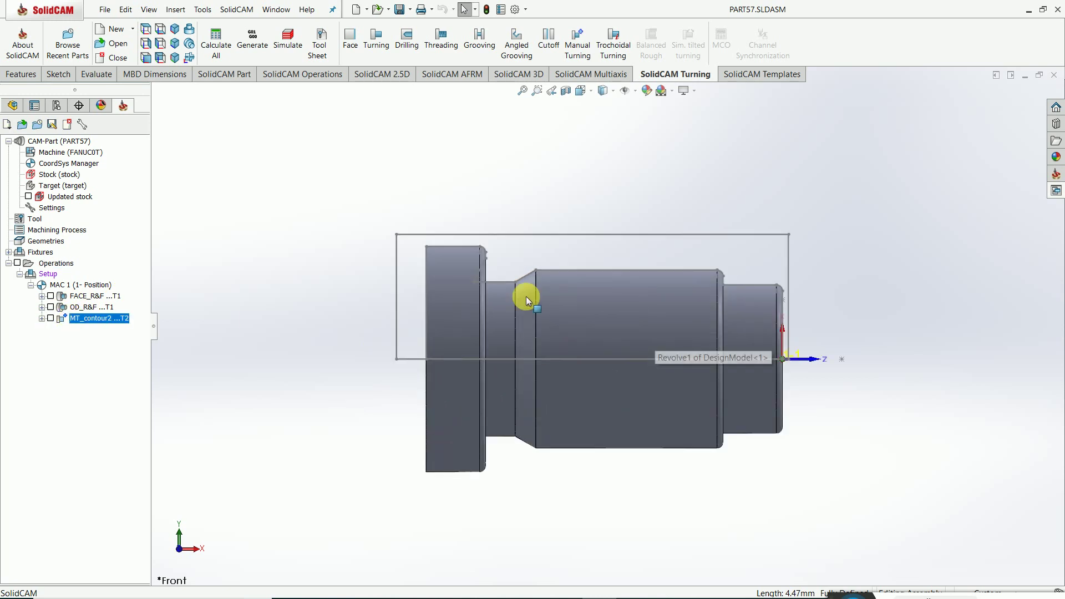
pyautogui.click(548, 49)
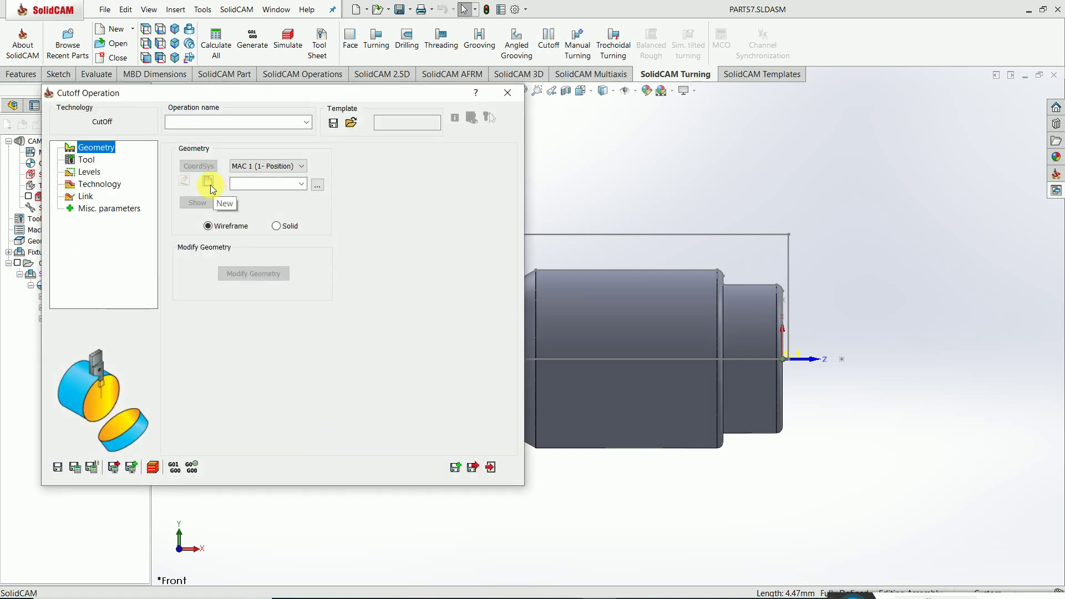
pyautogui.click(208, 181)
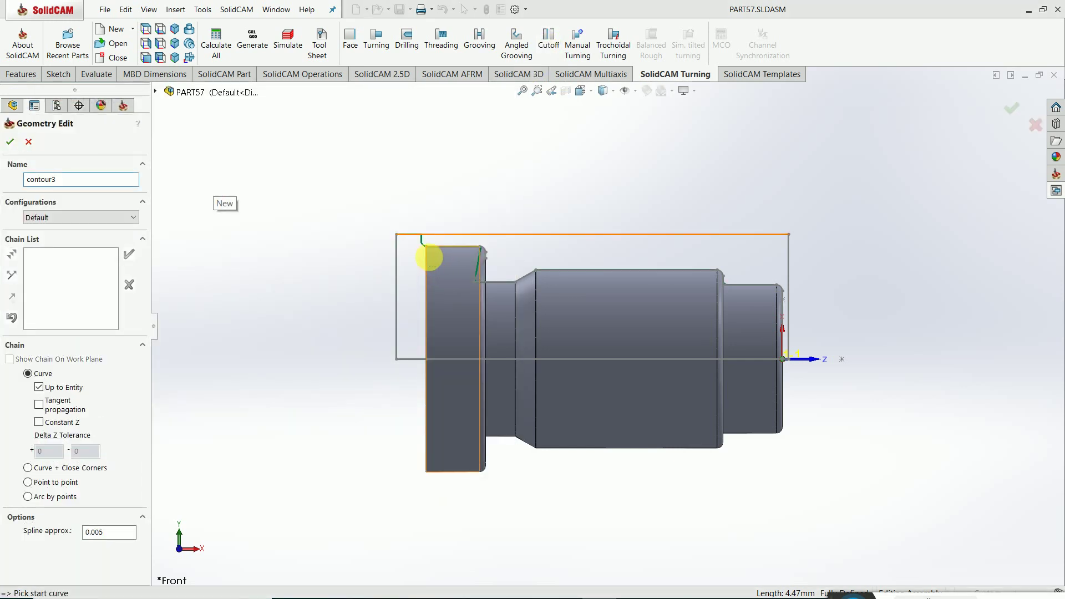
pyautogui.scroll(-3, 441, 266)
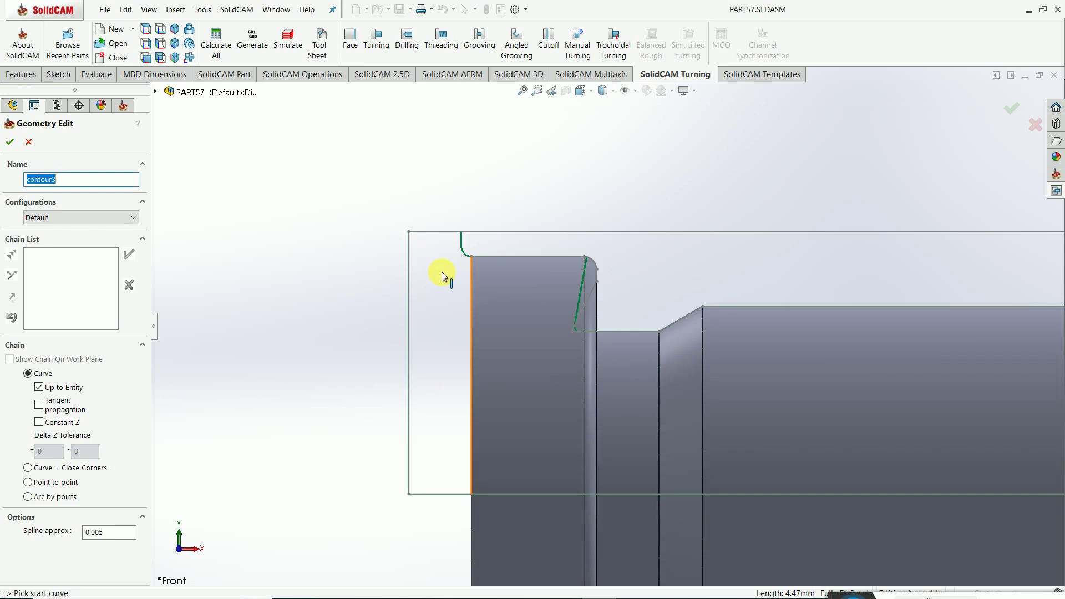
pyautogui.click(471, 272)
pyautogui.click(129, 254)
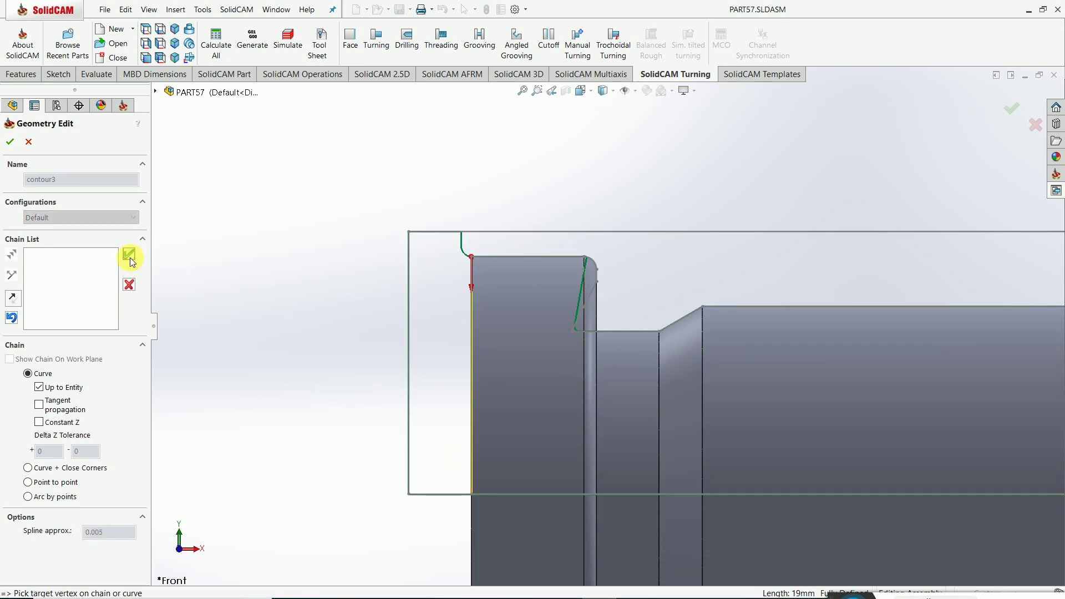
pyautogui.click(10, 143)
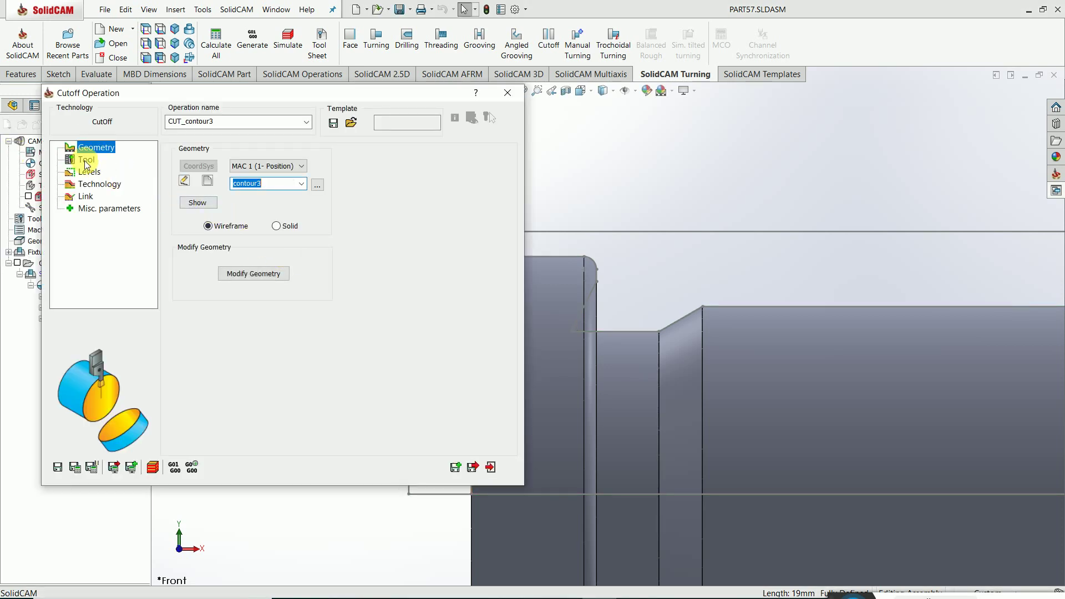
# - Open the cutoff geometry for modification and set the chain's tangential end extension distance to 0.5
pyautogui.click(86, 161)
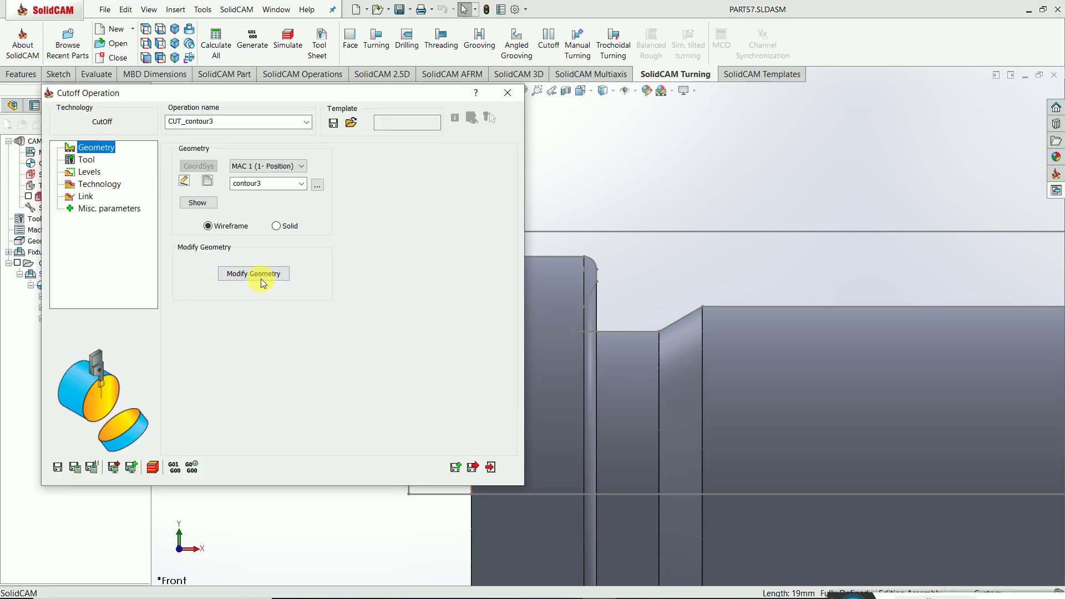
pyautogui.click(280, 278)
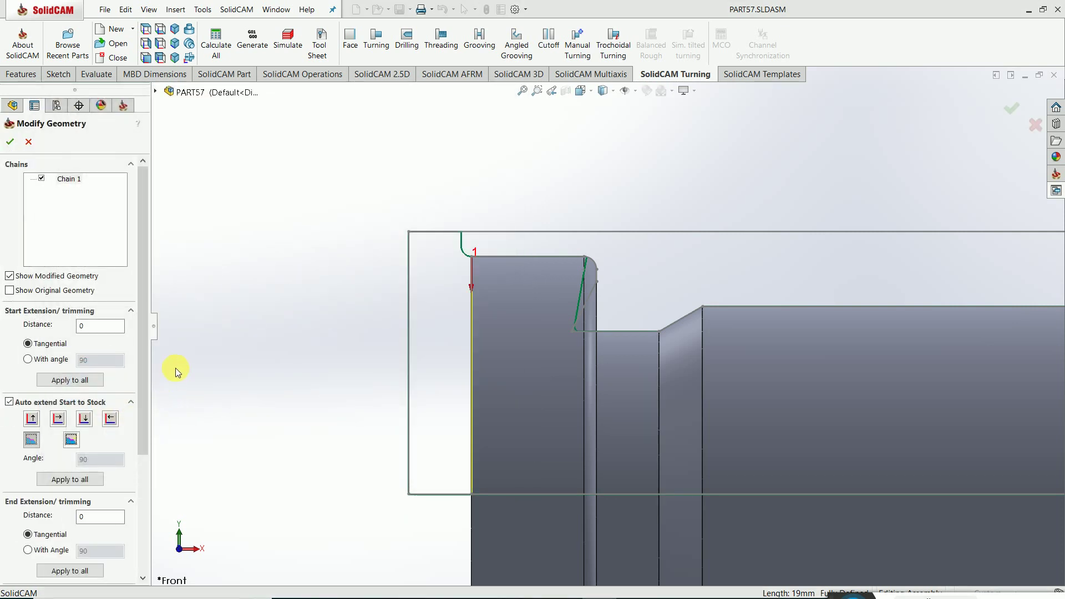
pyautogui.click(150, 387)
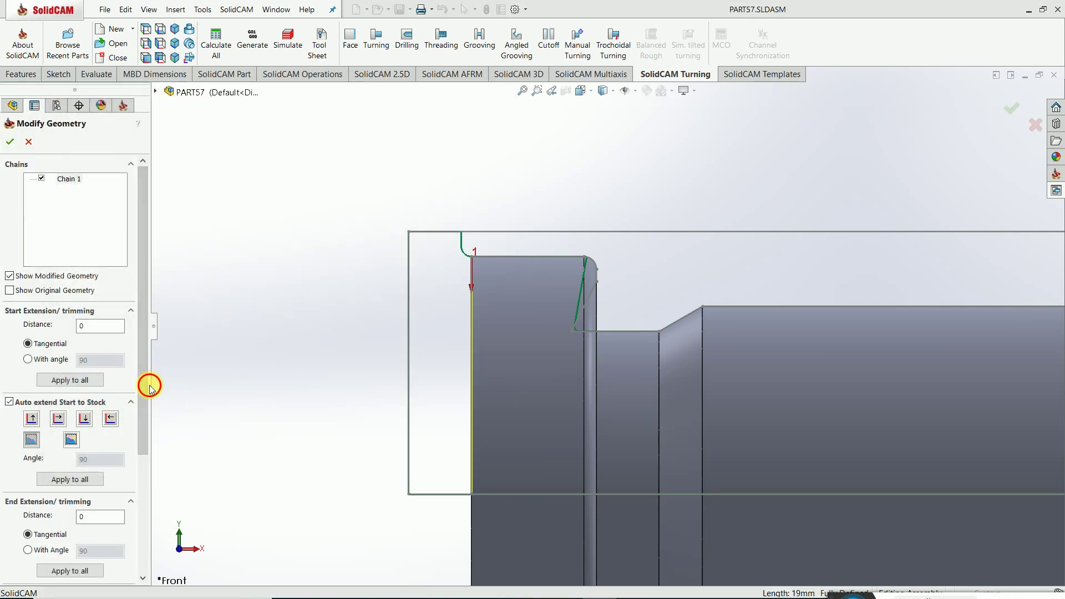
pyautogui.scroll(-2, 146, 434)
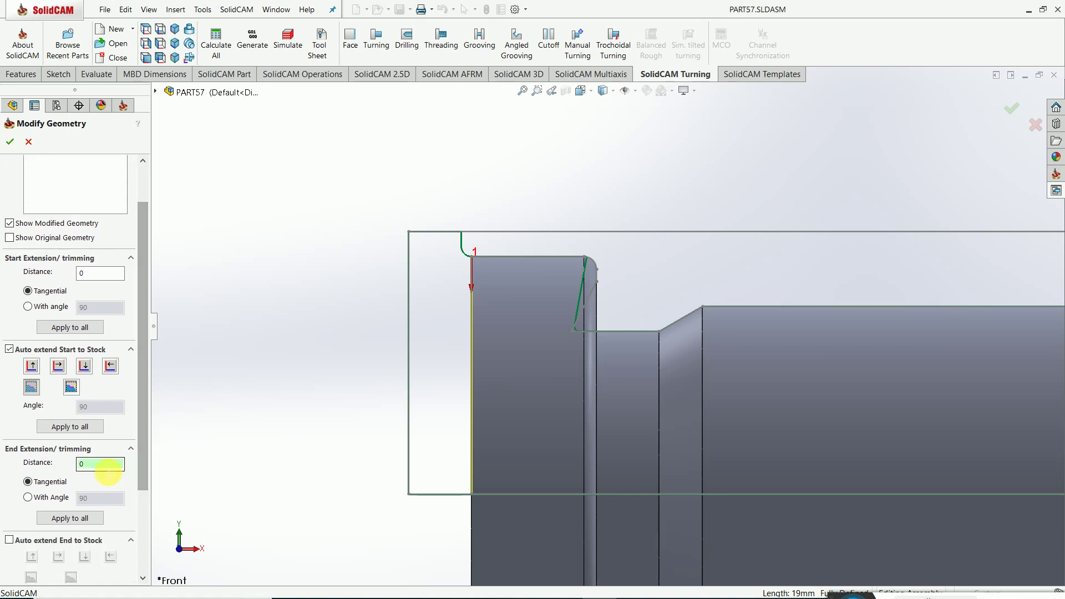
pyautogui.click(107, 469)
pyautogui.write('.')
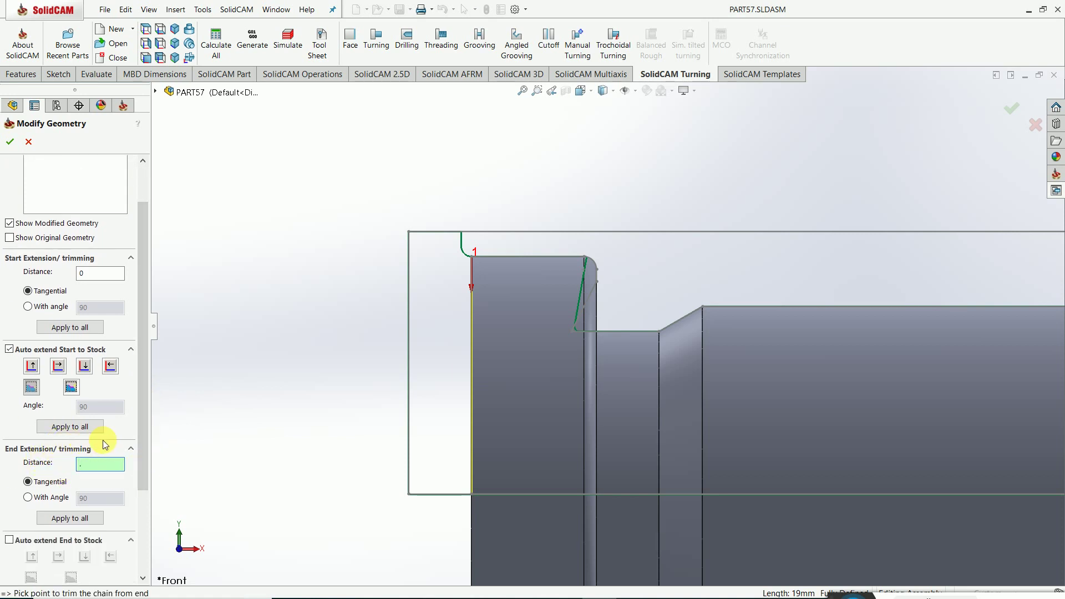
pyautogui.write('5')
pyautogui.click(101, 470)
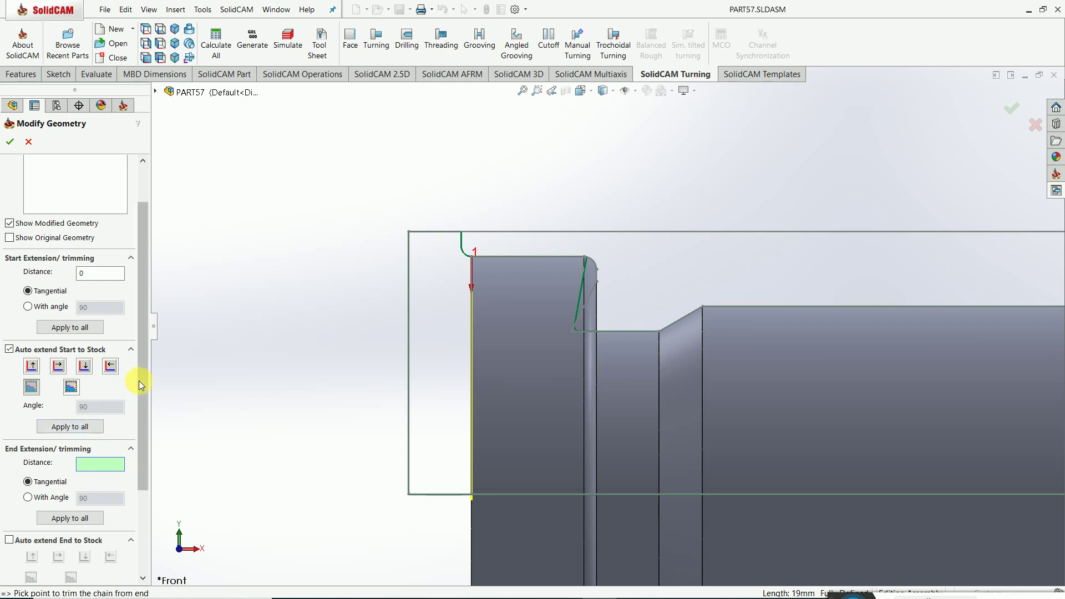
# - Set the cutoff chain's Z offset to 0.5 and accept the modified geometry
pyautogui.moveTo(141, 381); pyautogui.dragTo(143, 468)
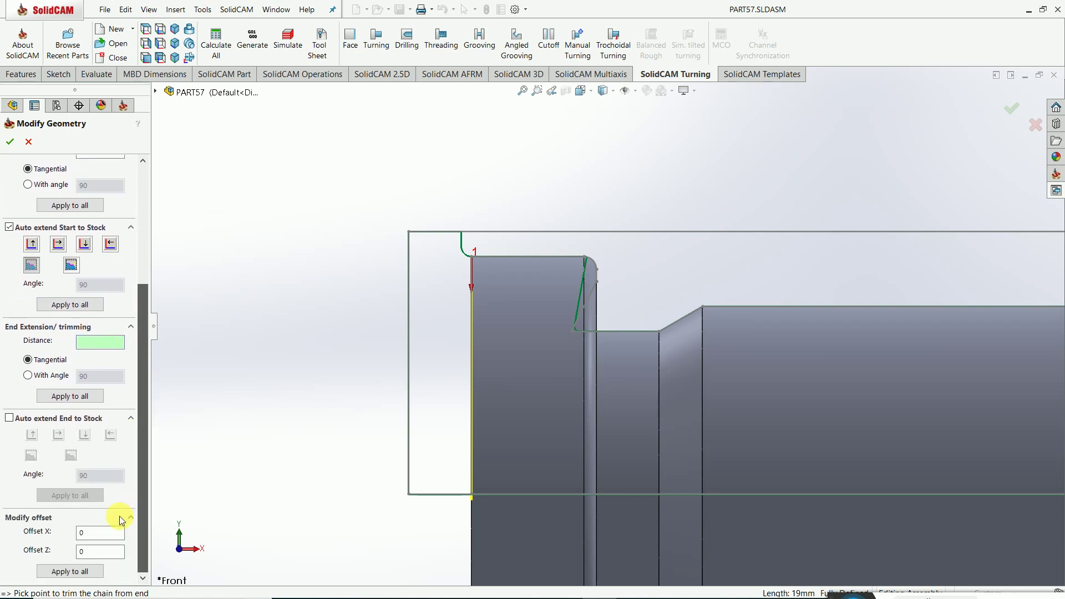
pyautogui.click(97, 553)
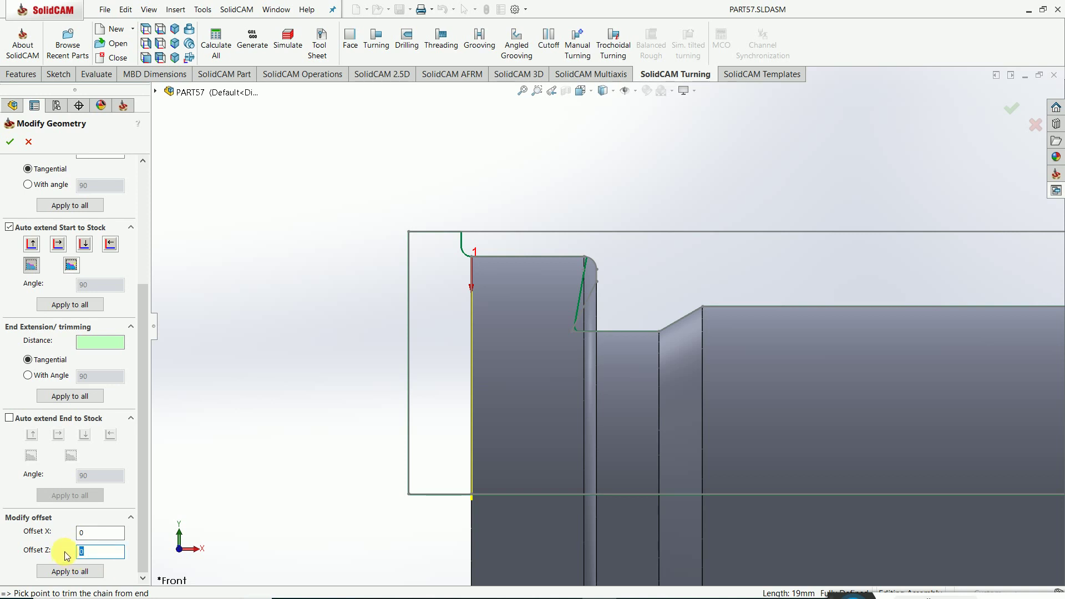
pyautogui.write('.5')
pyautogui.press('Return')
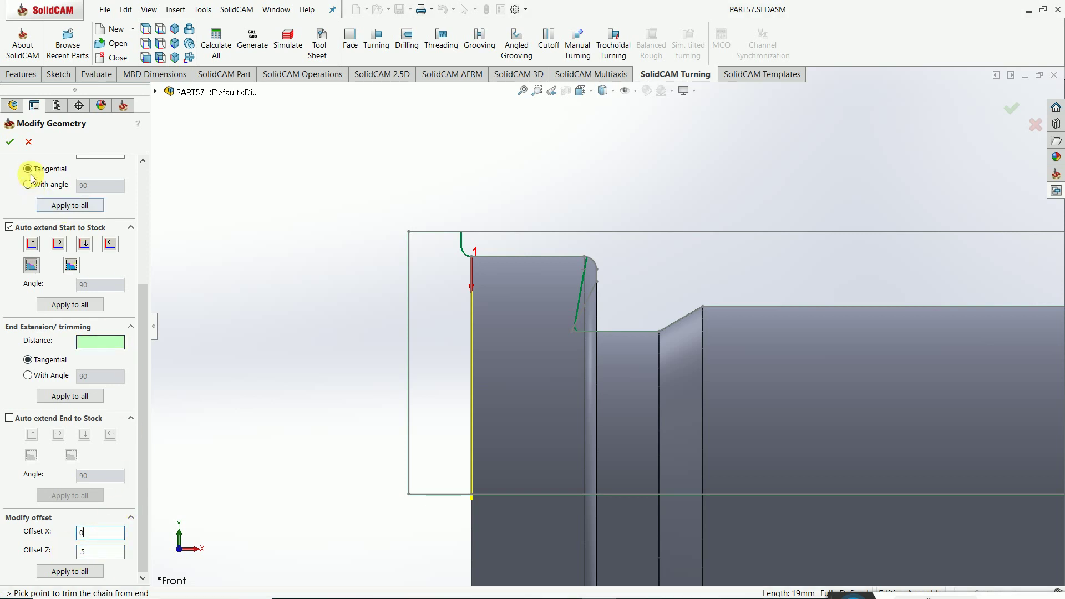
pyautogui.click(10, 141)
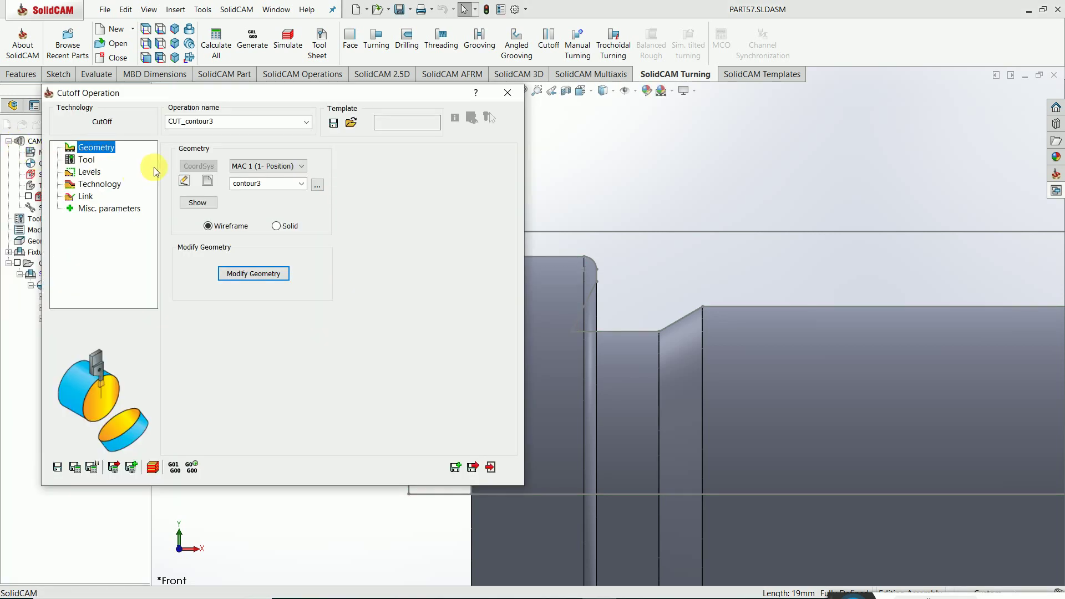
# - Add a new composite Ext. Grooving tool to the turret for the cutoff operation
pyautogui.click(104, 160)
pyautogui.click(252, 372)
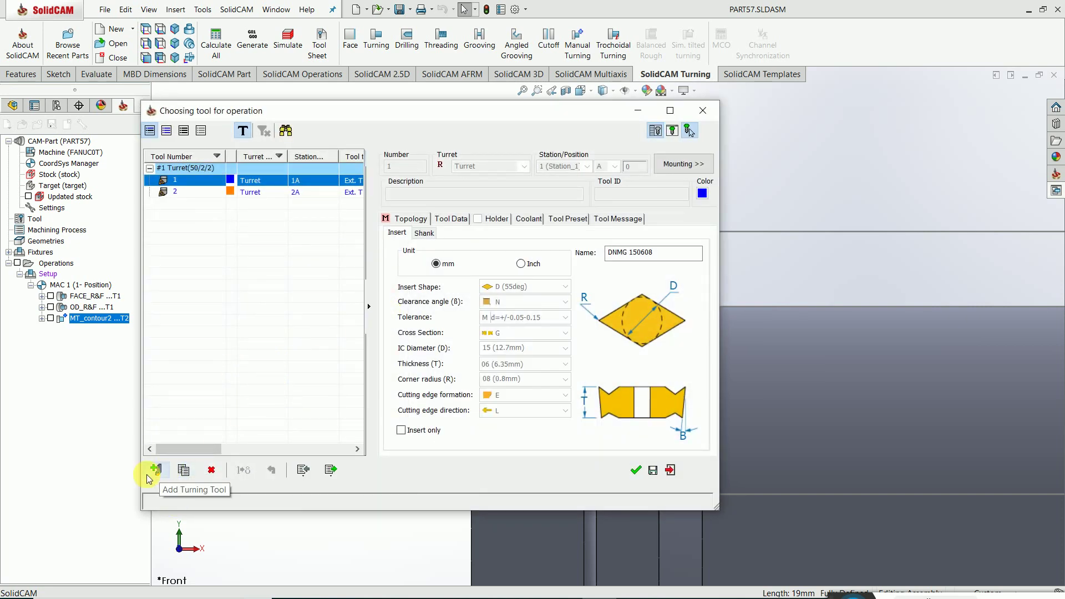
pyautogui.click(157, 470)
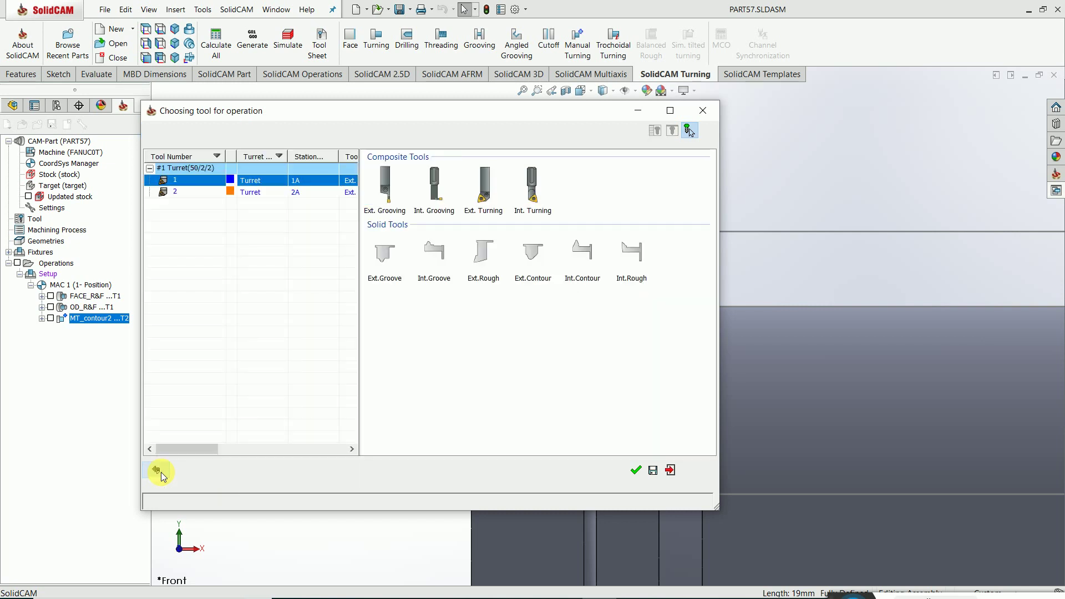
pyautogui.click(390, 203)
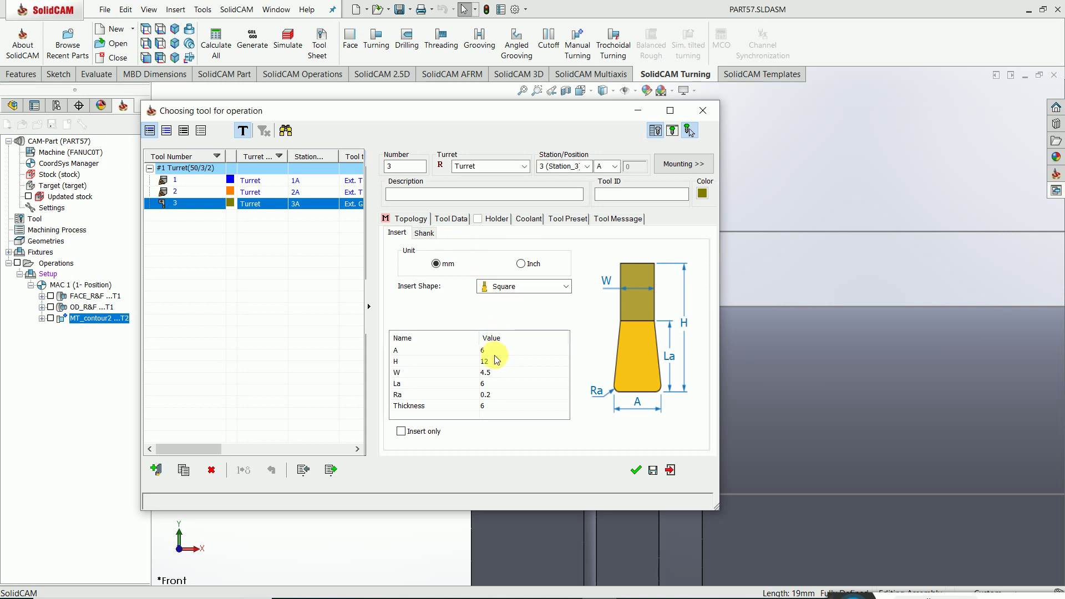
# - Set the grooving tool shank's cutting direction to L and its dimension N to 30
pyautogui.click(424, 232)
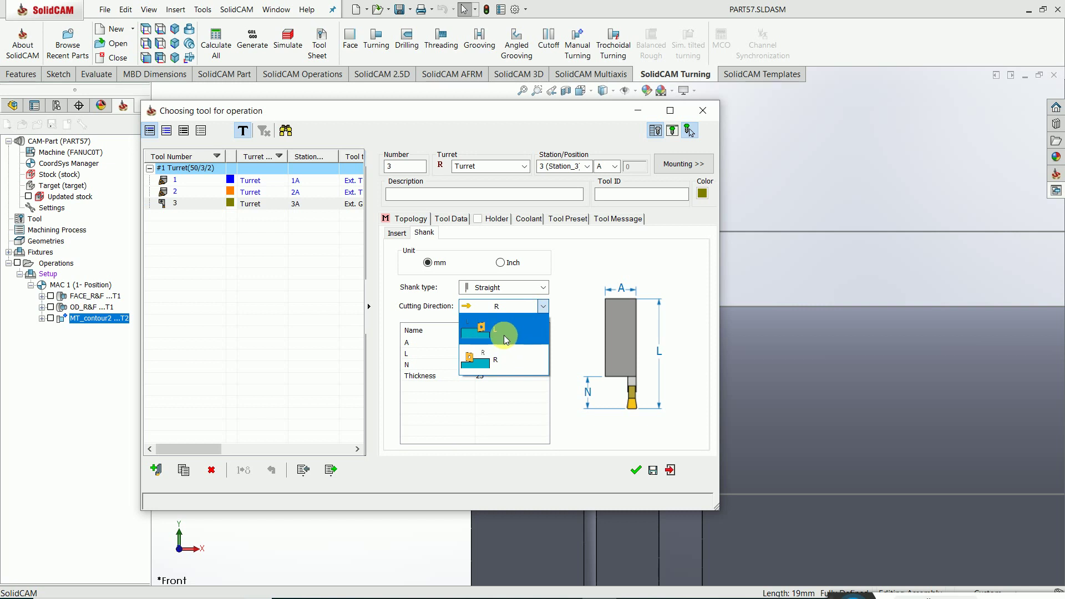
pyautogui.click(504, 335)
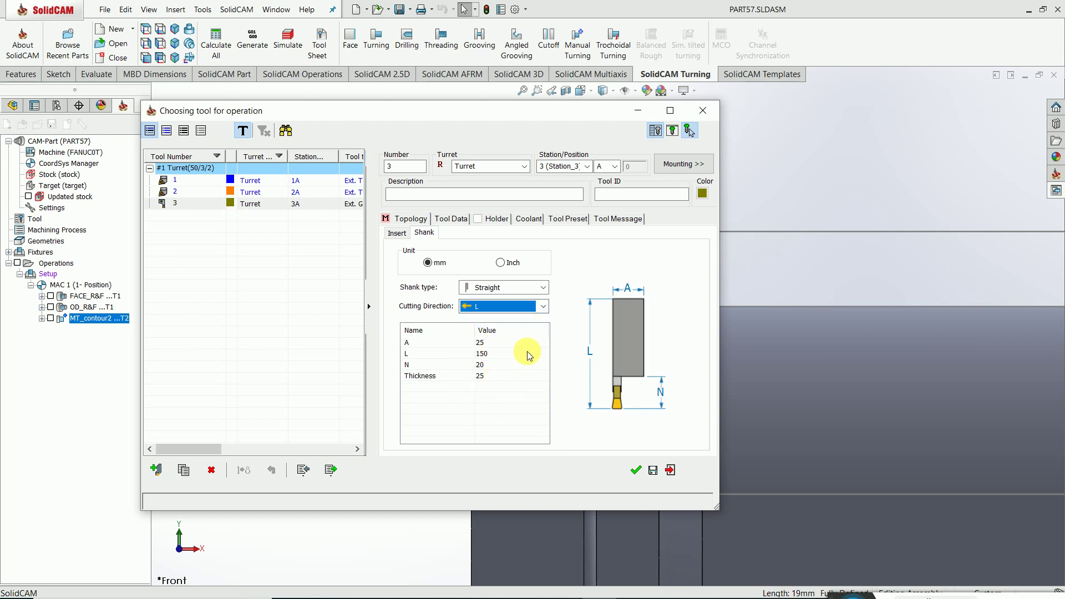
pyautogui.click(482, 365)
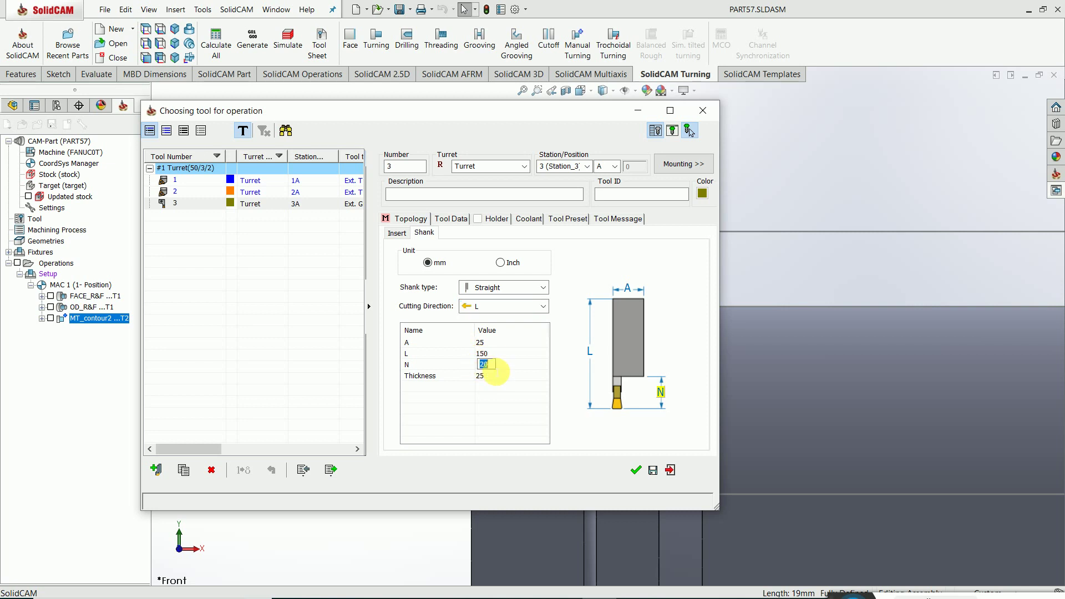
pyautogui.click(483, 377)
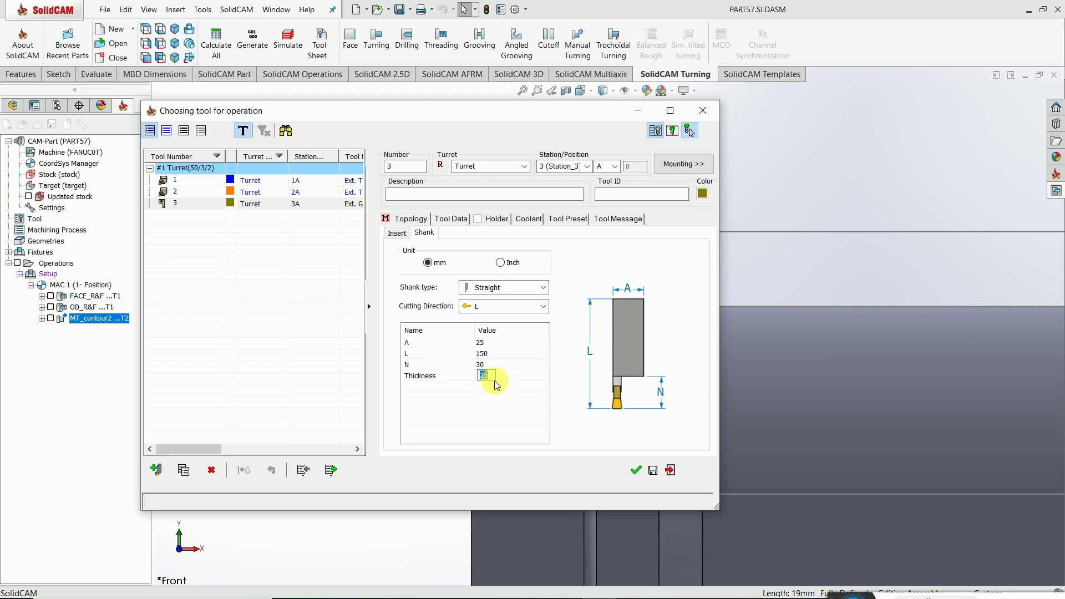
pyautogui.click(483, 343)
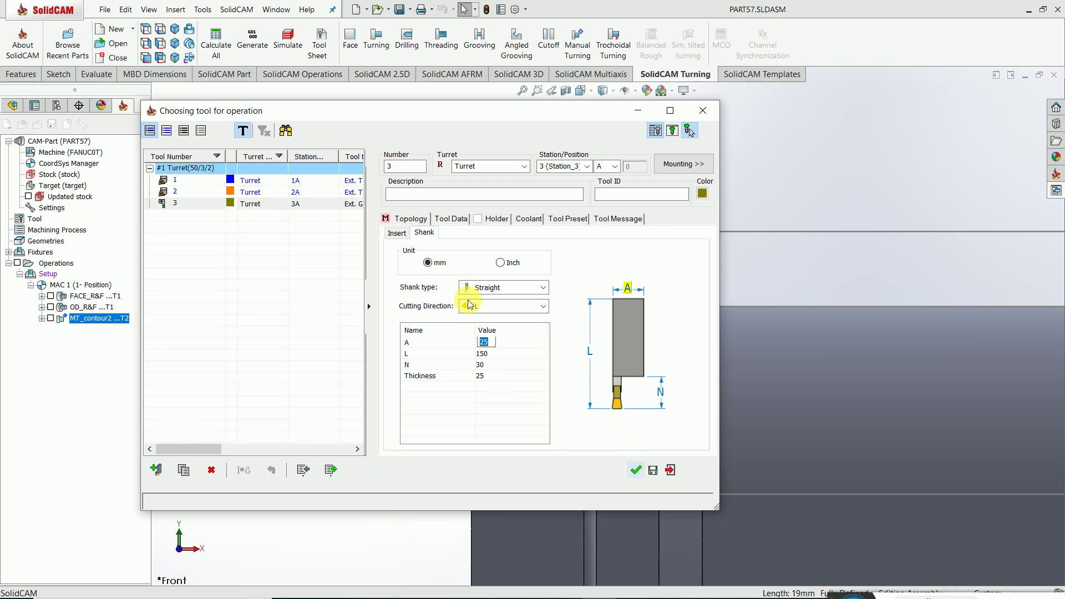
# - Set the grooving insert's A and La dimensions to 2 and accept the tool for the cutoff operation
pyautogui.click(407, 234)
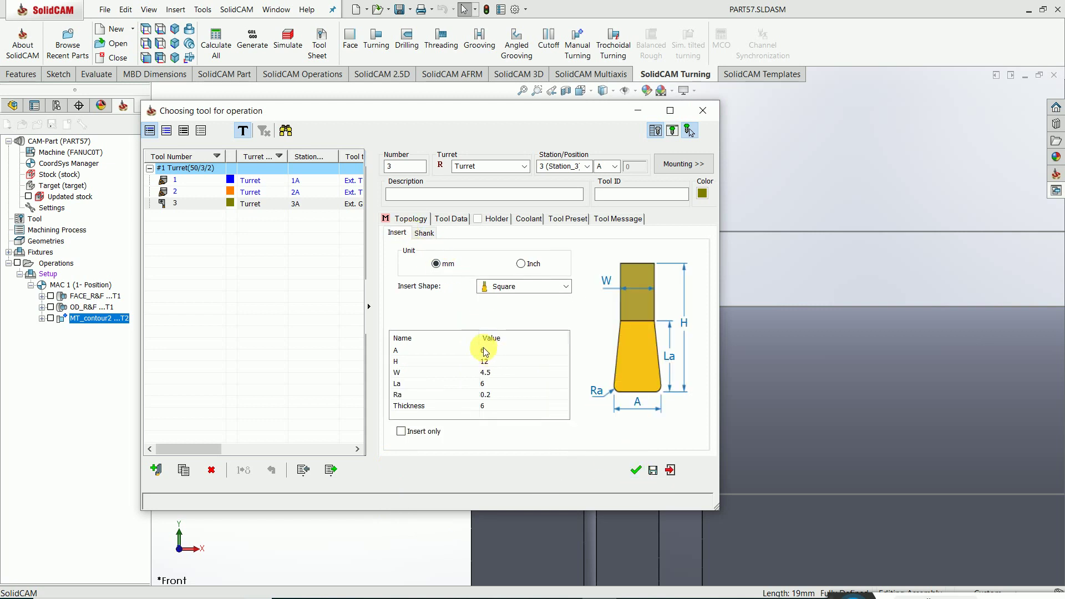
pyautogui.click(491, 384)
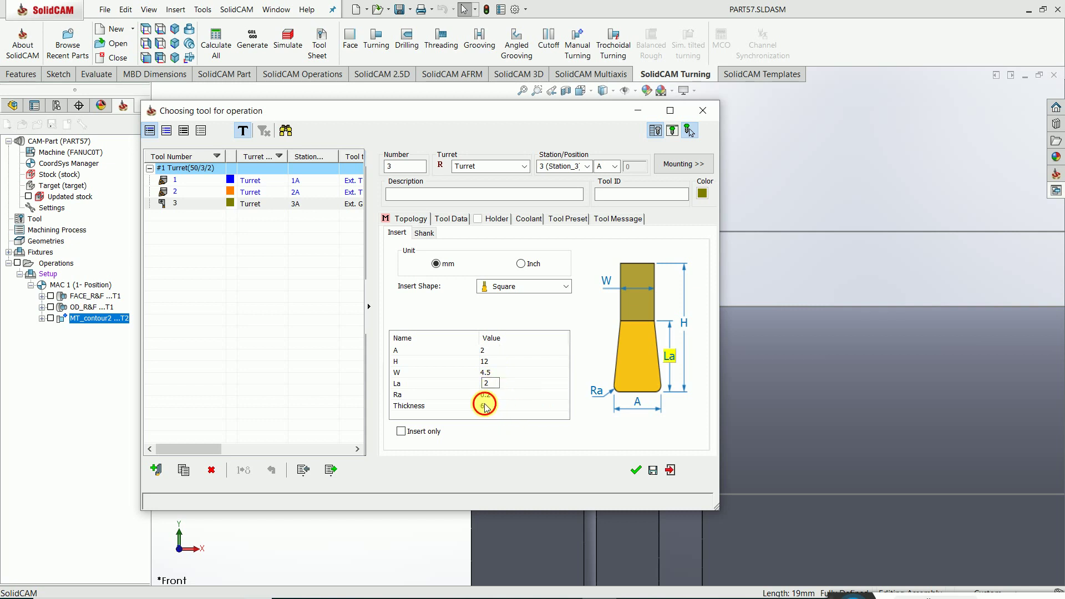
pyautogui.click(638, 471)
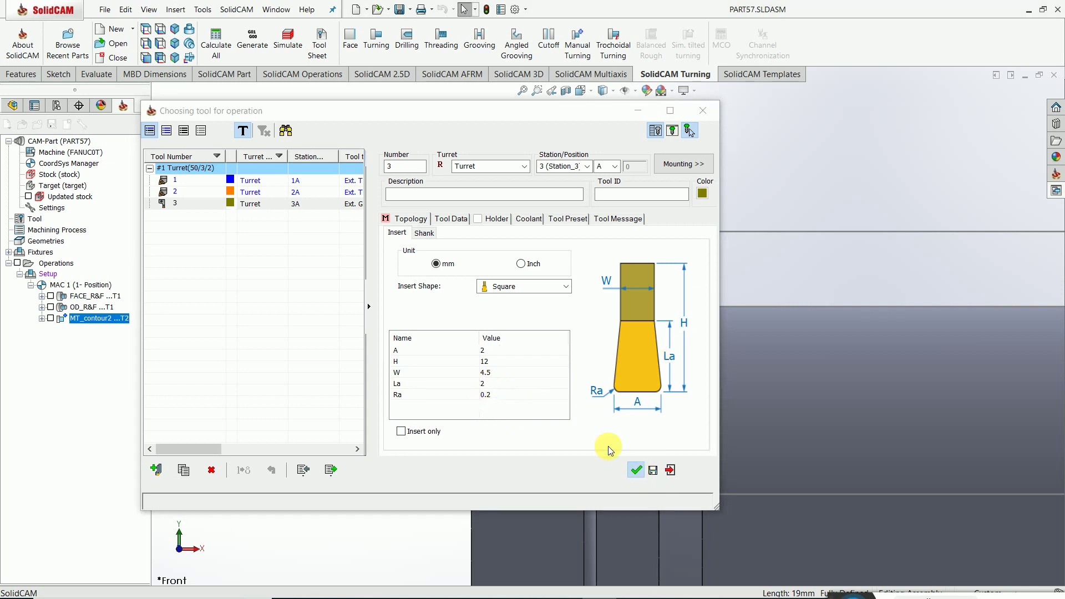
# - Switch the cutoff spin rate to V (m/min) and set it to 120
pyautogui.click(203, 158)
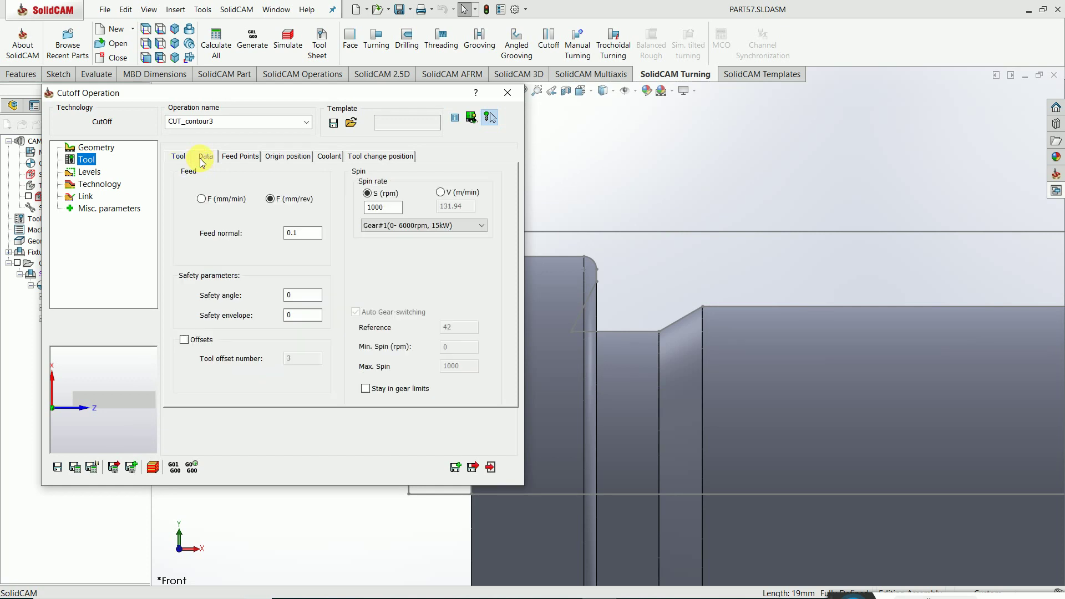
pyautogui.click(444, 197)
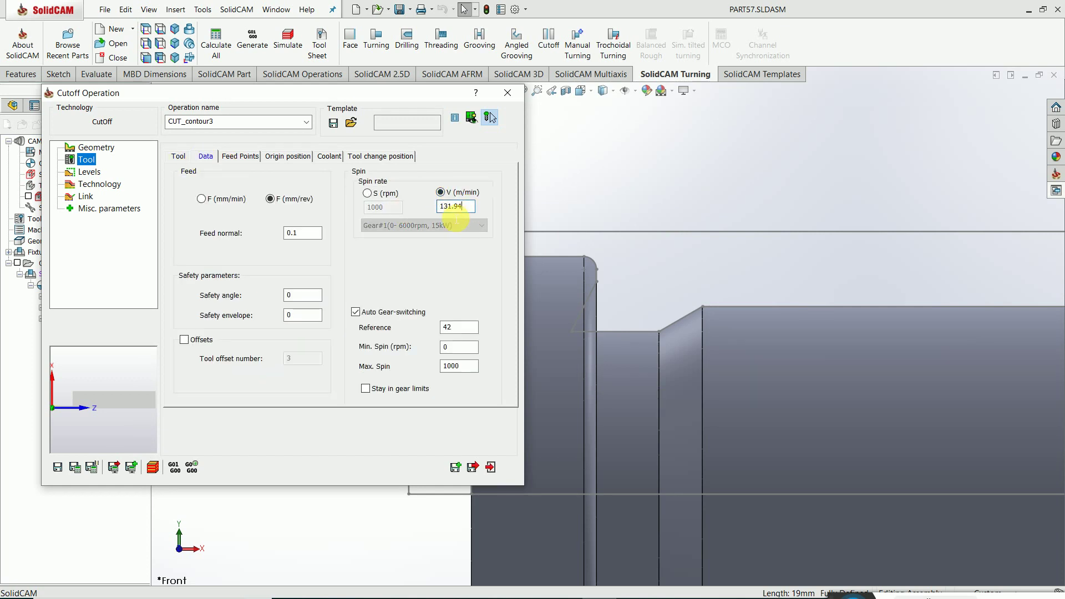
pyautogui.doubleClick(456, 207)
pyautogui.write('120')
# - Try the Right tool side in the cutoff technology settings
pyautogui.click(96, 174)
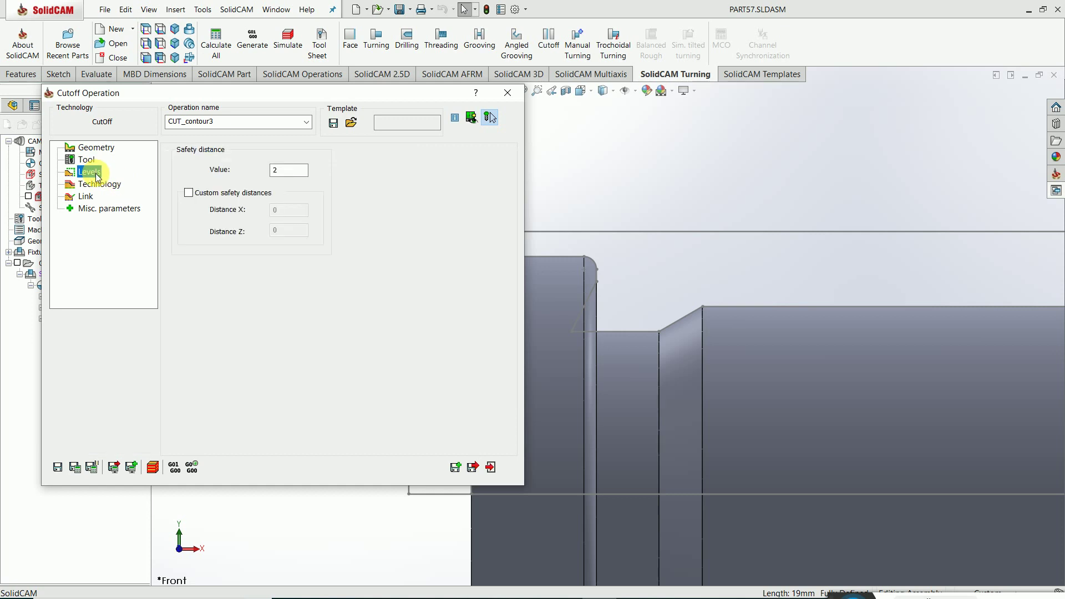
pyautogui.click(95, 186)
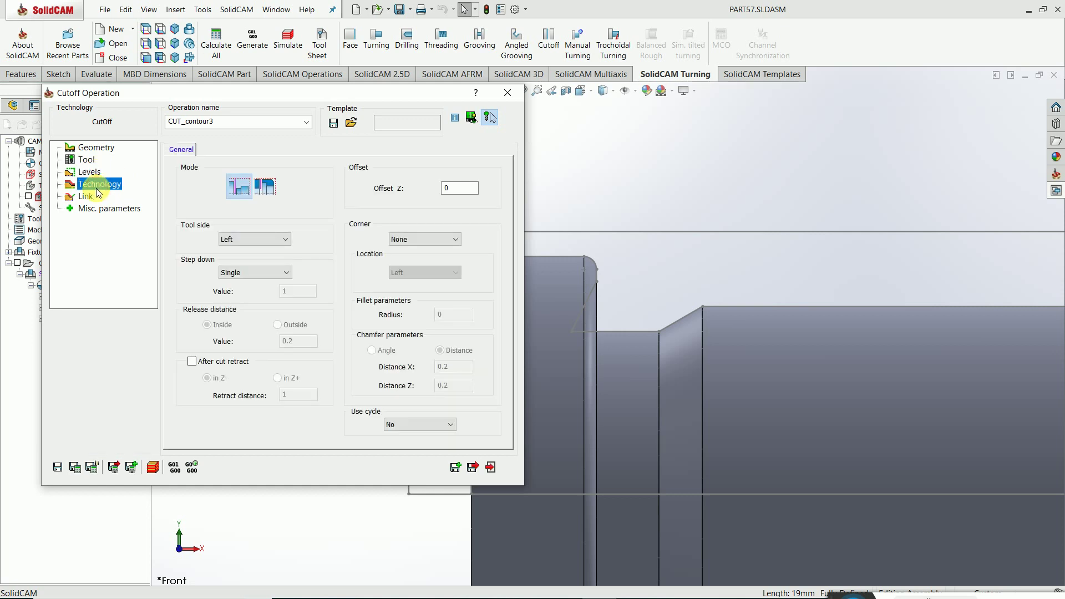
pyautogui.click(268, 241)
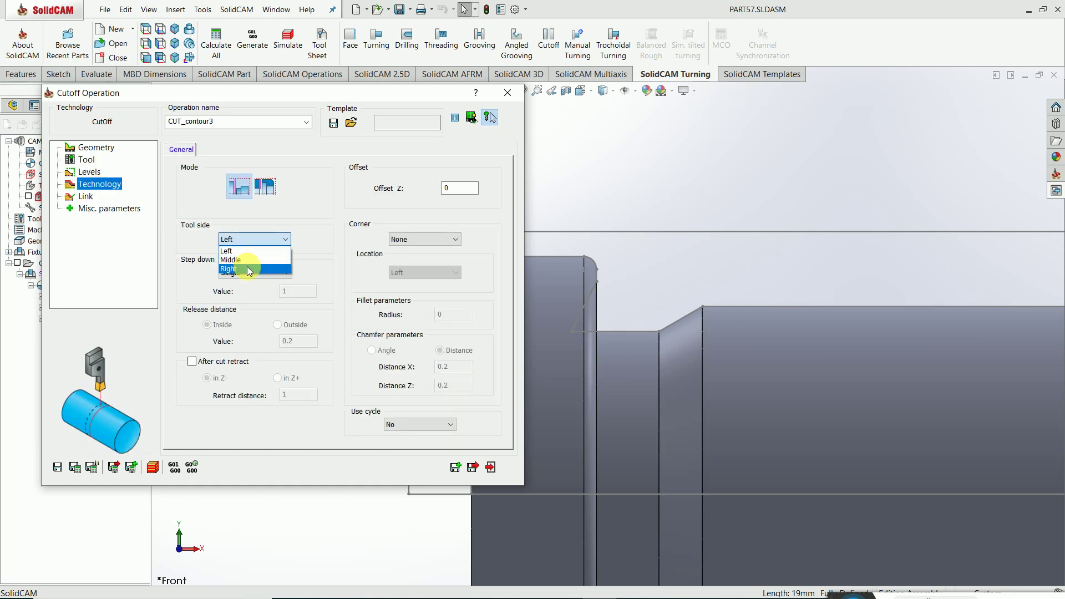
pyautogui.click(247, 267)
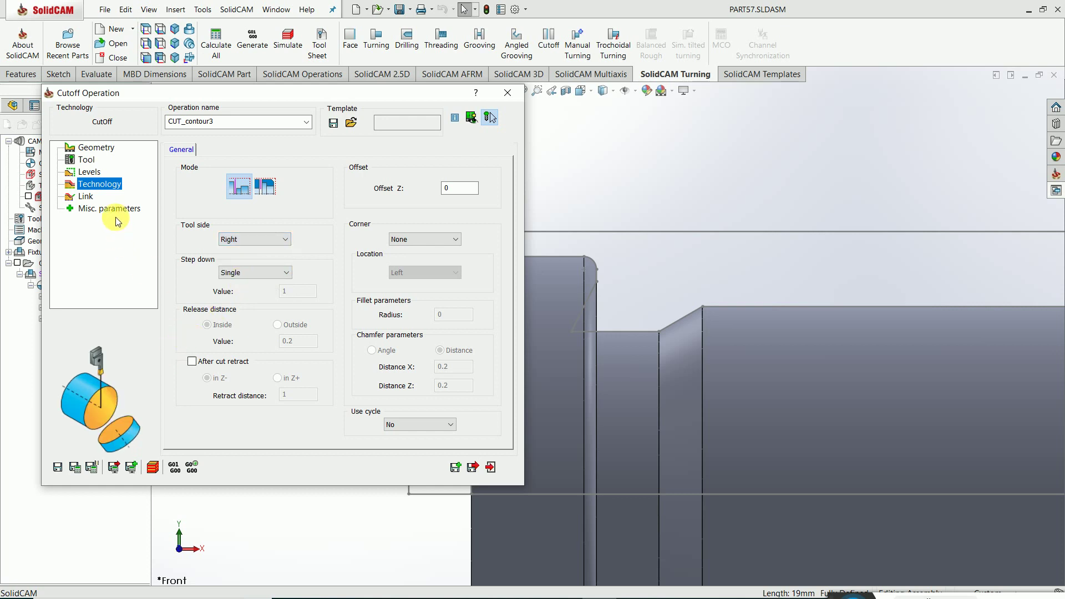
pyautogui.click(258, 243)
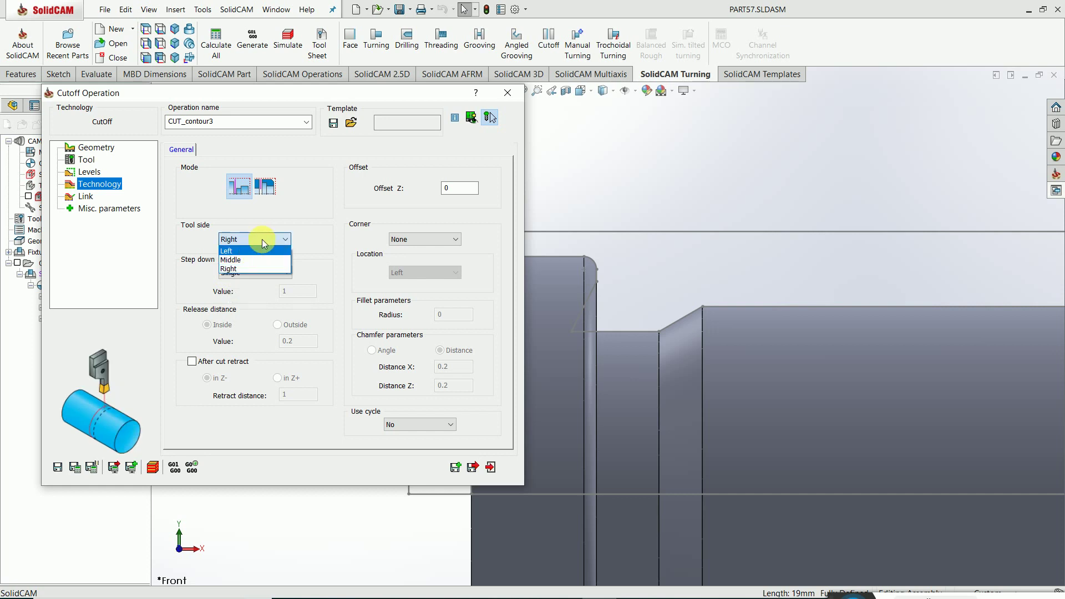
pyautogui.click(262, 239)
# - Set the cutoff step down to Constant with a value of 1 and save and calculate the operation
pyautogui.click(258, 271)
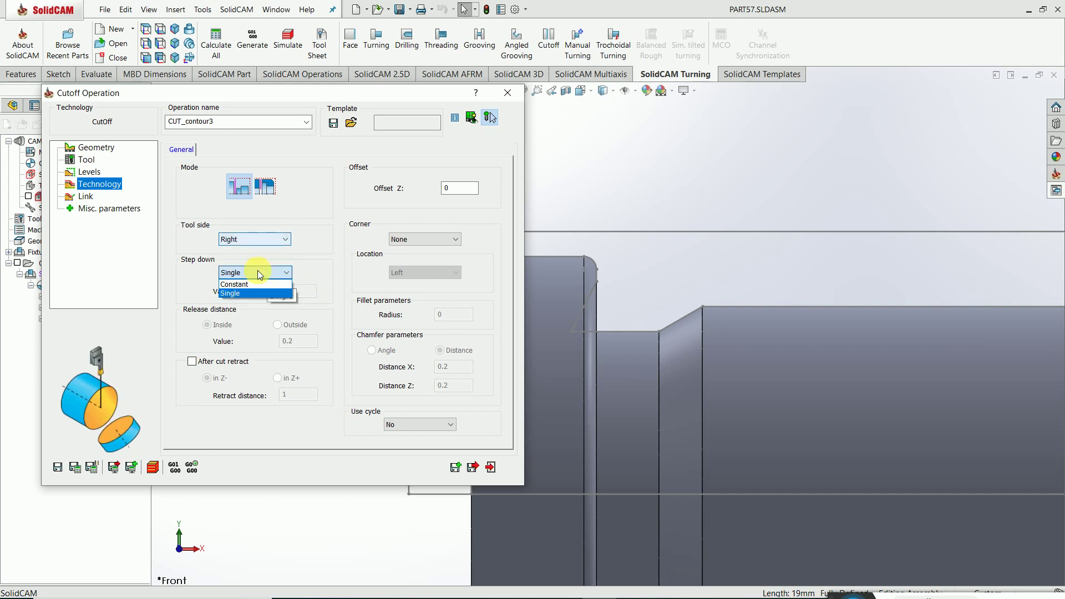
pyautogui.click(246, 284)
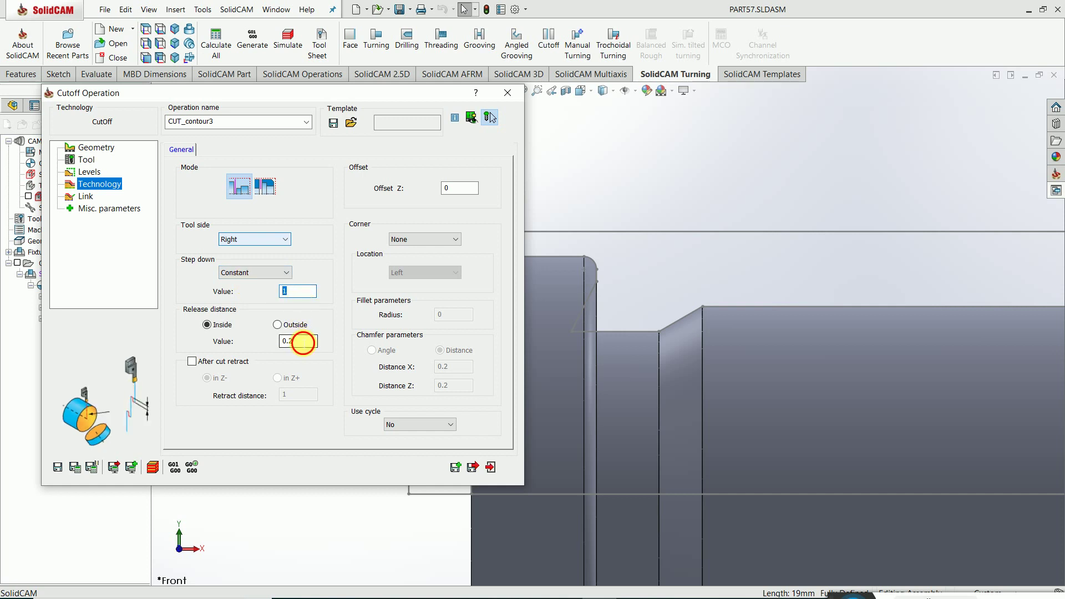
pyautogui.moveTo(303, 343); pyautogui.dragTo(280, 341)
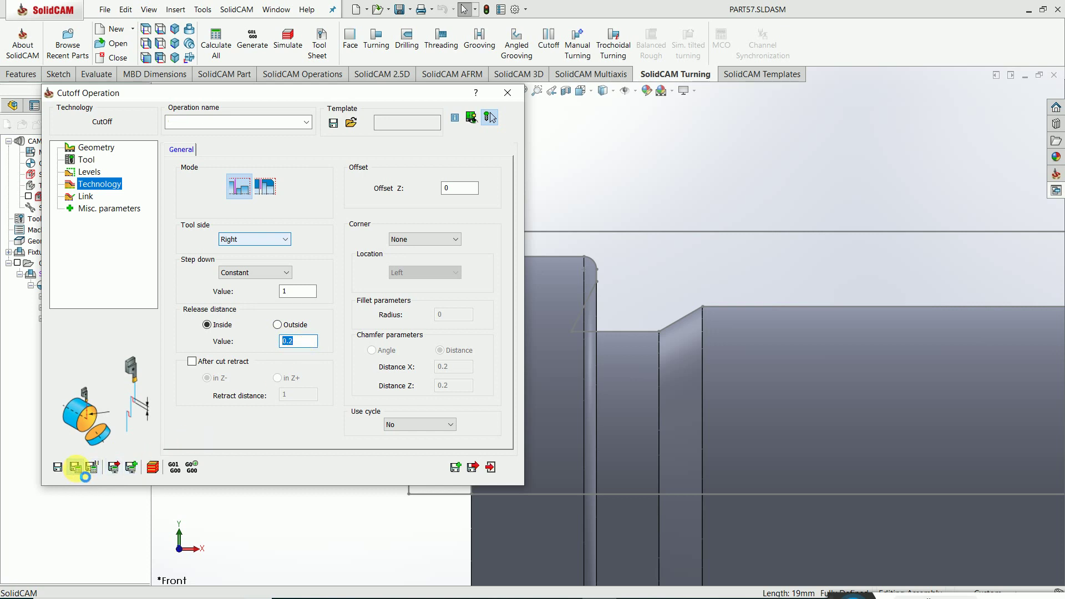
pyautogui.click(232, 274)
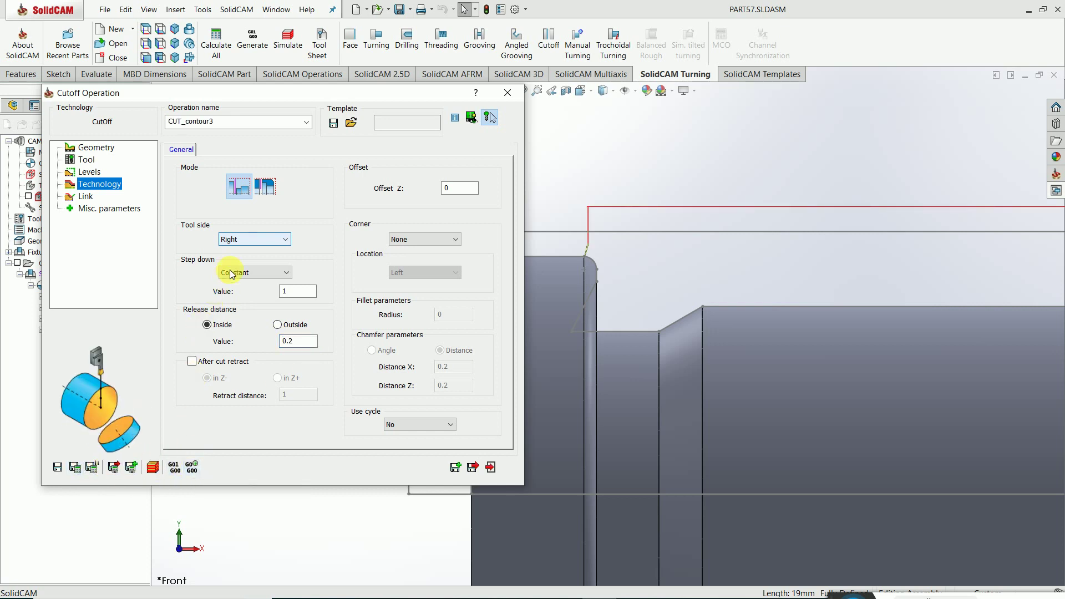
# - Change the cutoff tool side to Left, save and calculate, and check the toolpath and tool on the model
pyautogui.click(250, 240)
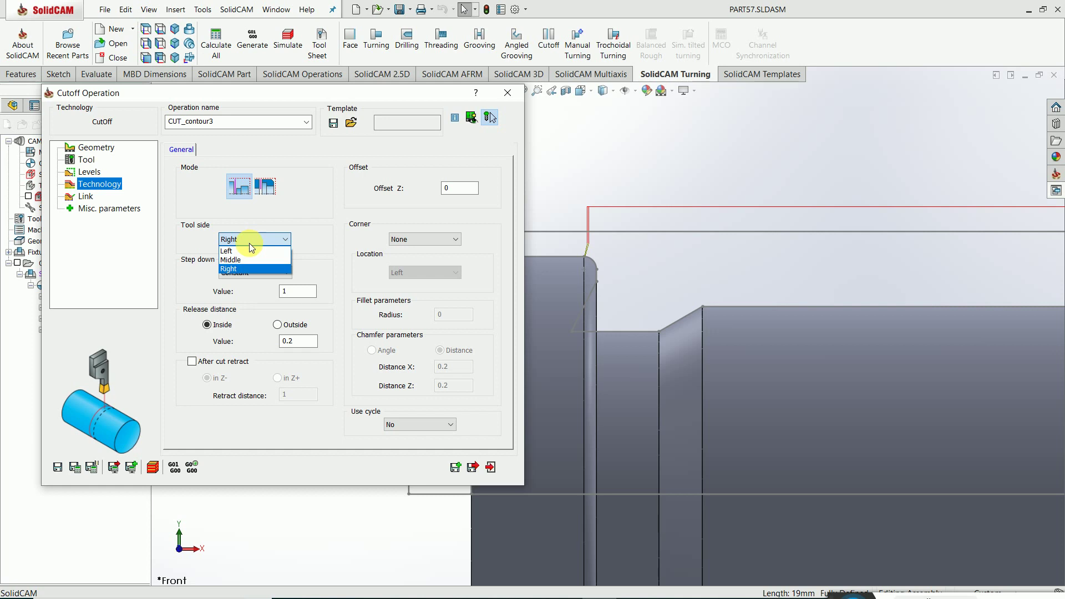
pyautogui.click(245, 251)
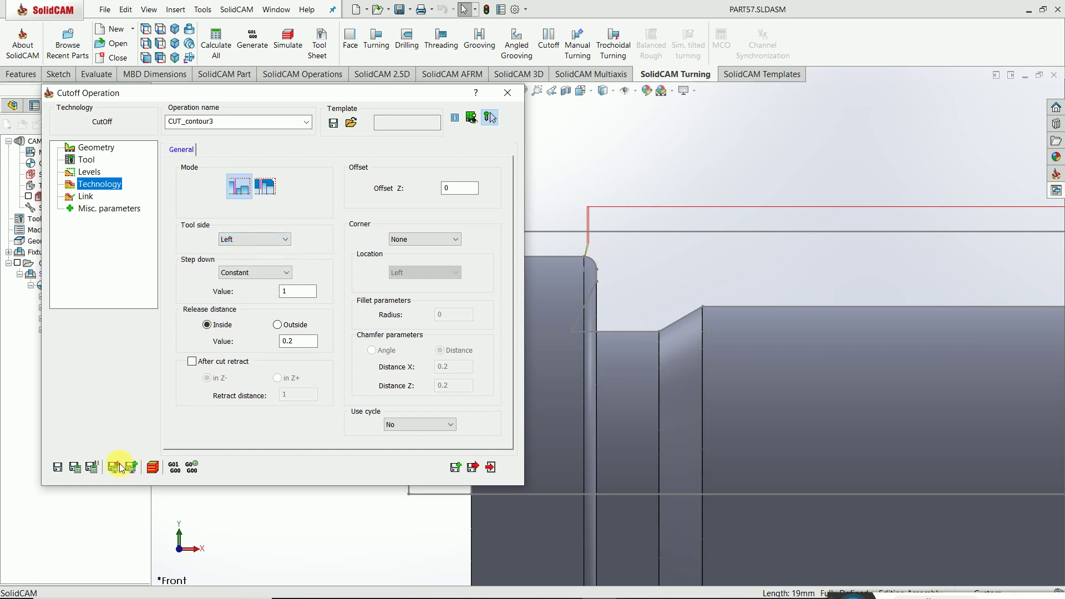
pyautogui.click(76, 469)
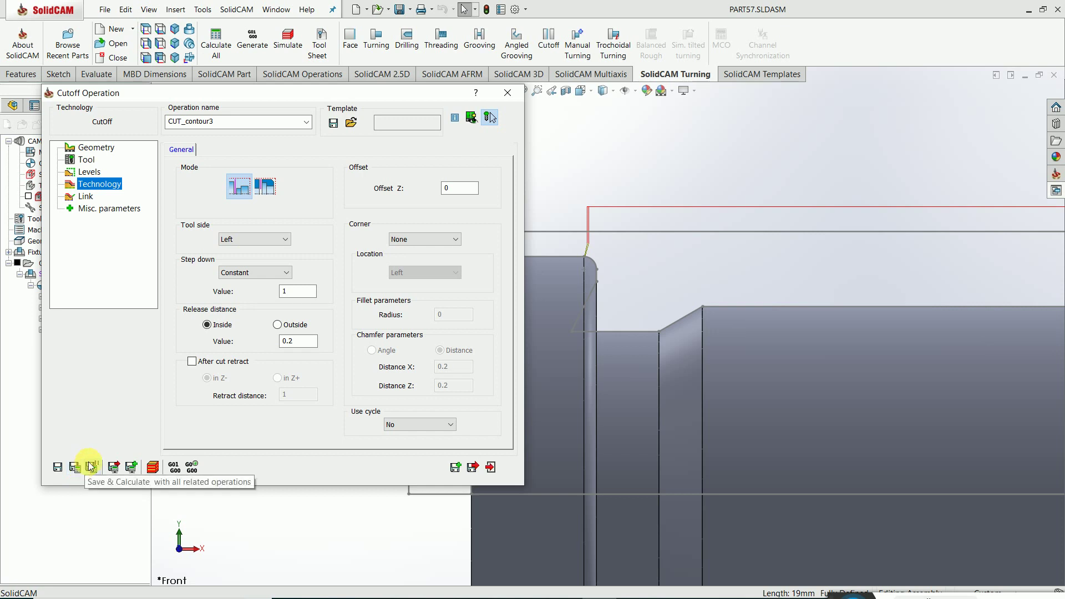
pyautogui.doubleClick(245, 95)
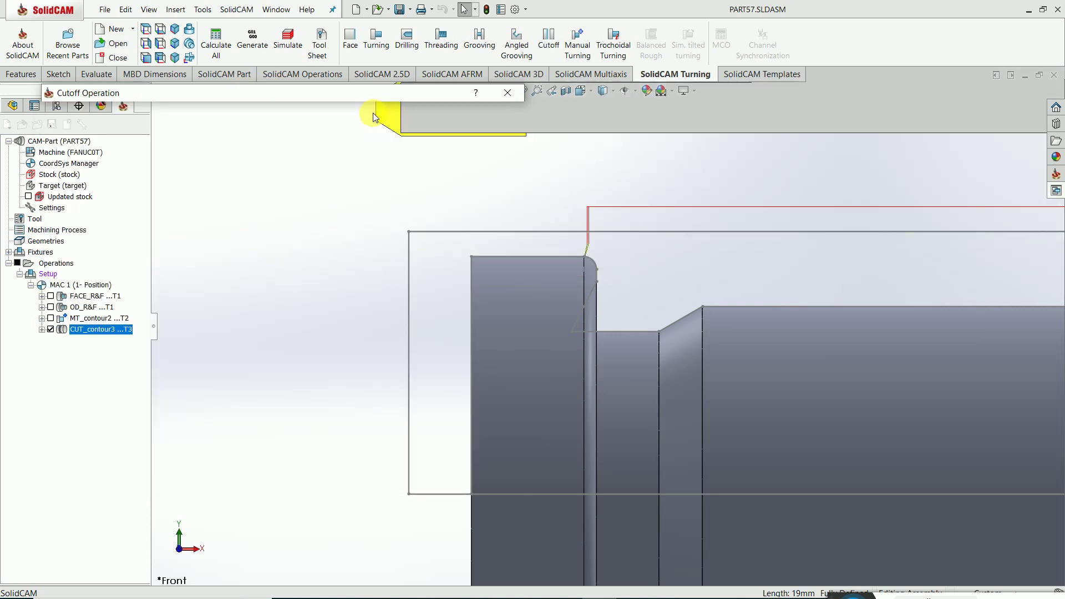
pyautogui.doubleClick(368, 96)
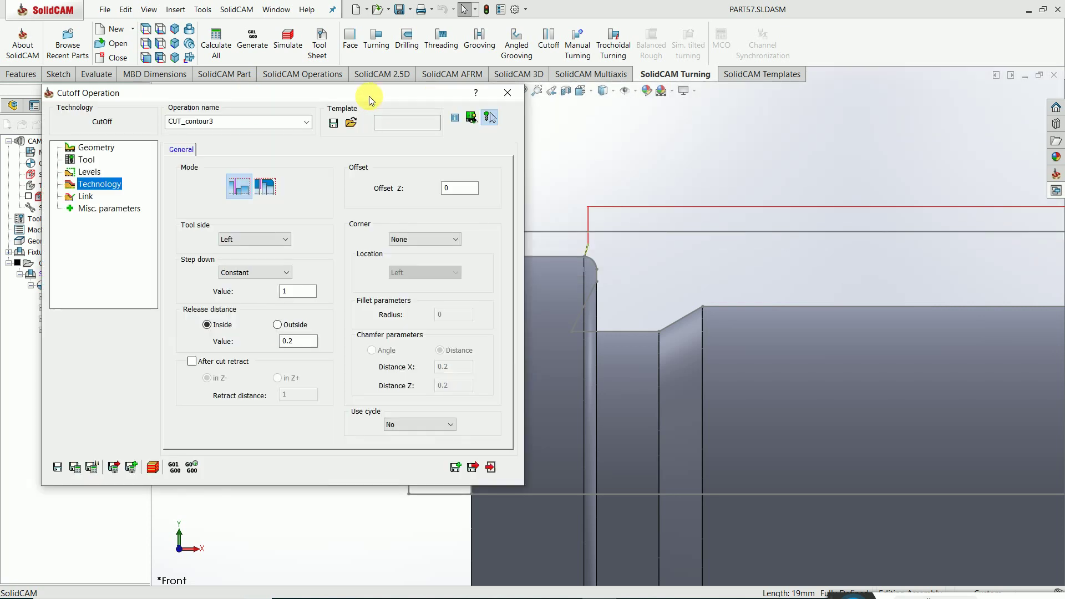
# - Reopen the cutoff tool's mounting settings and change the grooving tool's mounting orientation to X+
pyautogui.click(86, 160)
pyautogui.click(179, 156)
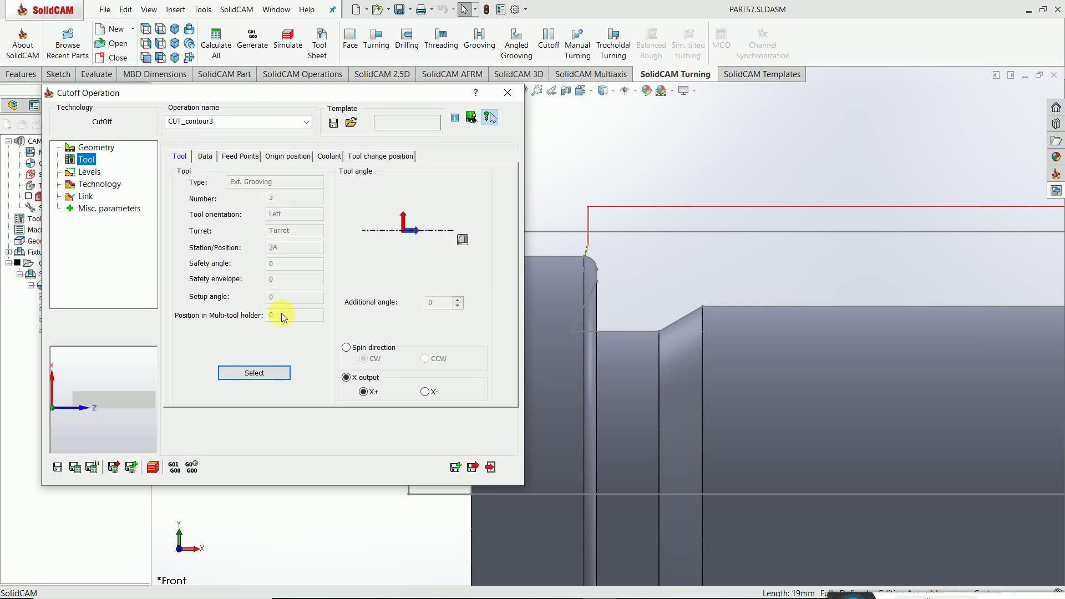
pyautogui.click(252, 374)
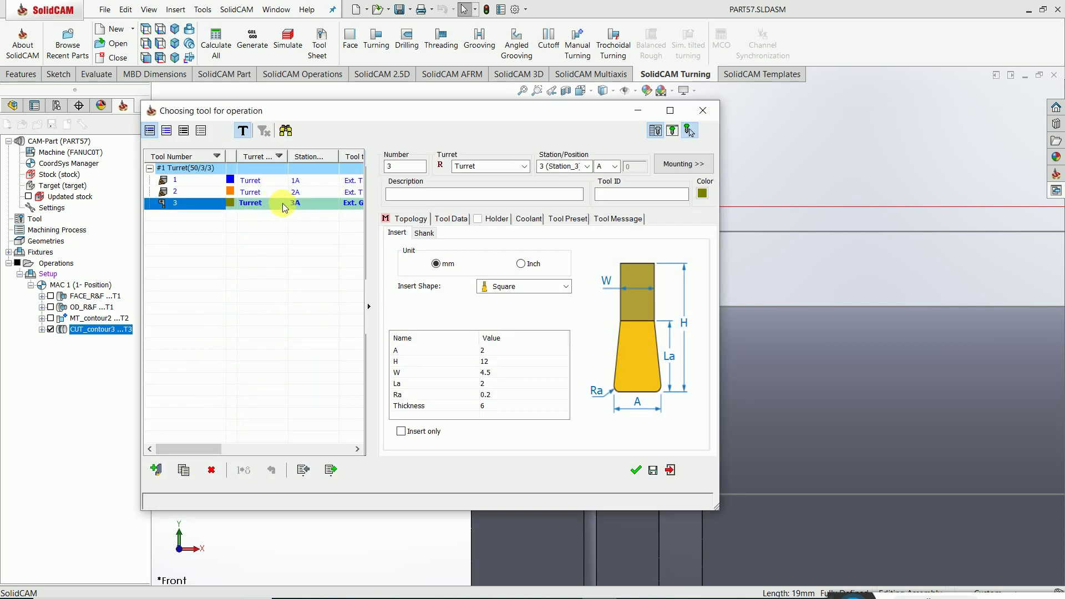
pyautogui.click(683, 164)
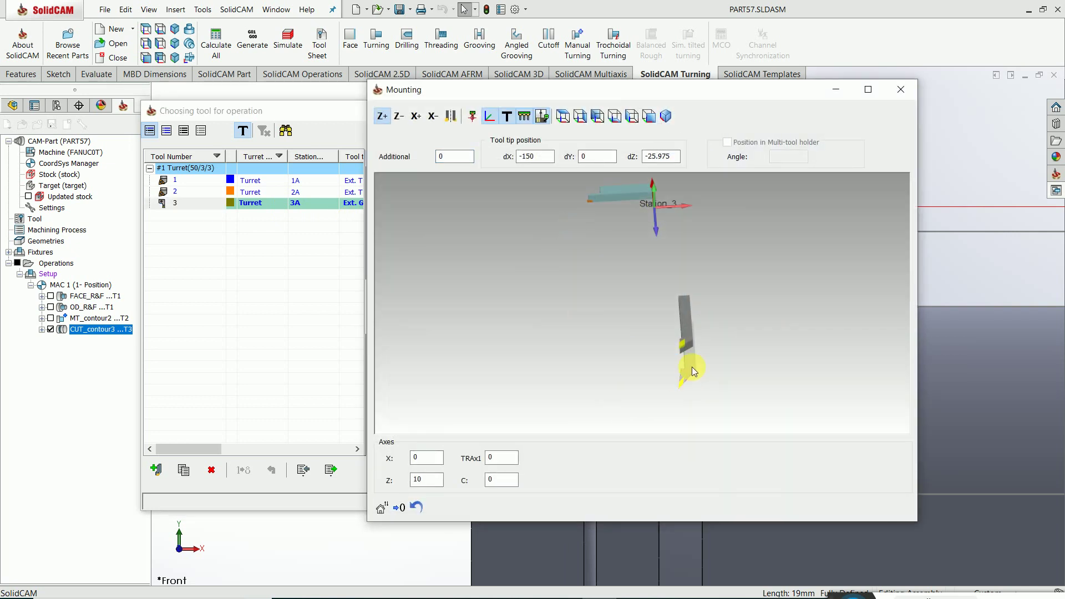
pyautogui.moveTo(627, 202); pyautogui.dragTo(785, 325, button='middle')
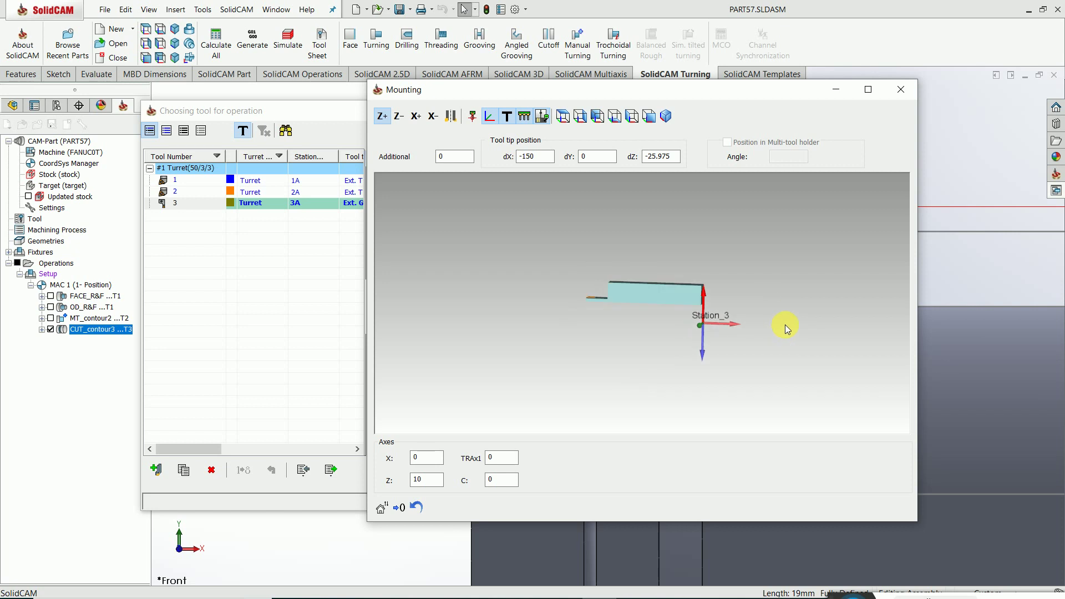
pyautogui.click(449, 116)
pyautogui.click(415, 116)
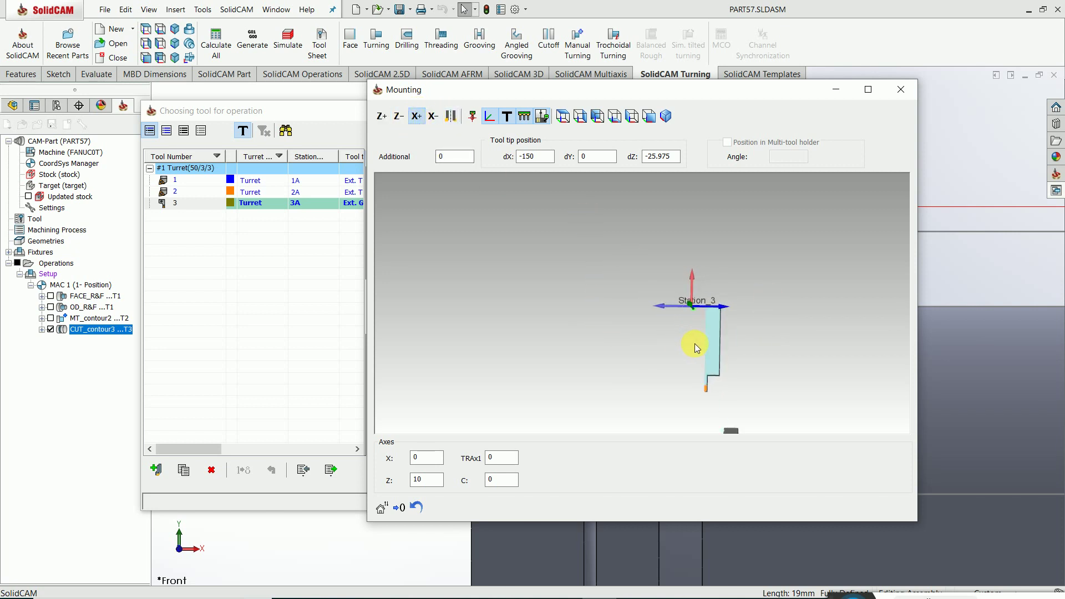
pyautogui.click(900, 90)
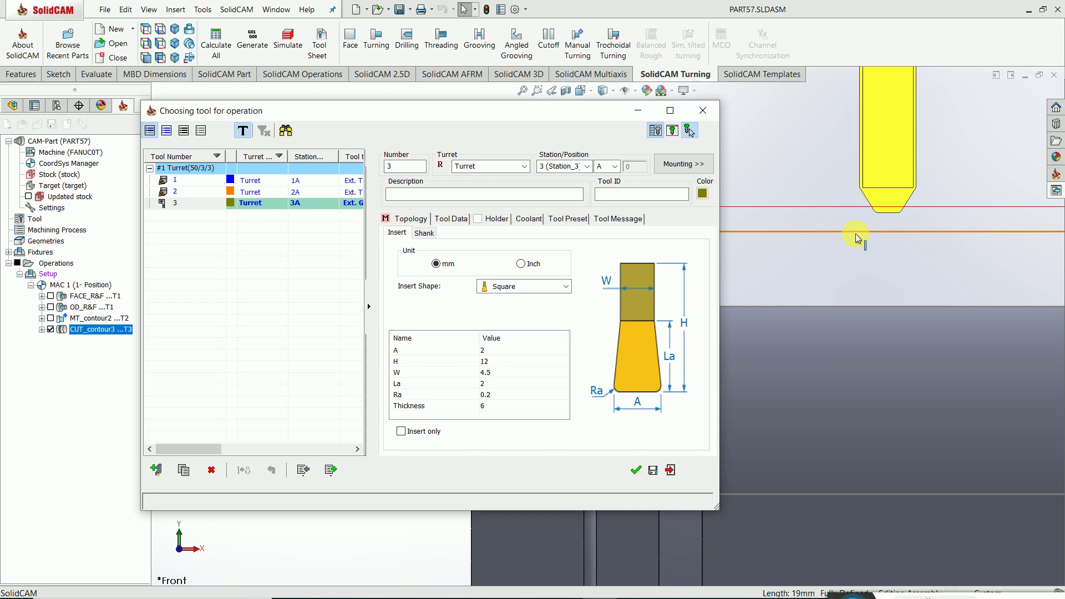
# - Set the grooving insert's width W to 2, accept the tool, recalculate the cutoff operation and exit it
pyautogui.click(505, 374)
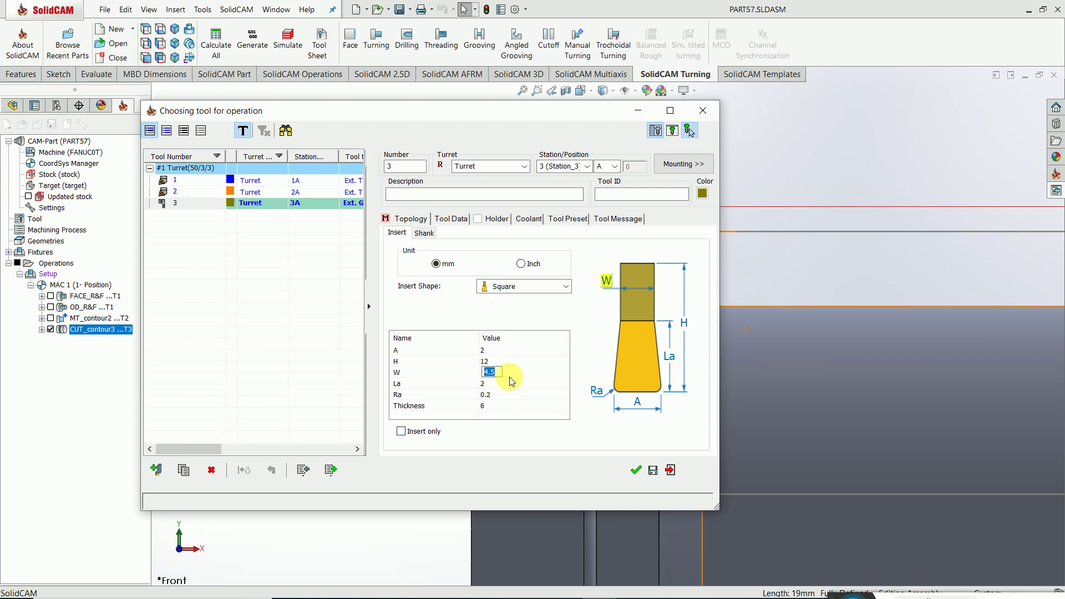
pyautogui.write('2')
pyautogui.press('Return')
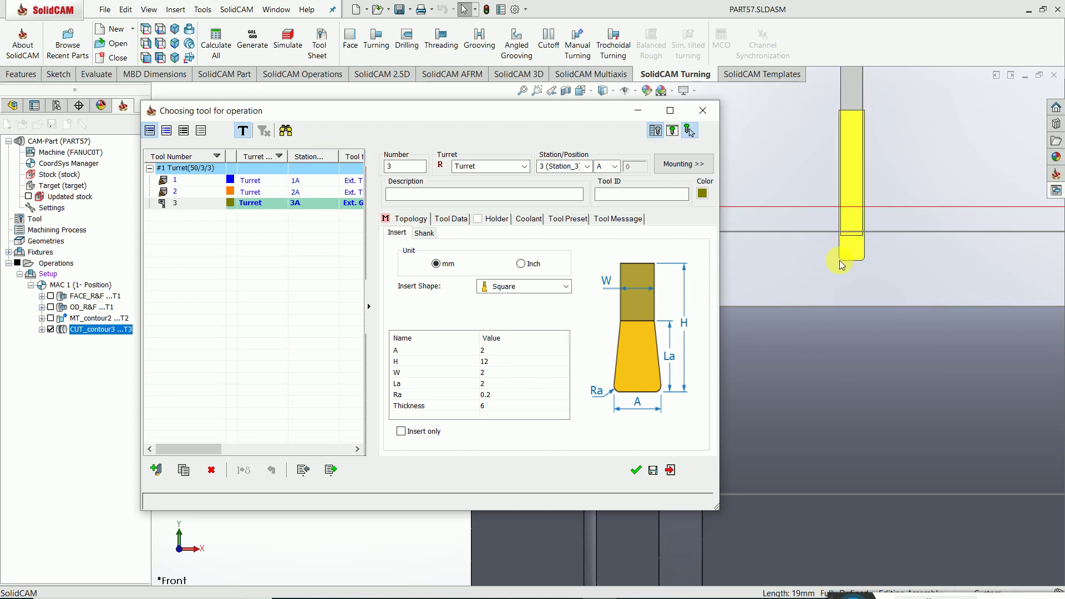
pyautogui.click(637, 471)
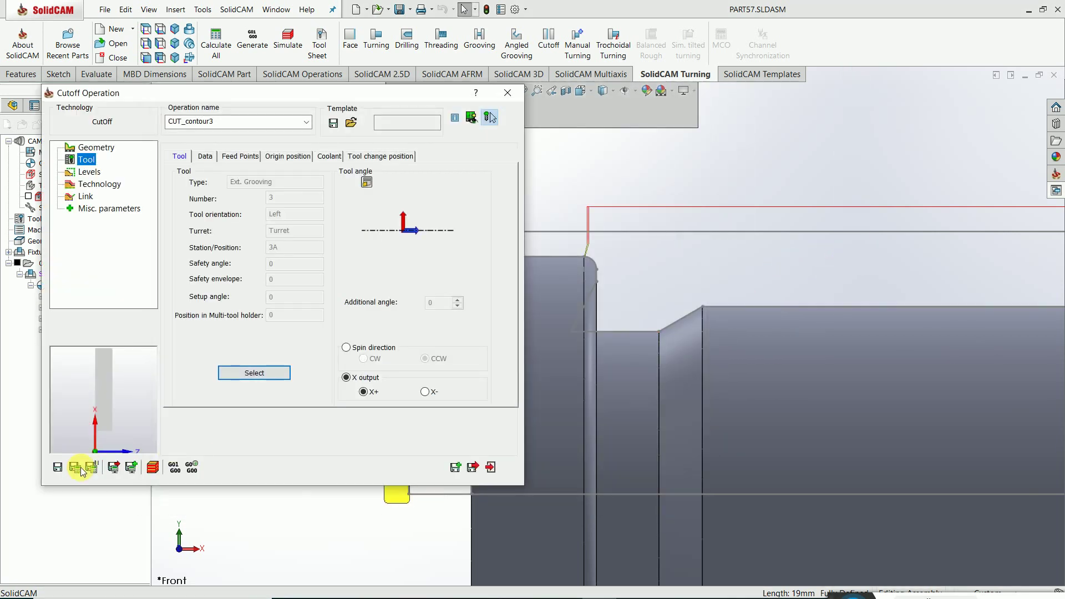
pyautogui.click(77, 471)
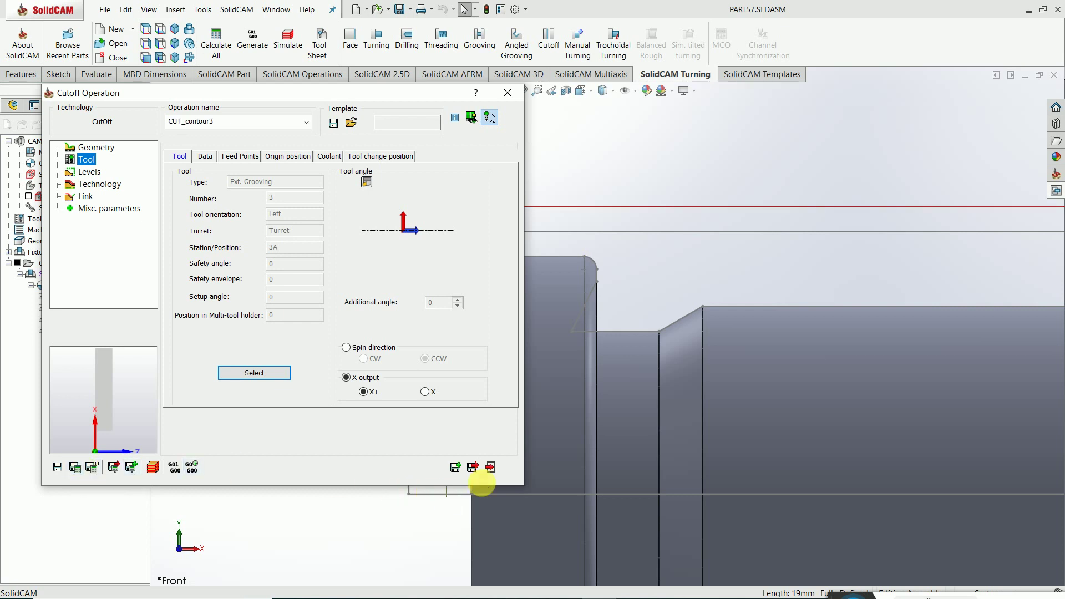
pyautogui.click(491, 469)
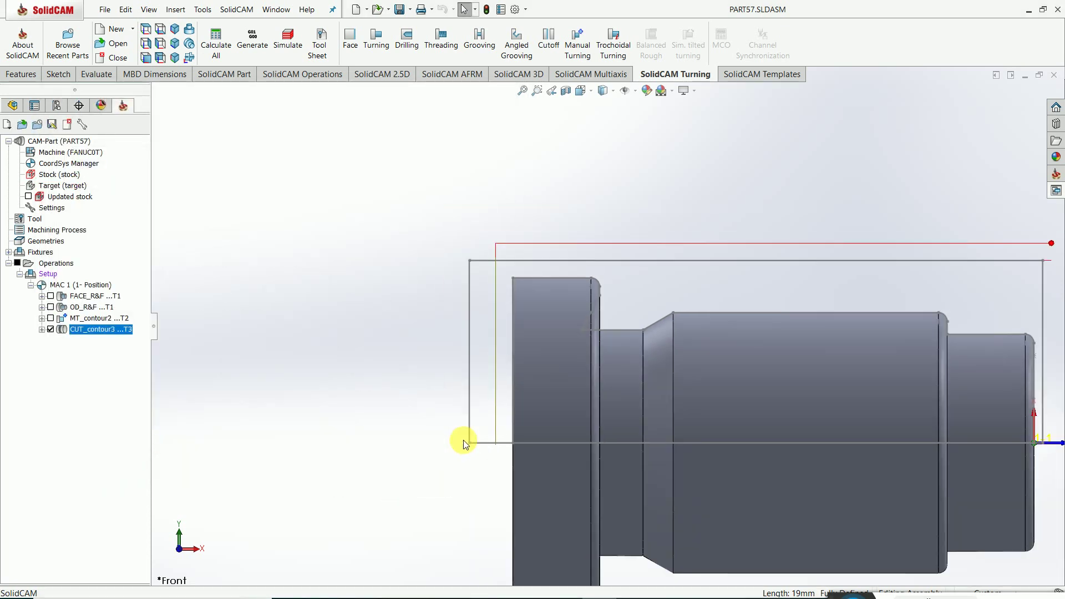
# - Simulate the CUT_contour3 cutoff operation in Turning mode, single-stepping before playing it through, and close the simulation
pyautogui.rightClick(125, 328)
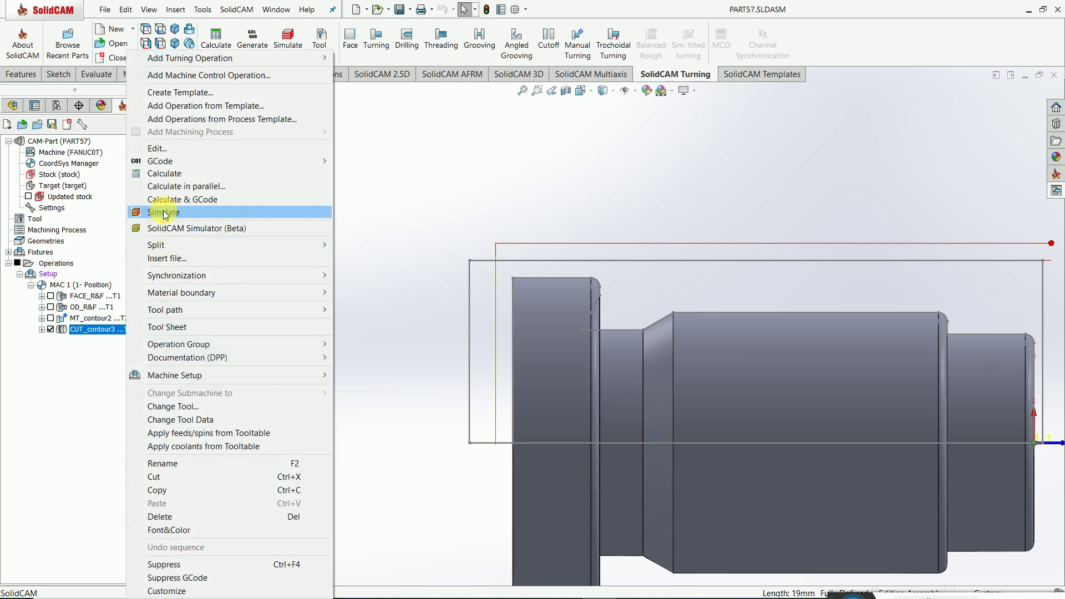
pyautogui.click(165, 212)
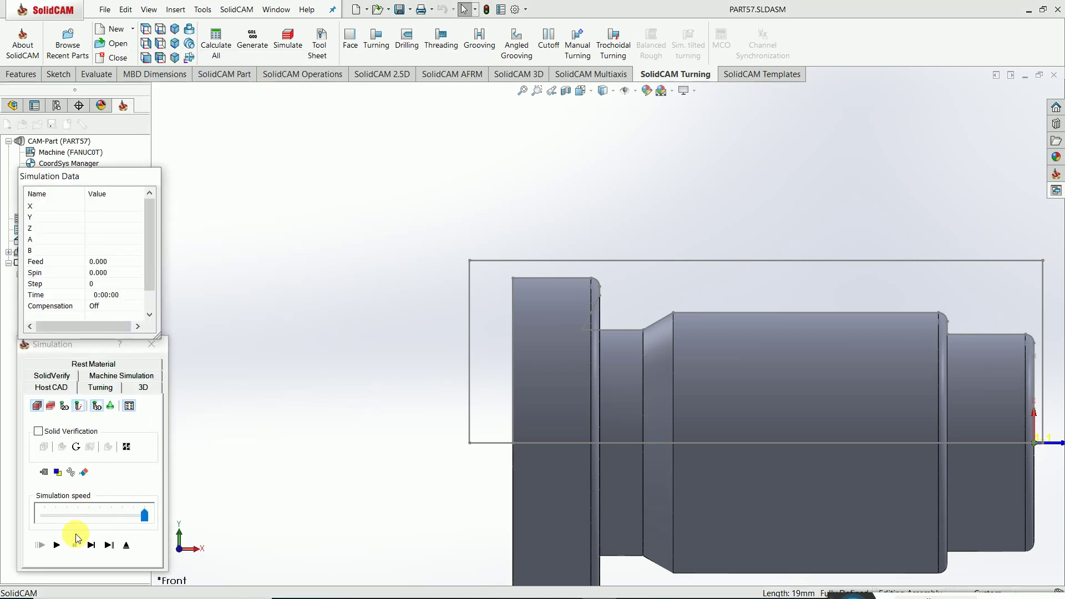
pyautogui.click(110, 394)
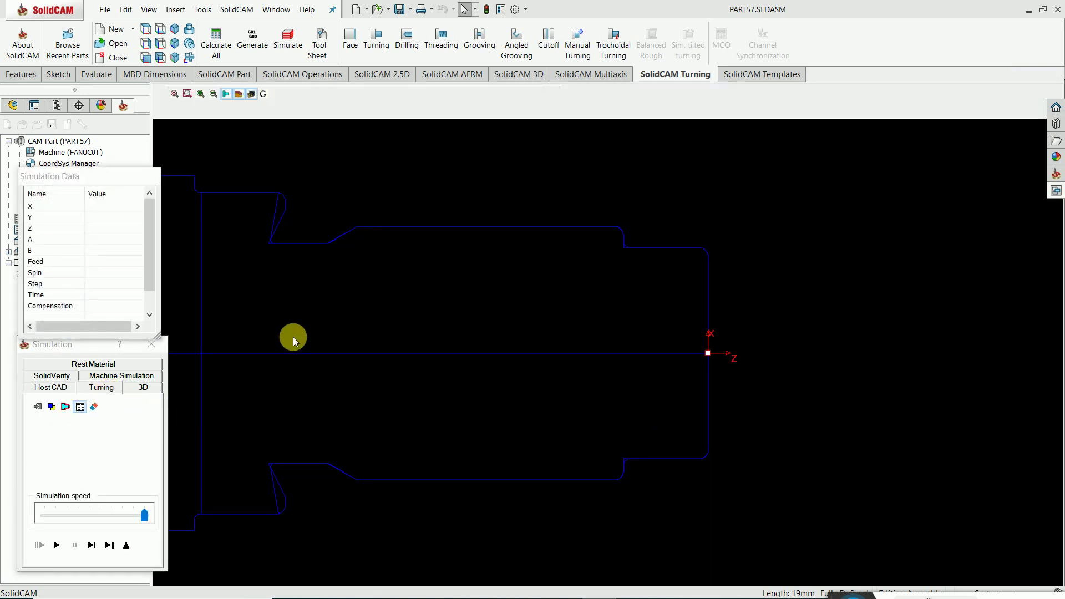
pyautogui.moveTo(293, 337); pyautogui.dragTo(612, 375, button='middle')
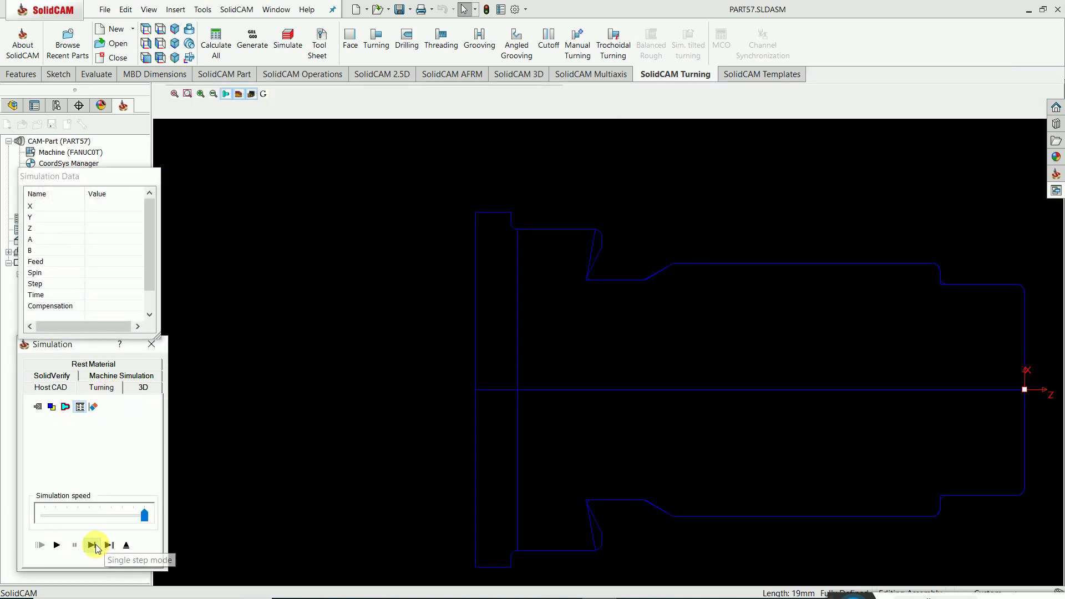
pyautogui.click(92, 545)
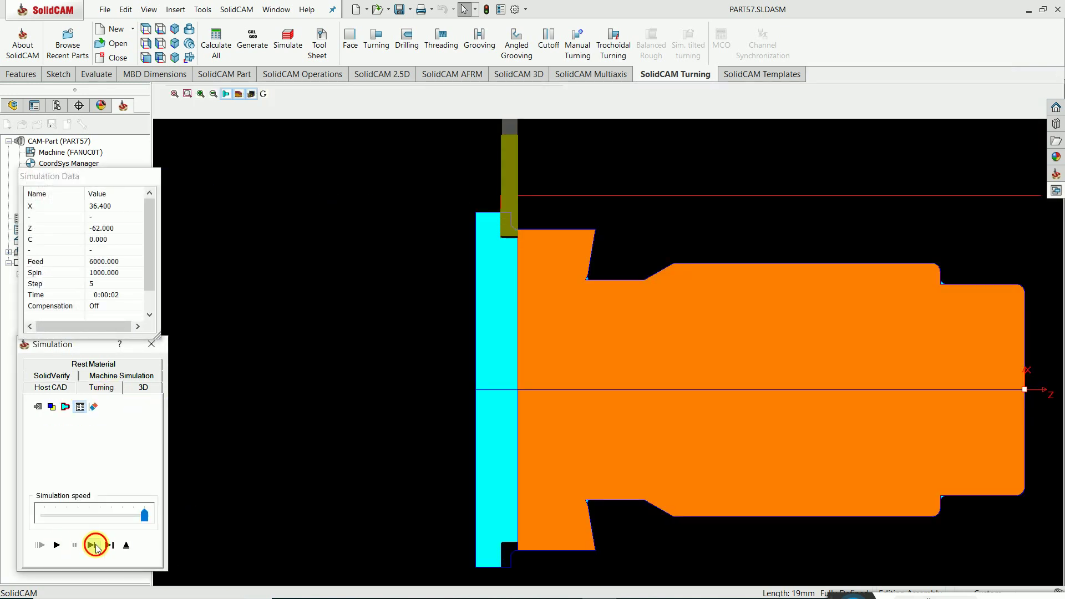
pyautogui.click(57, 545)
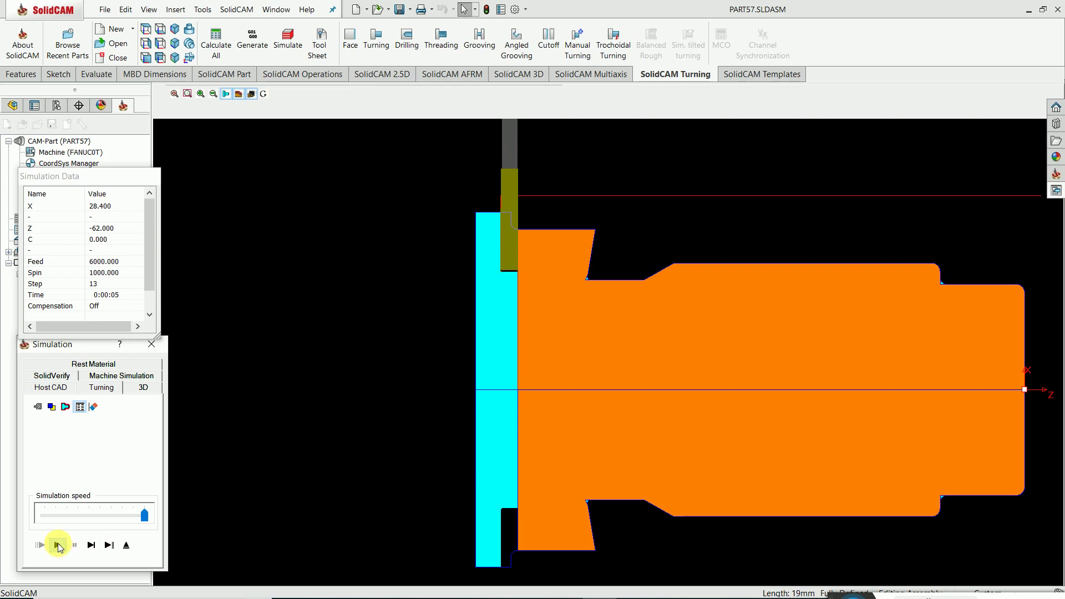
pyautogui.click(152, 345)
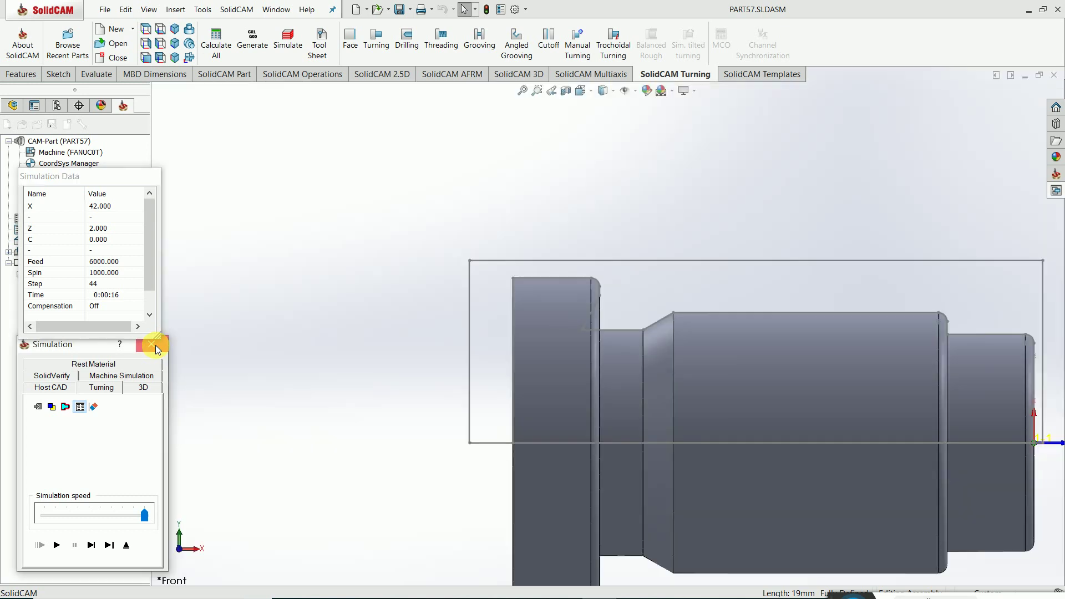
# - Try to generate the G-code for all operations with the FANUC0T machine
pyautogui.rightClick(54, 263)
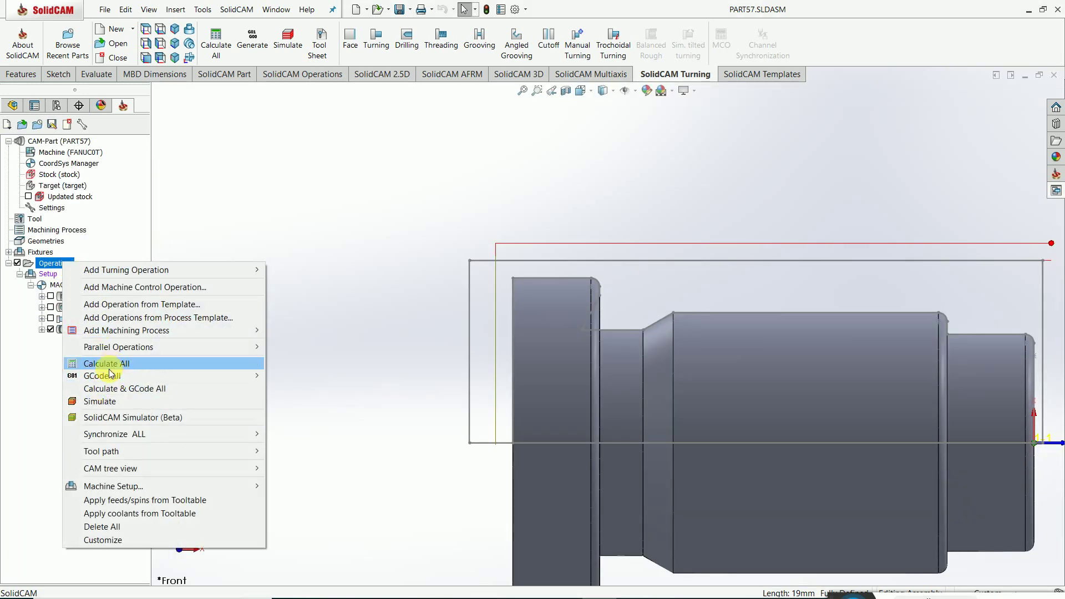
pyautogui.moveTo(110, 382)
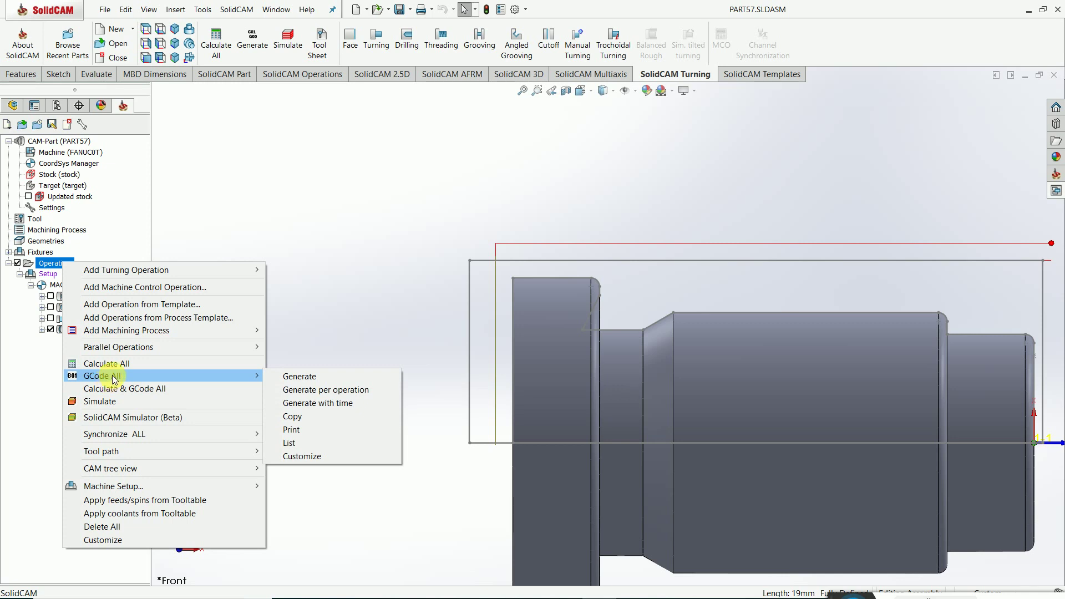
pyautogui.click(302, 376)
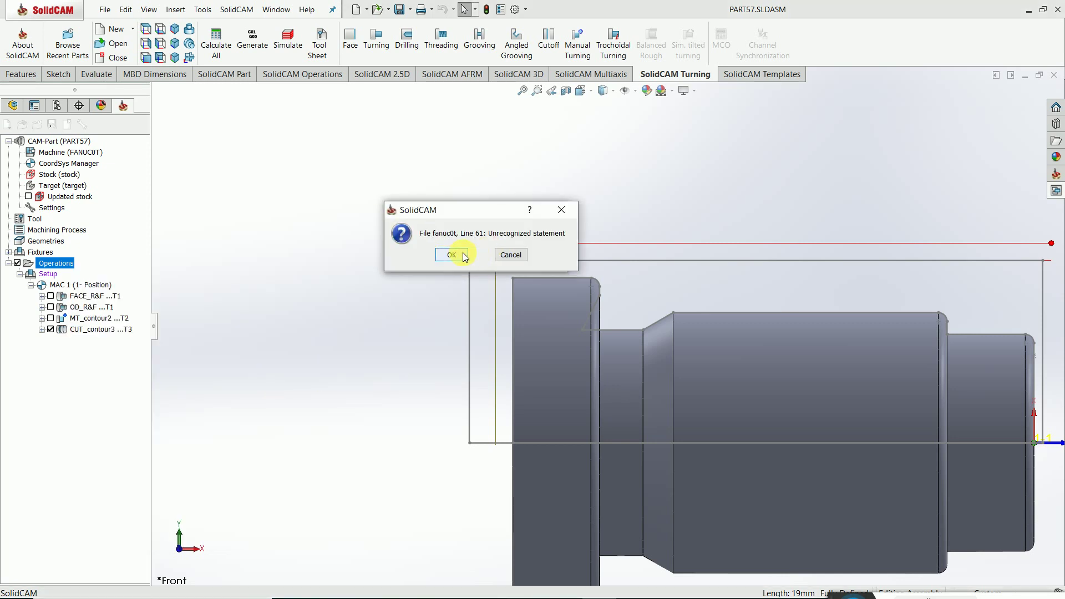
pyautogui.press('Return')
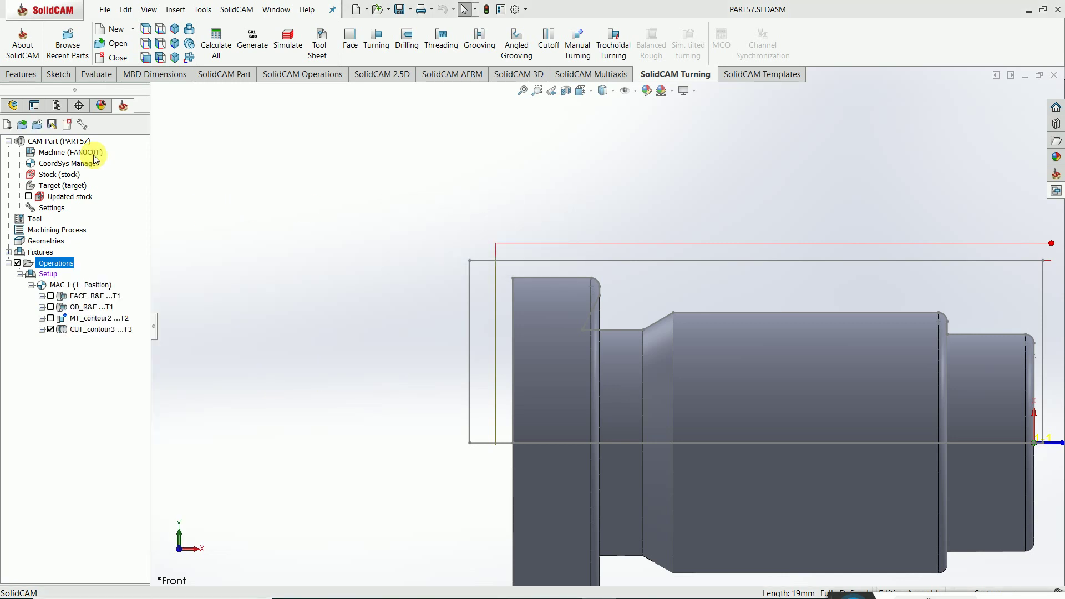
# - Change the CAM-part's CNC machine to SEIMENS_802D_2D_TURNING, continuing without a backup and accepting the drill cycles conversion
pyautogui.doubleClick(81, 143)
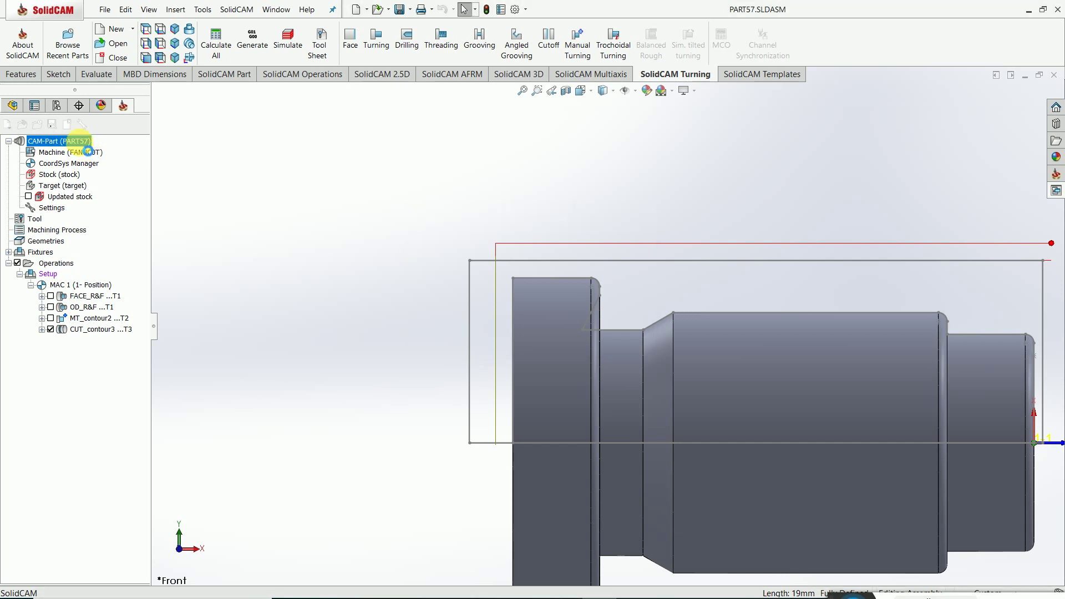
pyautogui.click(116, 182)
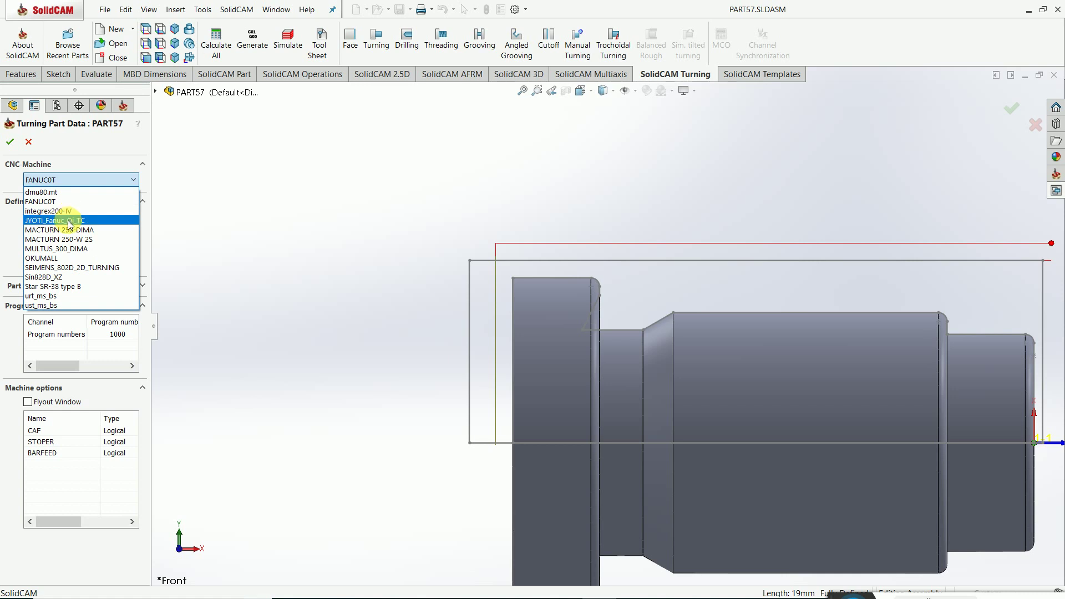
pyautogui.click(72, 269)
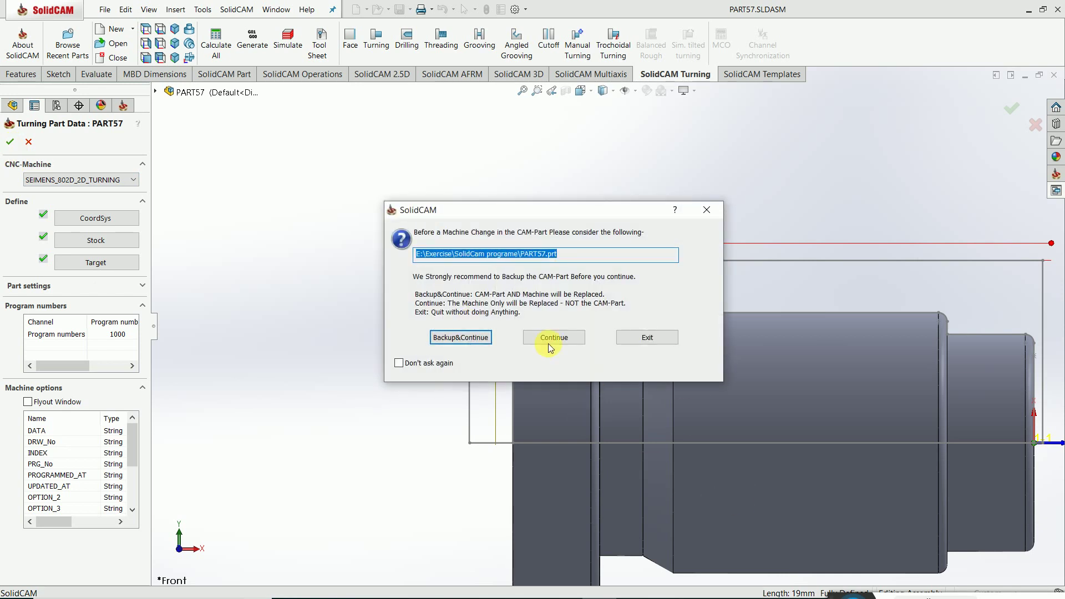
pyautogui.click(549, 343)
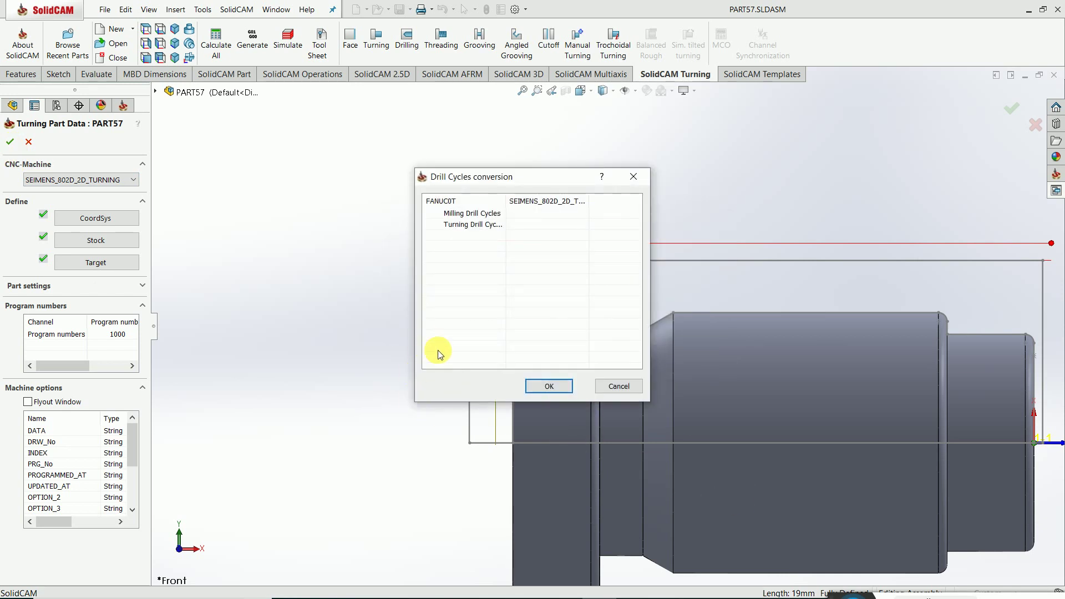
pyautogui.click(548, 387)
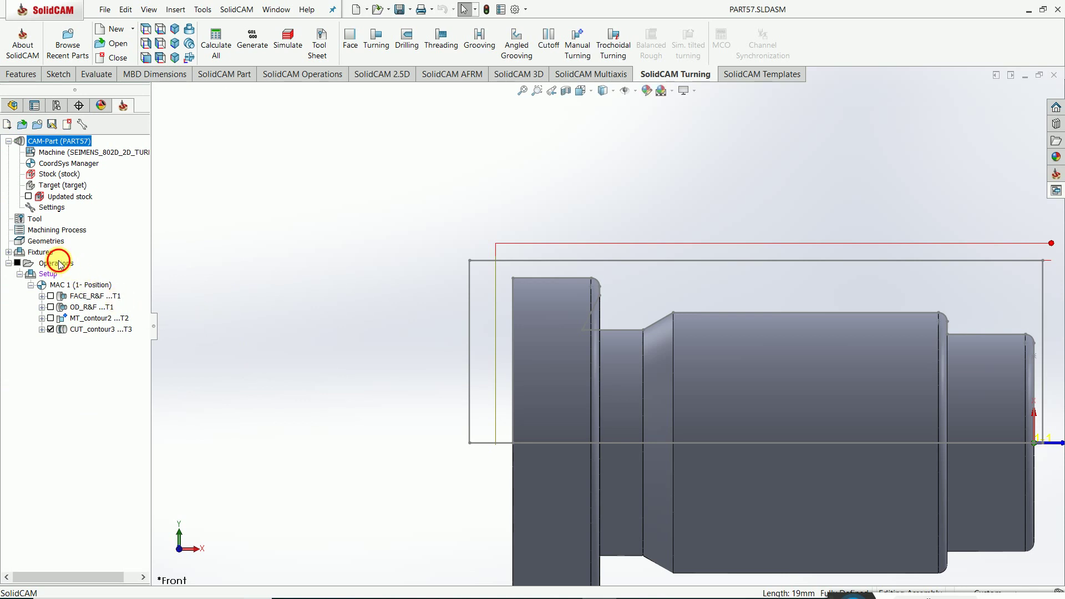
# - Recalculate all operations of the CAM-part, including those already calculated
pyautogui.rightClick(59, 263)
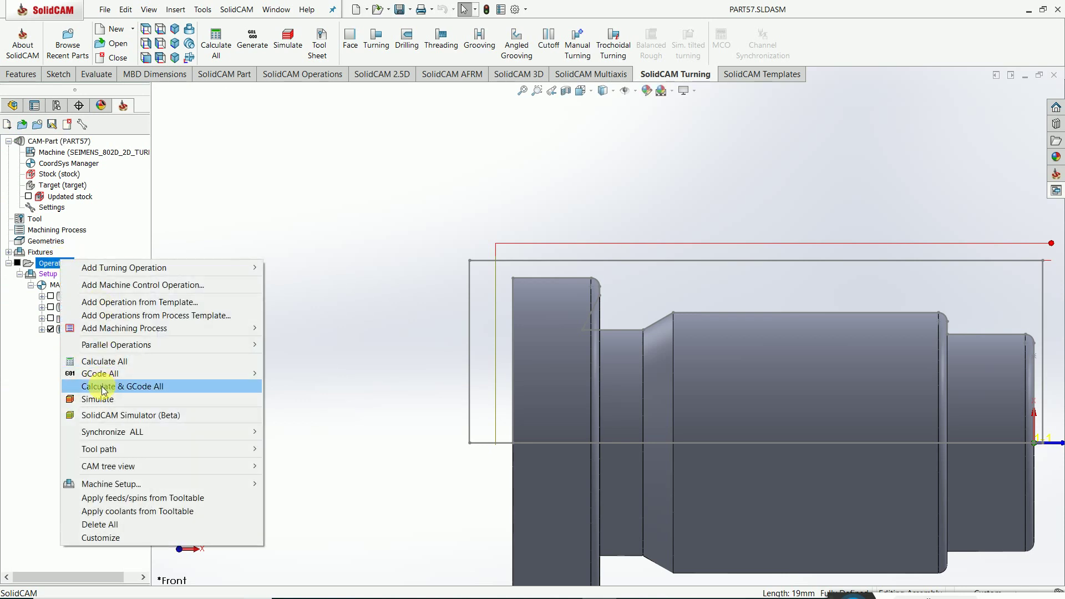
pyautogui.click(107, 362)
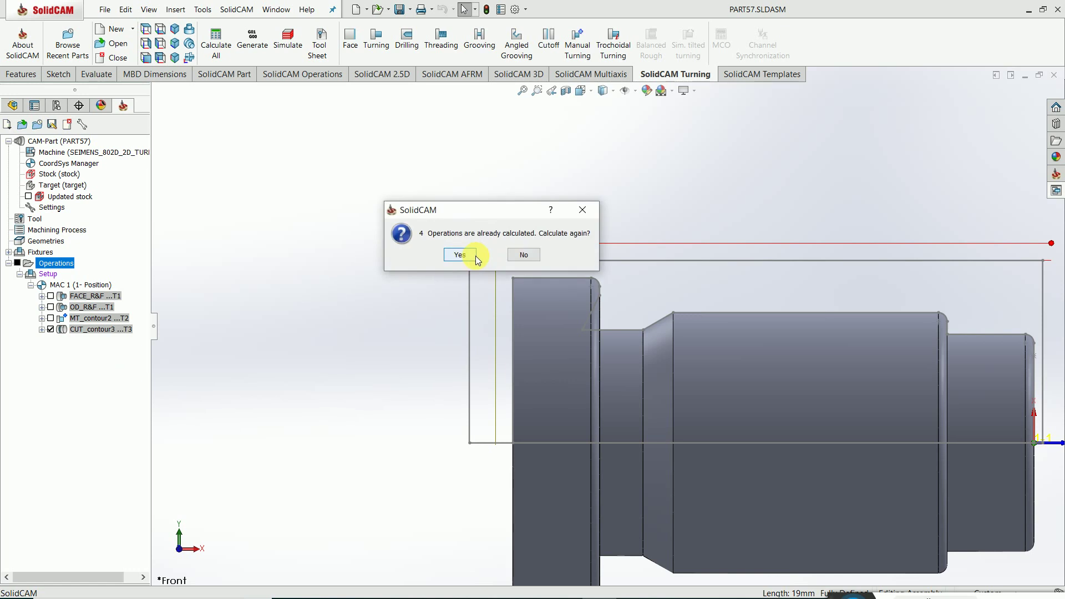
pyautogui.click(475, 255)
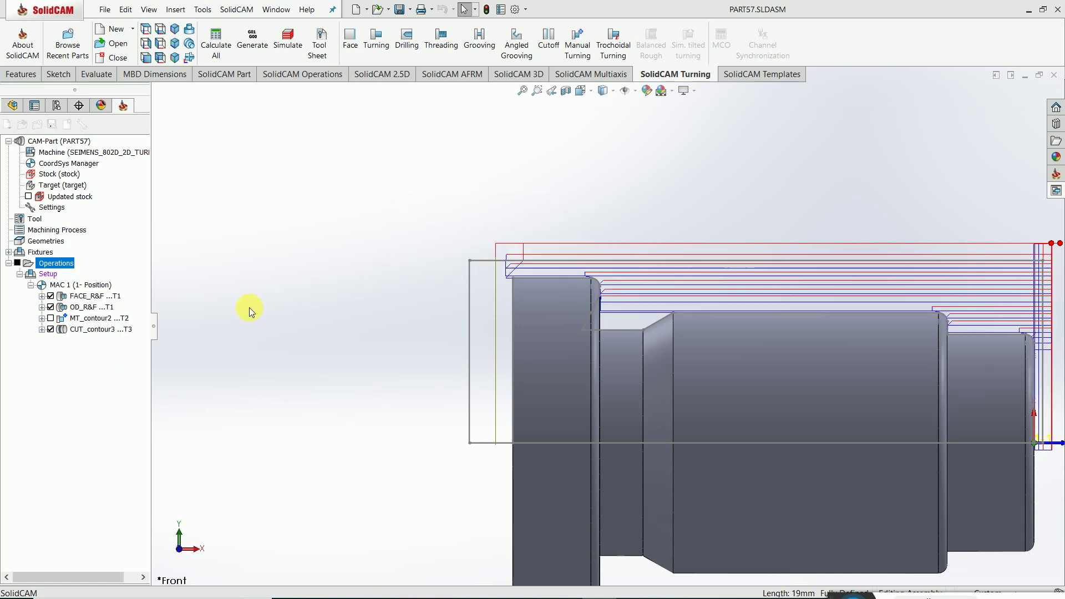
# - Generate the G-code for all operations with the SEIMENS_802D_2D_TURNING machine
pyautogui.rightClick(64, 267)
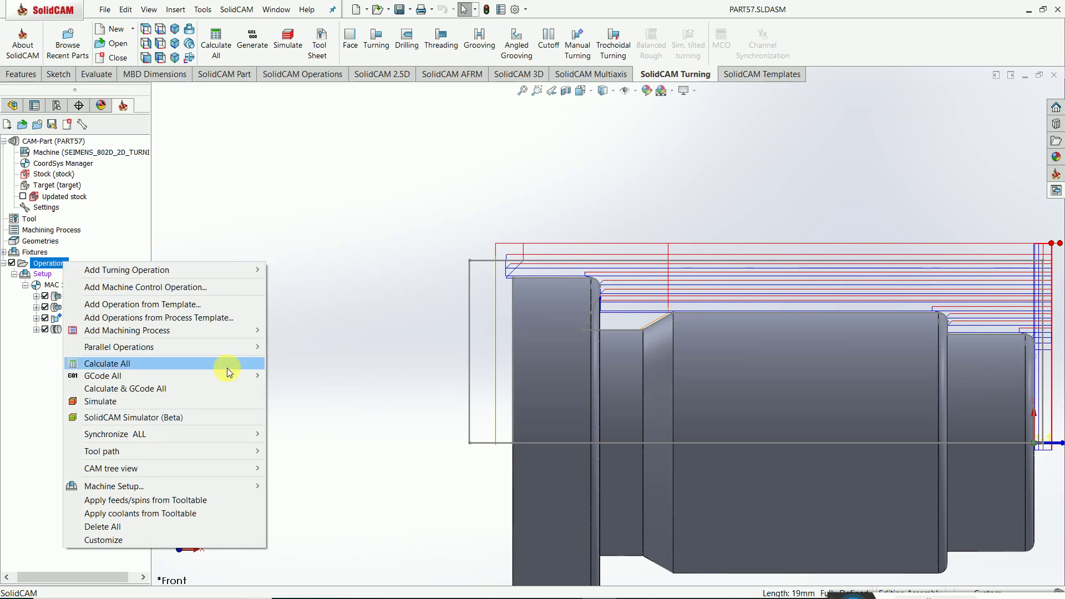